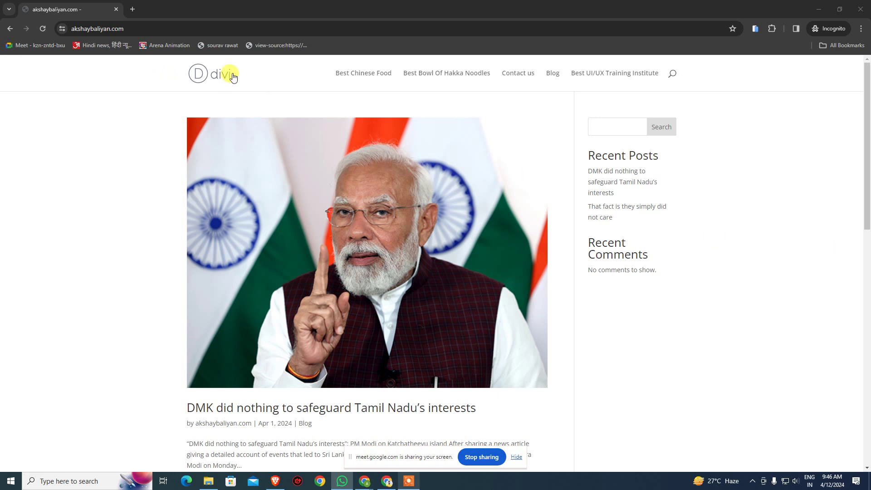
# Open the website's WordPress login page by going to its /wp-admin address.
pyautogui.click(214, 80)
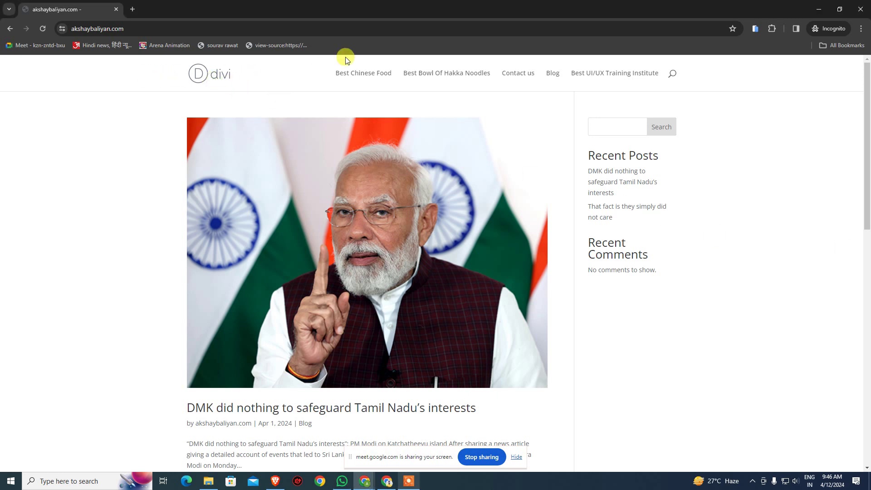
pyautogui.click(240, 27)
pyautogui.write('/wp-admin')
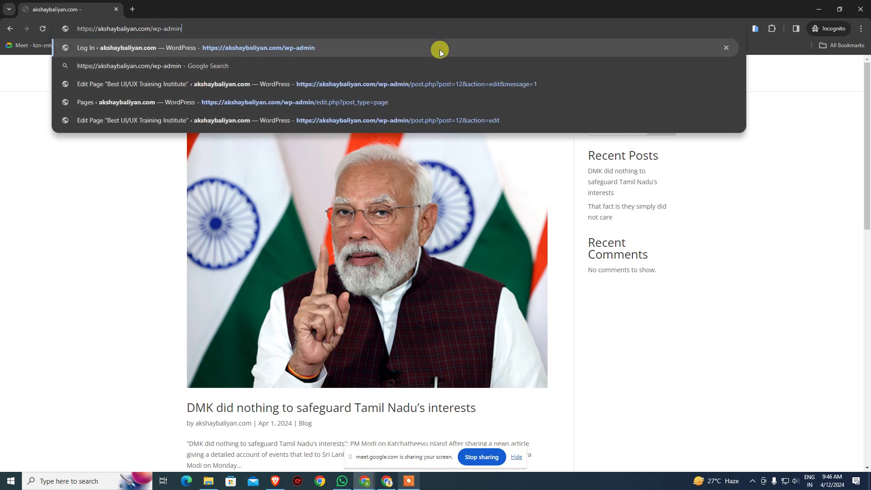
pyautogui.click(439, 50)
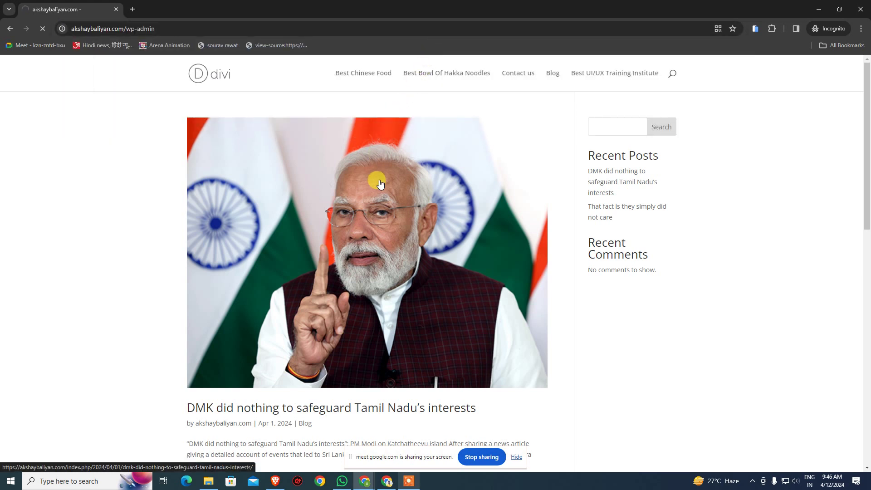
# Log in to the WordPress dashboard with the account's e-mail address and password.
pyautogui.hotkey('ctrl', 'v')
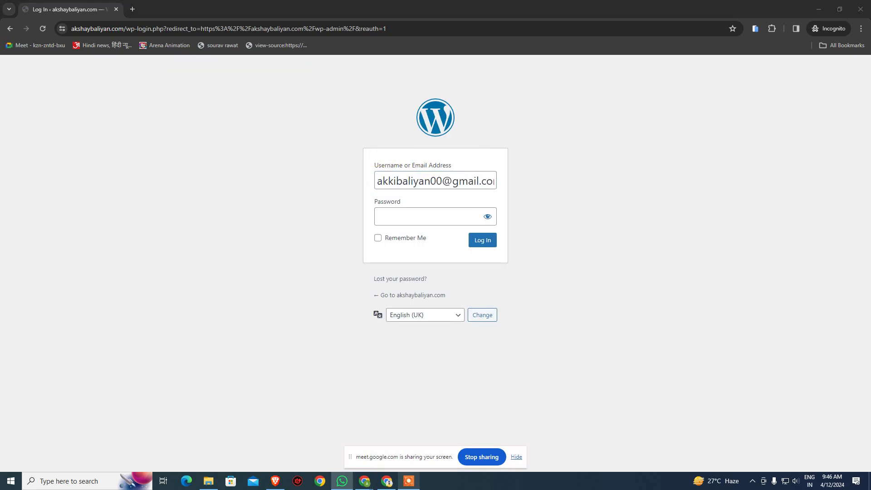
pyautogui.click(409, 217)
pyautogui.hotkey('ctrl', 'v')
pyautogui.click(484, 242)
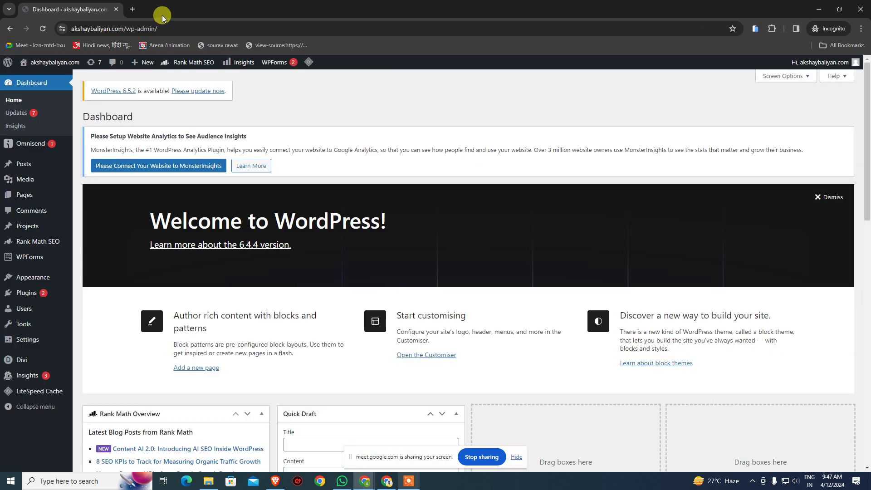
# Open gmail.com in a new tab and submit the account's e-mail address for sign-in.
pyautogui.click(132, 10)
pyautogui.write('gmail.com')
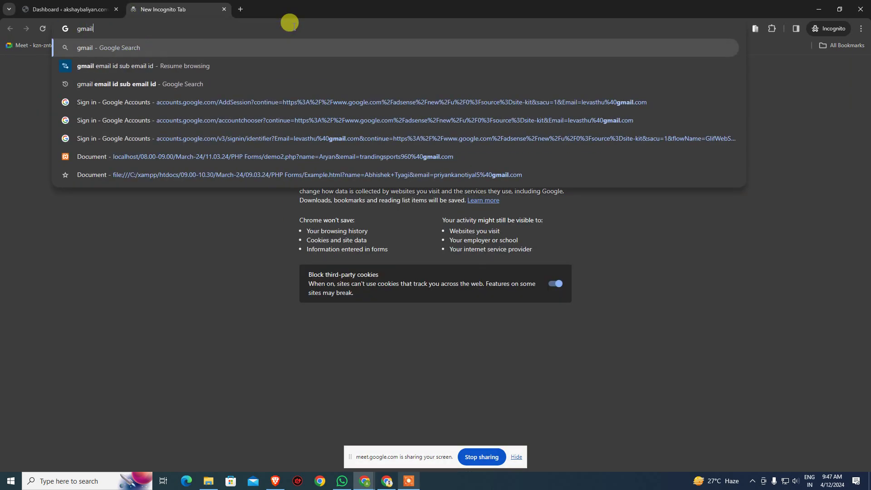
pyautogui.press('Return')
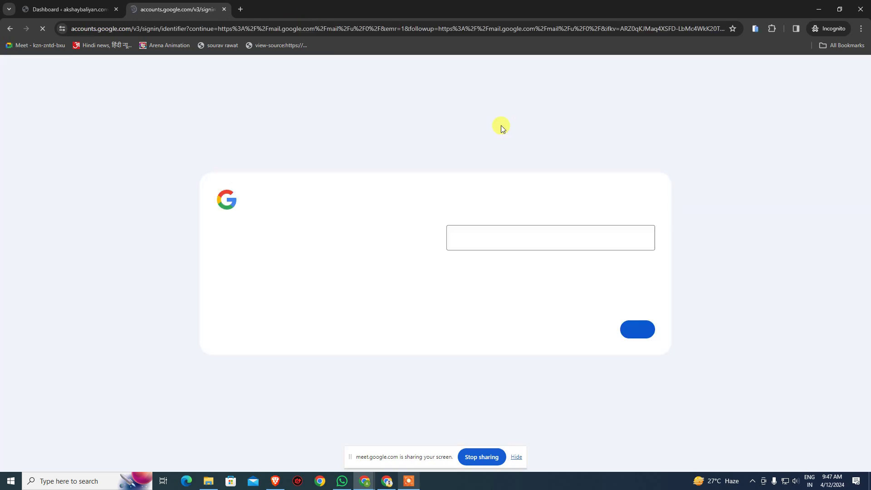
pyautogui.click(529, 247)
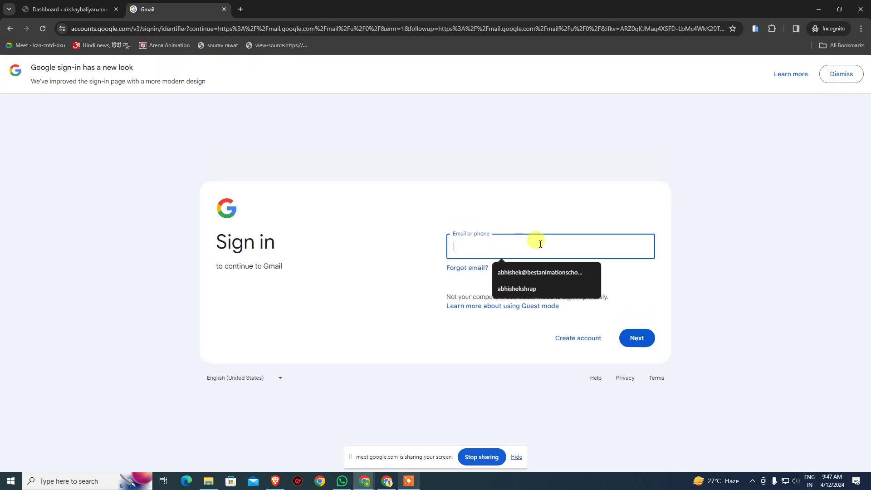
pyautogui.press('super+v')
pyautogui.click(490, 315)
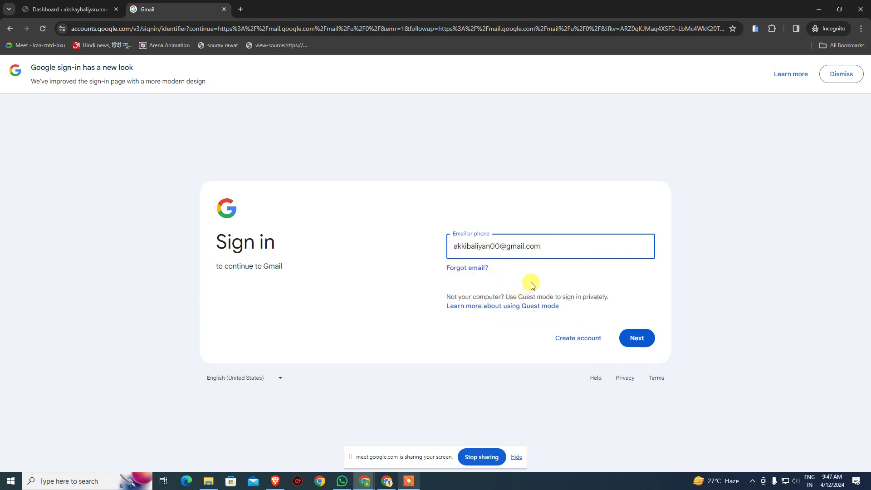
pyautogui.click(639, 343)
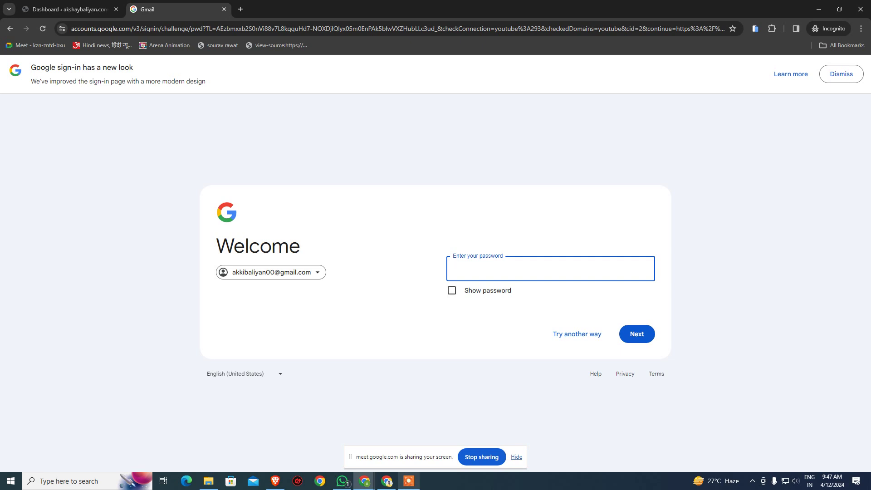
# Enter the Google account password and submit it to continue the Gmail sign-in.
pyautogui.hotkey('alt', 'Tab')
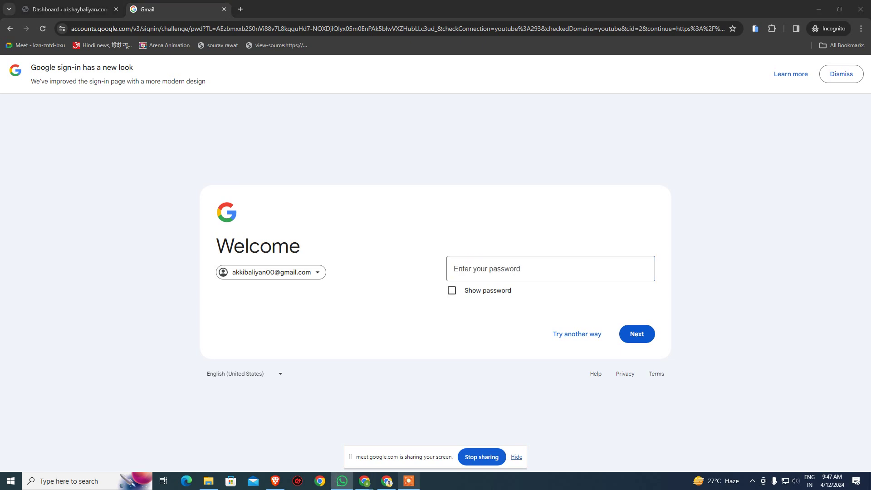
pyautogui.click(607, 264)
pyautogui.hotkey('ctrl', 'v')
pyautogui.click(654, 332)
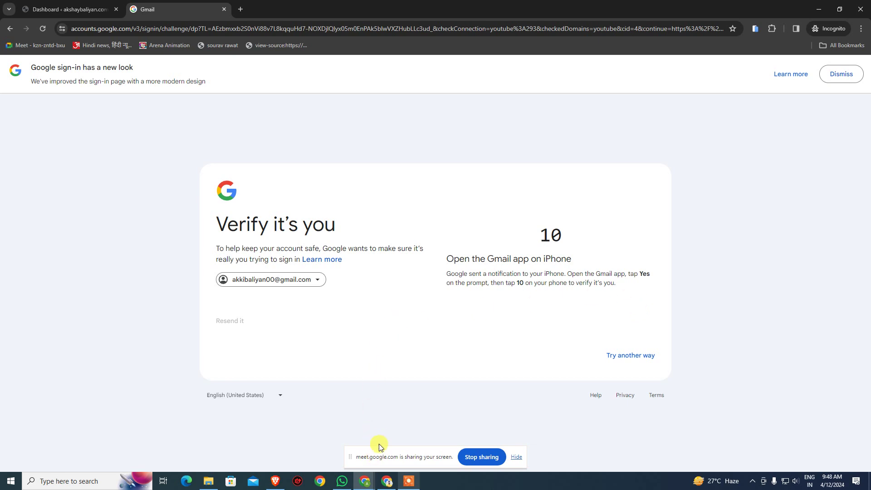
# Switch to the ABHISHEK MWF attendance sheet in the other browser window and mark the student in row 10 as P for day 12.
pyautogui.click(365, 481)
pyautogui.click(321, 449)
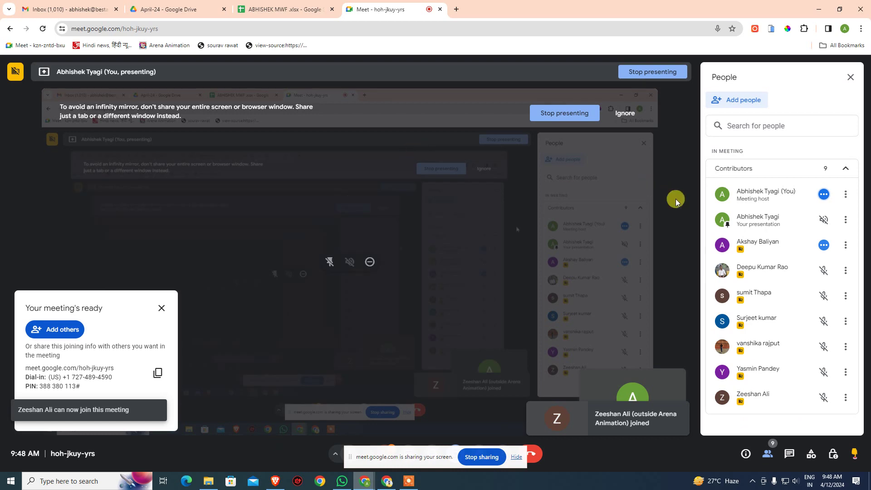
pyautogui.click(284, 6)
pyautogui.scroll(-5, 36, 318)
pyautogui.scroll(5, 36, 312)
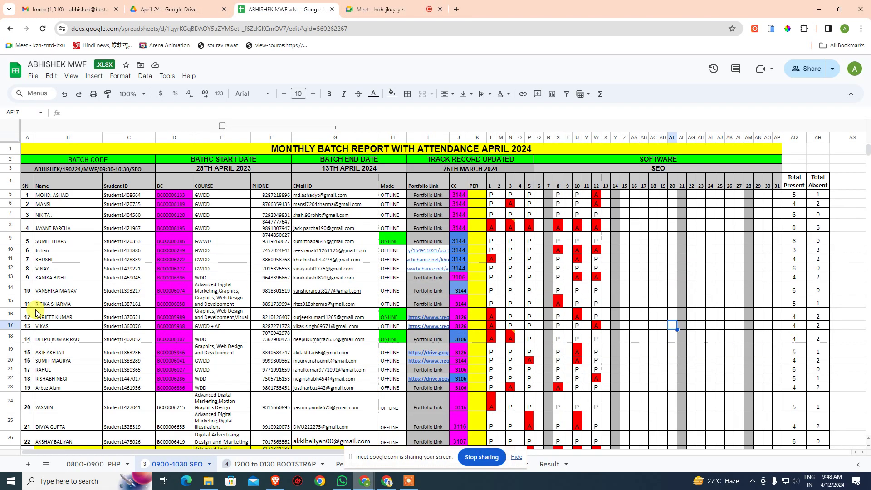
pyautogui.moveTo(54, 250); pyautogui.dragTo(529, 250)
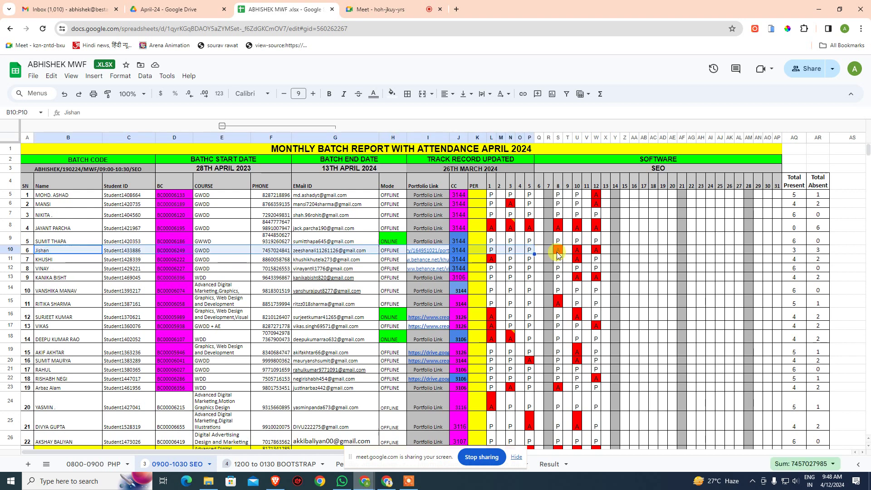
pyautogui.click(595, 251)
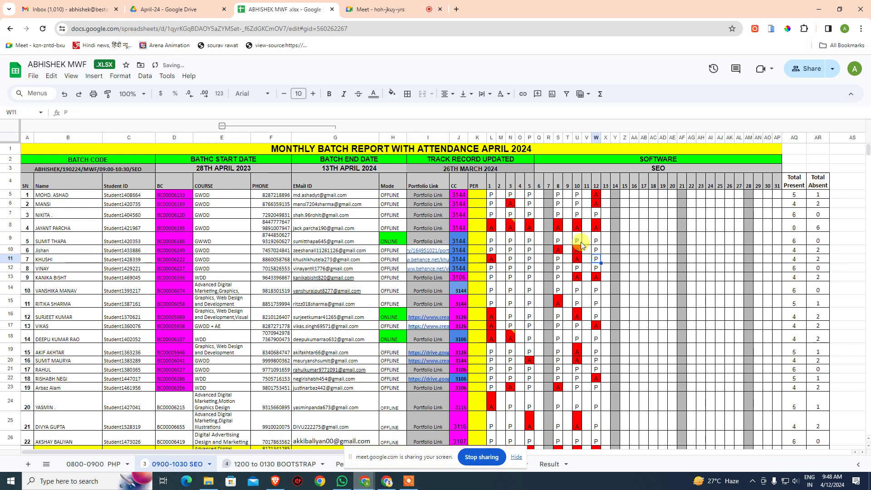
# Return to the incognito window, search for "google search console" in a new tab, and open the website's Search Console overview.
pyautogui.click(381, 8)
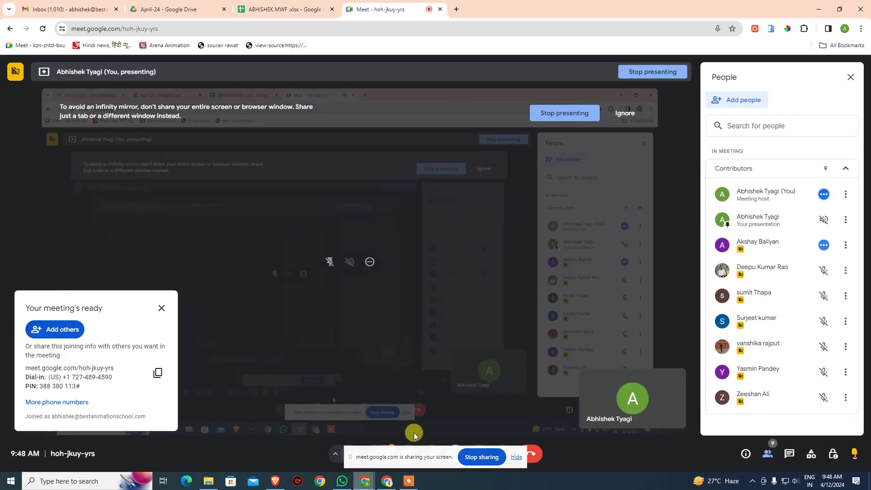
pyautogui.moveTo(365, 475)
pyautogui.click(454, 438)
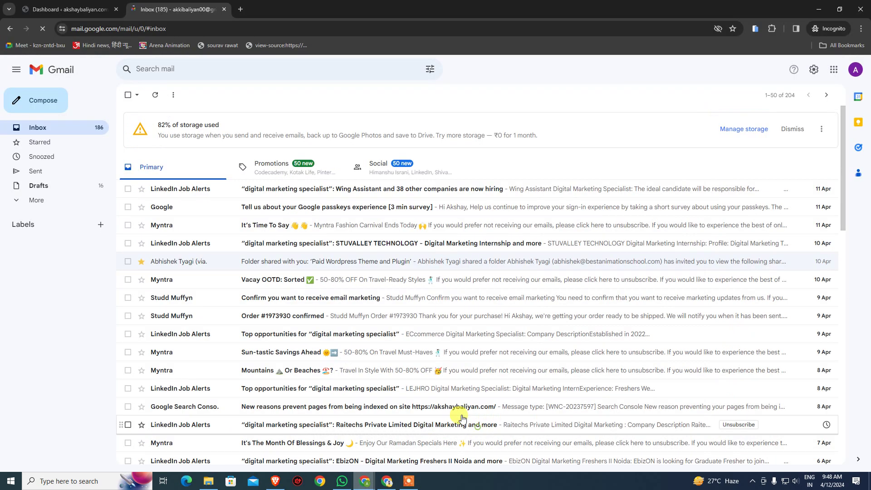
pyautogui.click(242, 11)
pyautogui.write('GOOGLE SE')
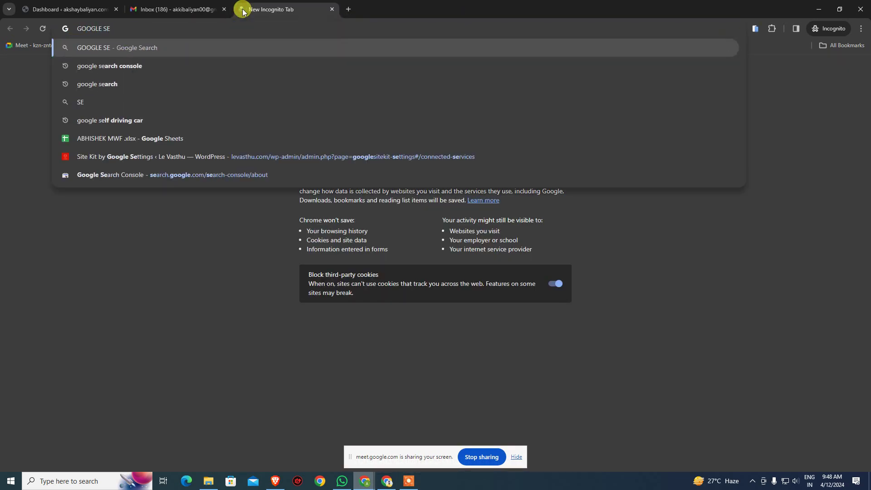
pyautogui.press('Down')
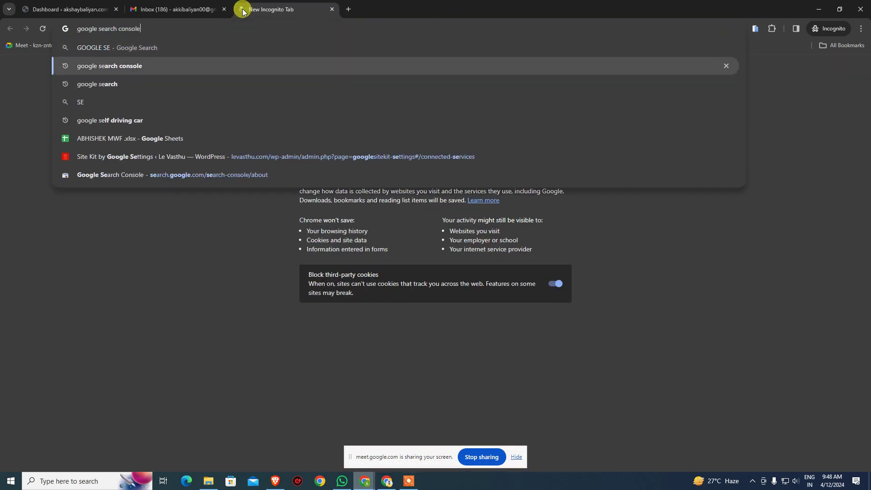
pyautogui.press('Return')
pyautogui.click(141, 171)
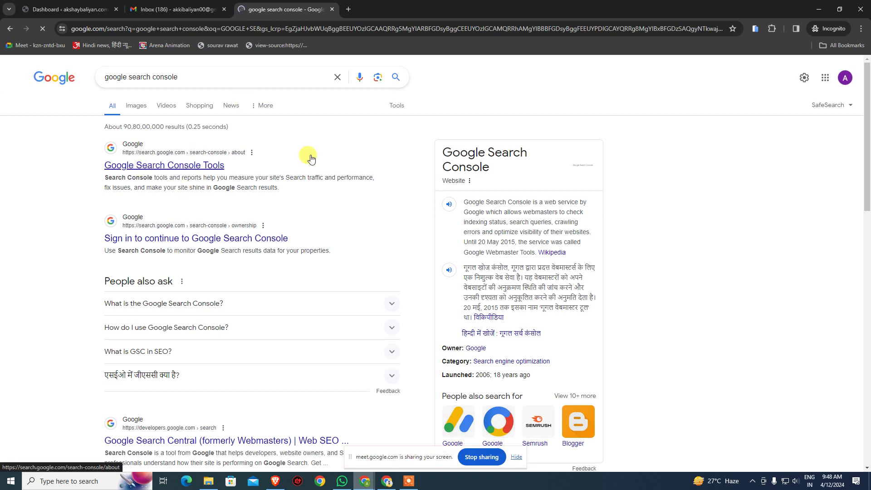
pyautogui.click(168, 312)
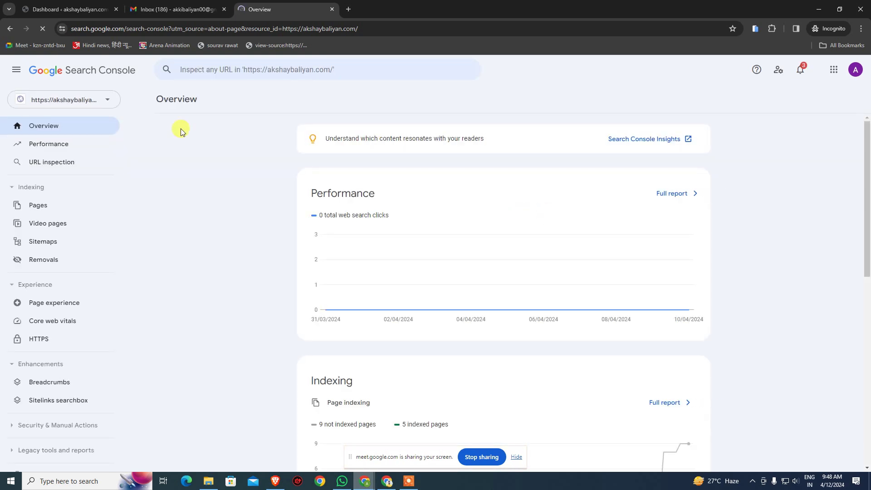
# Go back to the WordPress dashboard and review the list of installed plugins.
pyautogui.click(58, 6)
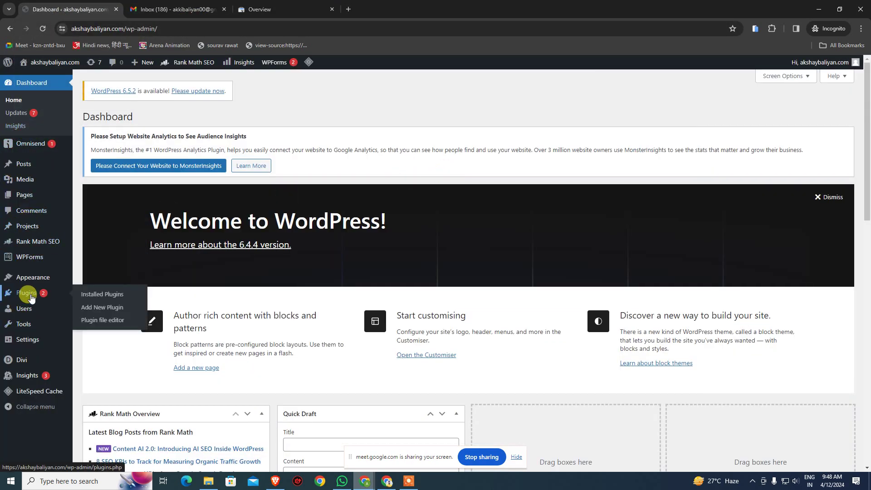
pyautogui.click(104, 293)
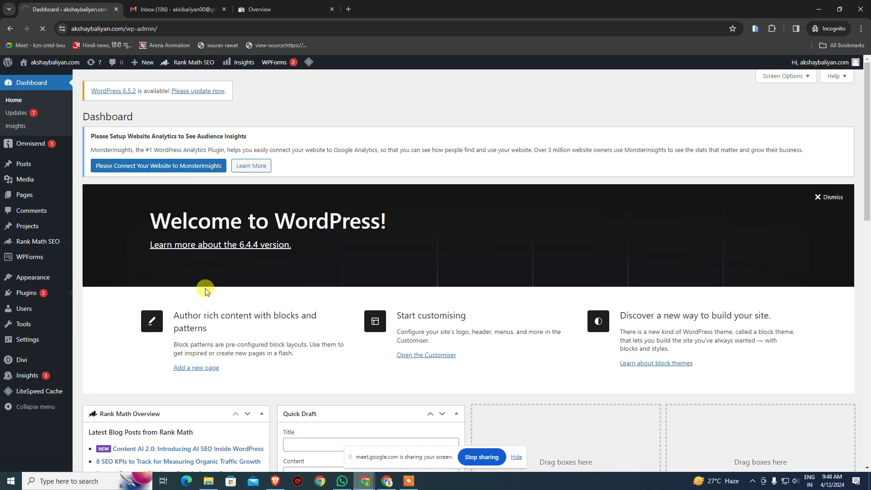
pyautogui.scroll(-5, 356, 220)
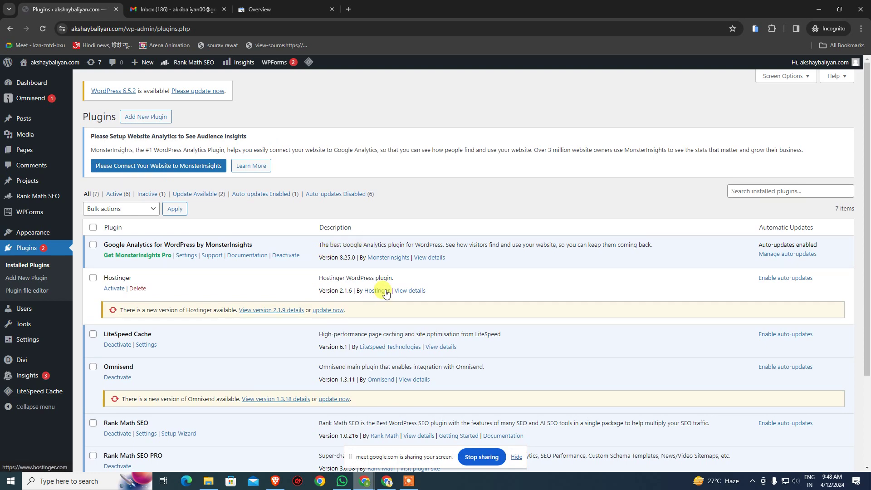
pyautogui.scroll(-3, 388, 290)
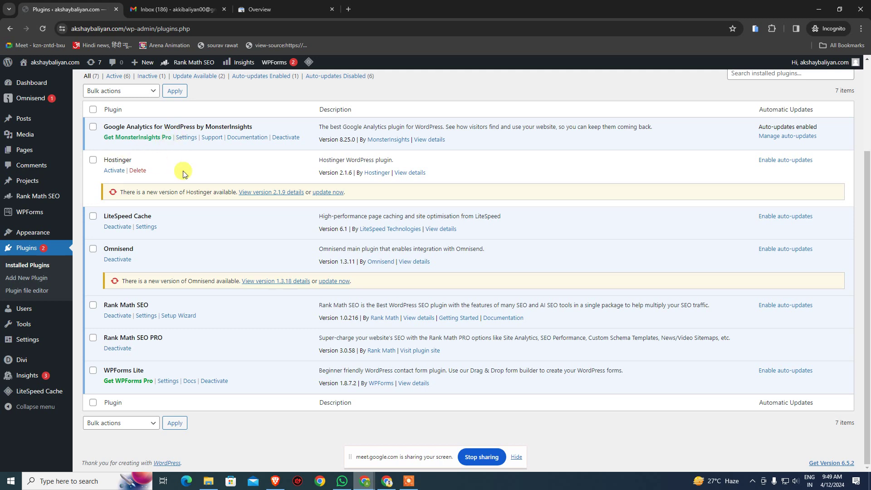
pyautogui.scroll(3, 172, 204)
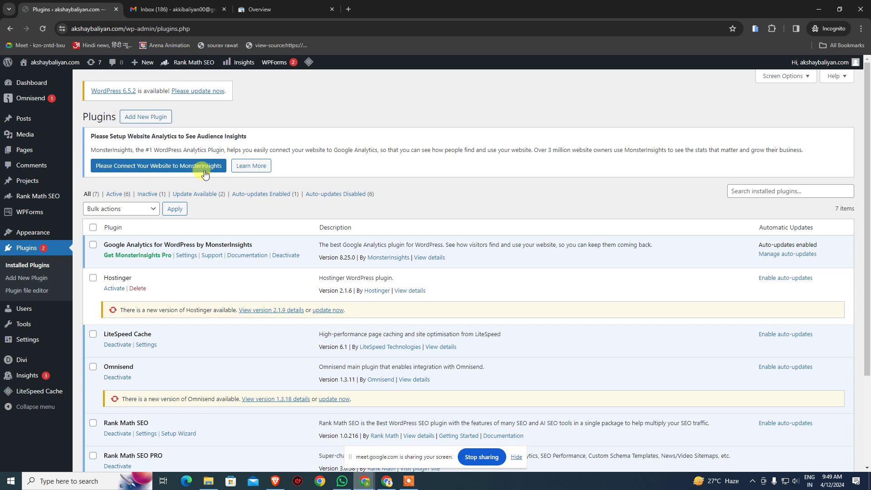
# Search for "google kit" among the new plugins available to add.
pyautogui.click(145, 119)
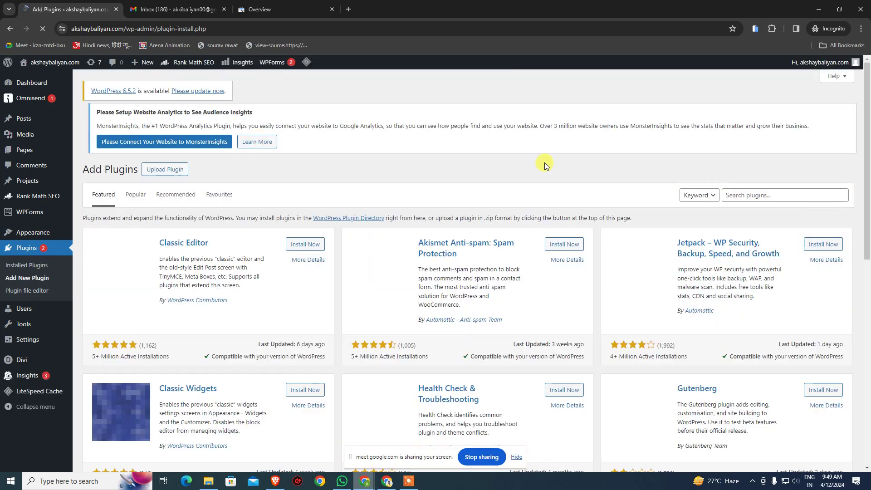
pyautogui.click(747, 195)
pyautogui.write('google kit')
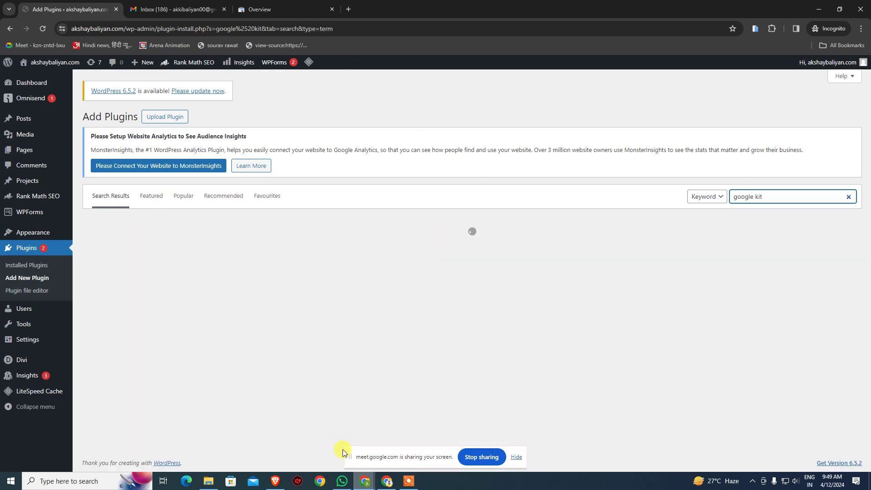
# Return to the attendance sheet in the other browser window, mark the student in row 13 as P for day 12, and check the remaining rows.
pyautogui.click(359, 484)
pyautogui.click(268, 438)
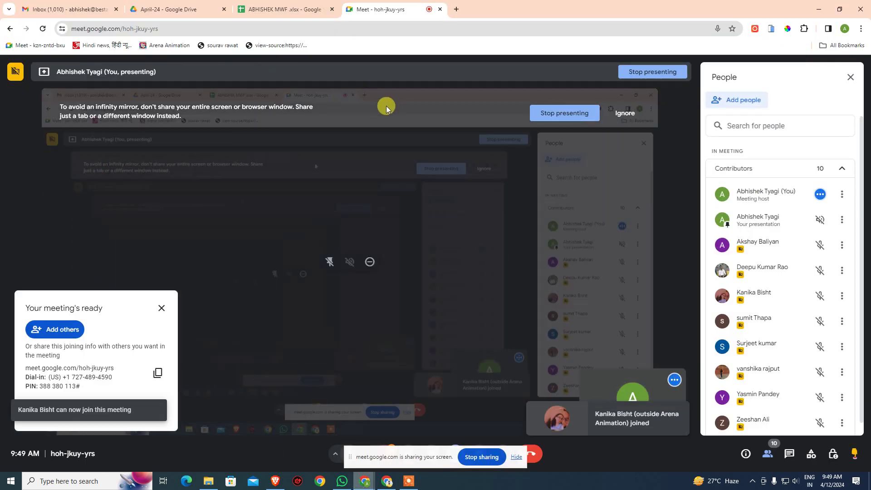
pyautogui.click(254, 9)
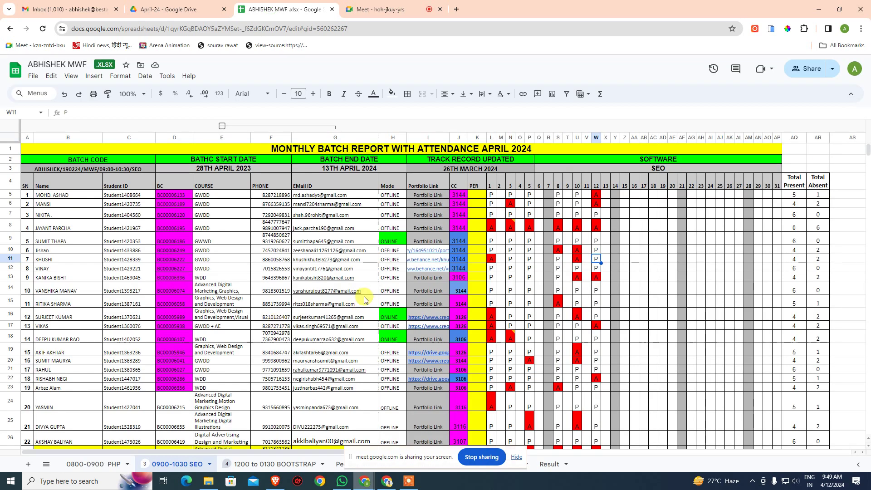
pyautogui.click(364, 297)
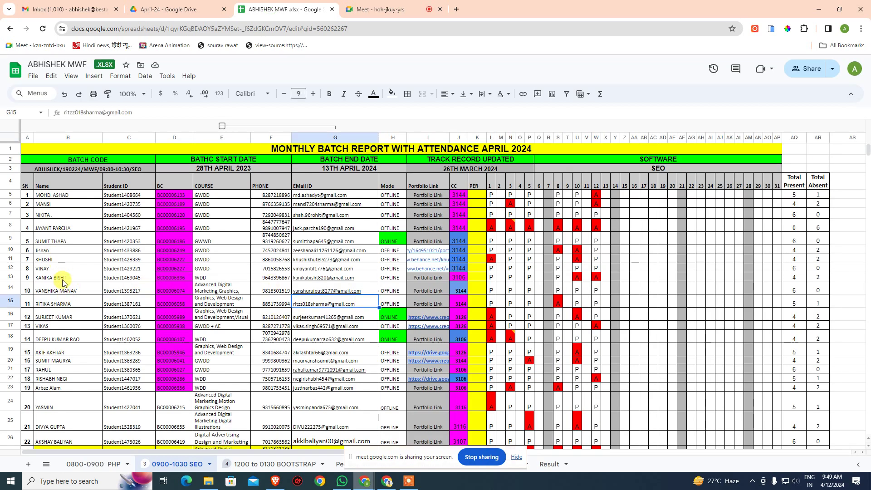
pyautogui.click(596, 277)
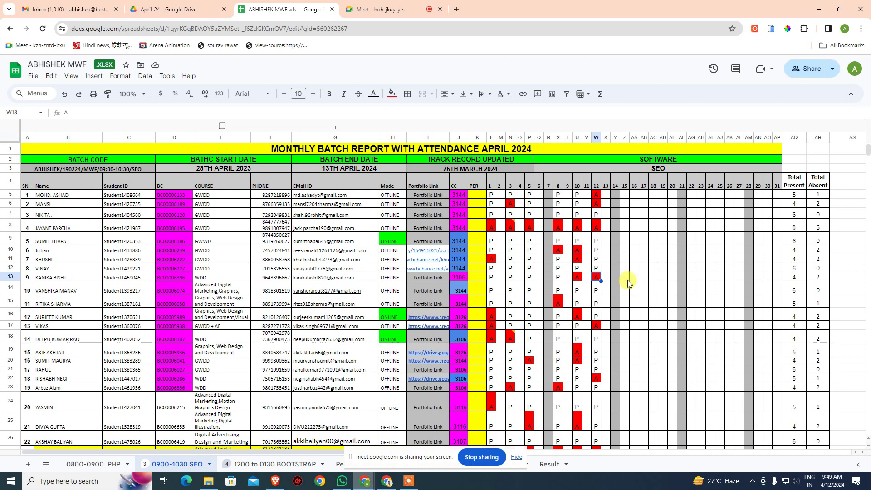
pyautogui.write('P')
pyautogui.press('Return')
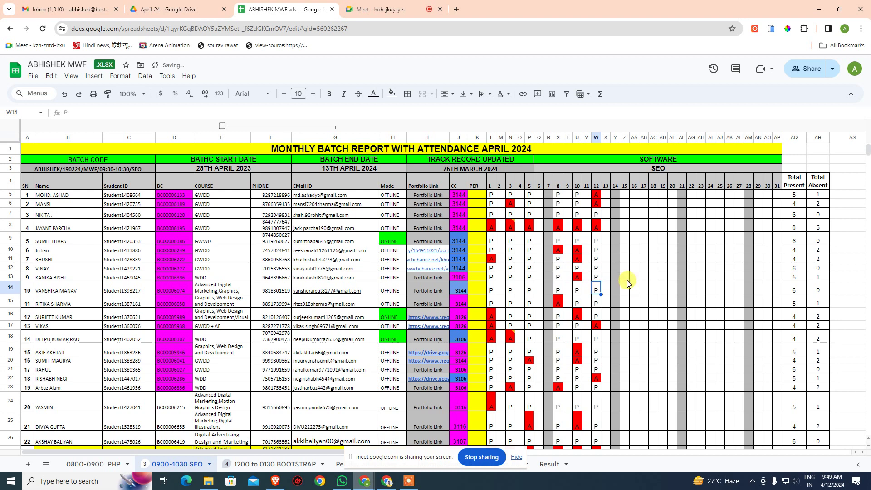
pyautogui.scroll(-4, 563, 226)
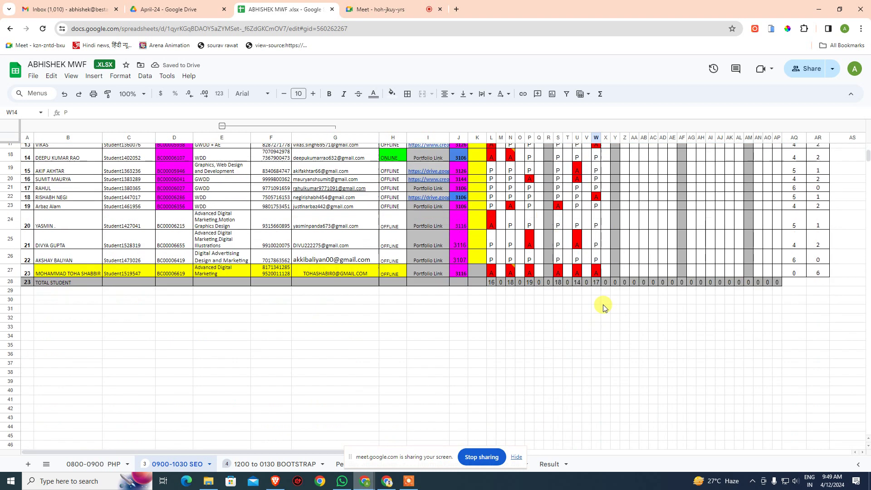
# Mark the student in row 22 as P for day 12 and check the other students' attendance rows.
pyautogui.moveTo(51, 197); pyautogui.dragTo(625, 222)
pyautogui.click(598, 197)
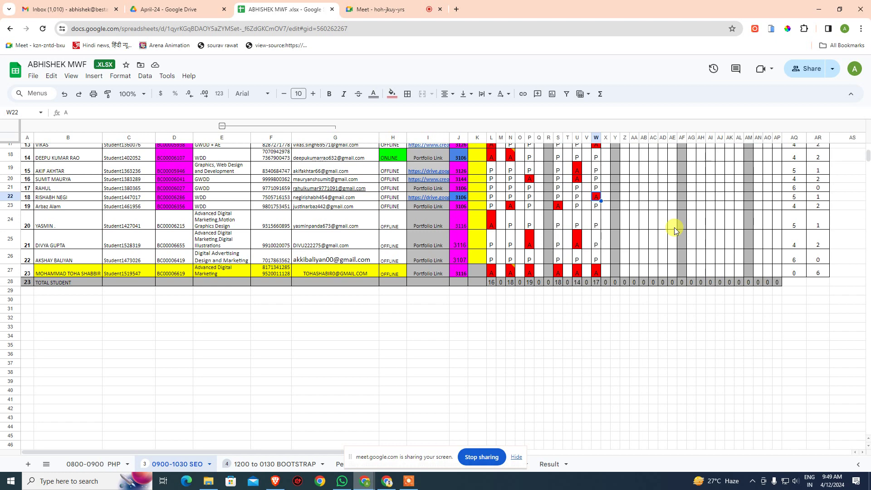
pyautogui.write('P')
pyautogui.press('Return')
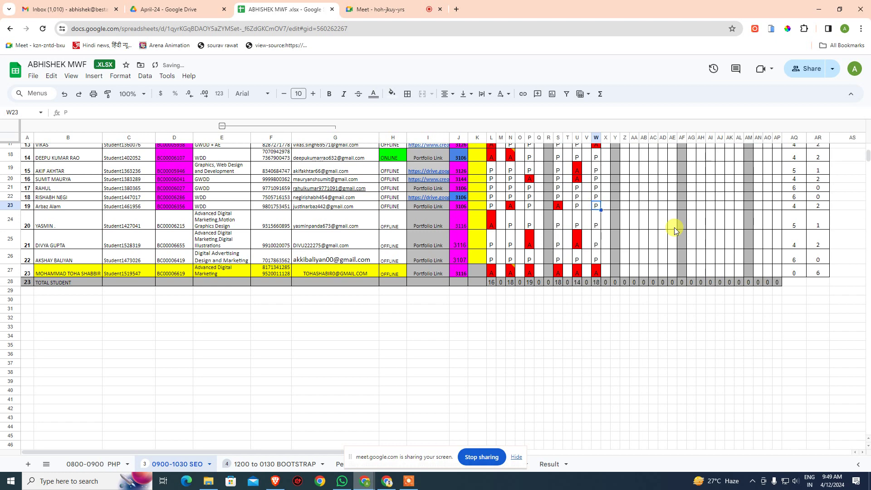
pyautogui.scroll(5, 675, 227)
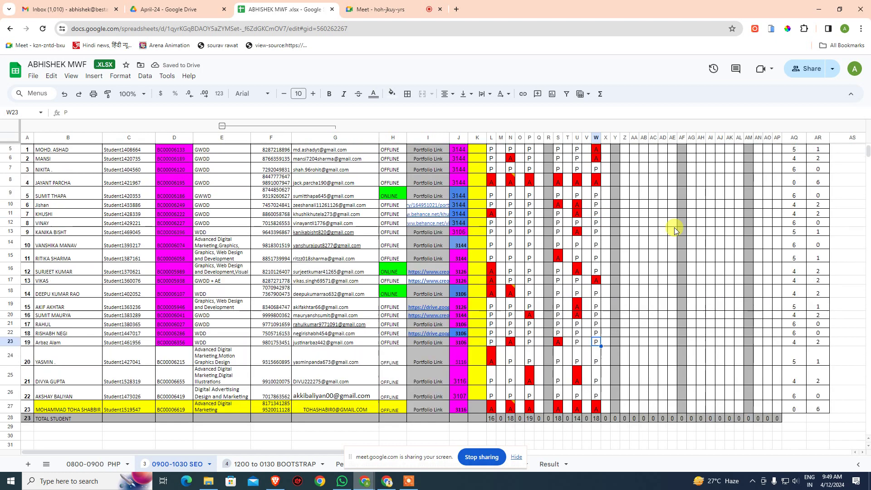
pyautogui.click(644, 288)
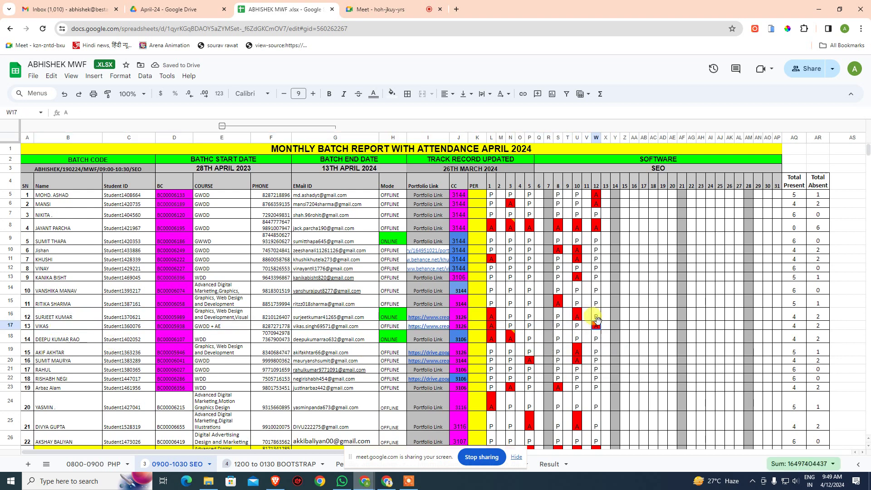
pyautogui.click(645, 268)
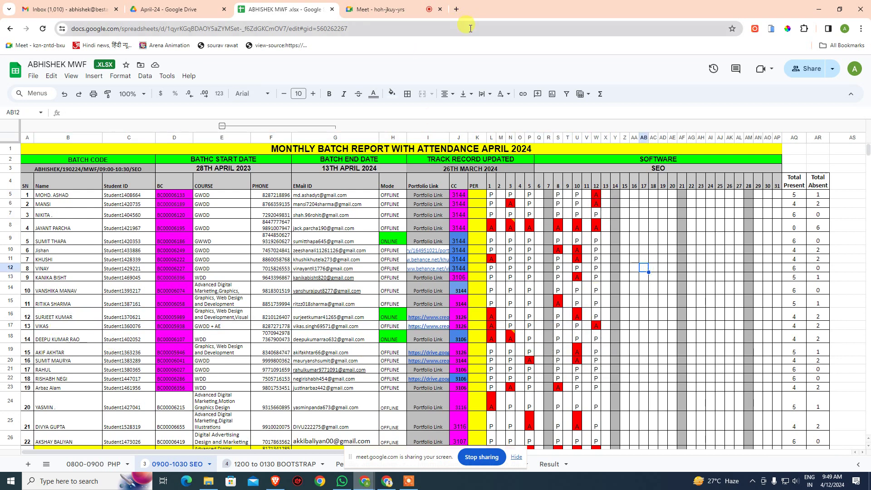
# Check the list of contributors in the Google Meet call against the attendance sheet.
pyautogui.click(381, 9)
pyautogui.scroll(-1, 753, 345)
pyautogui.scroll(1, 756, 348)
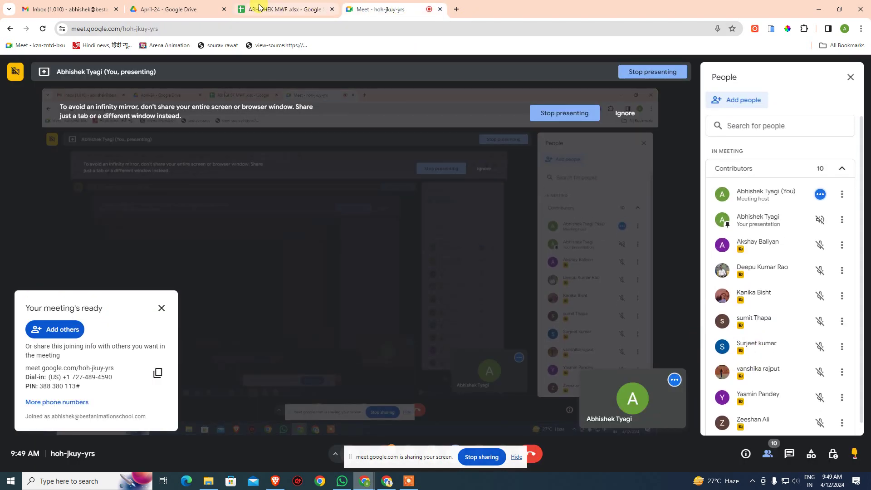
pyautogui.click(286, 9)
pyautogui.click(413, 14)
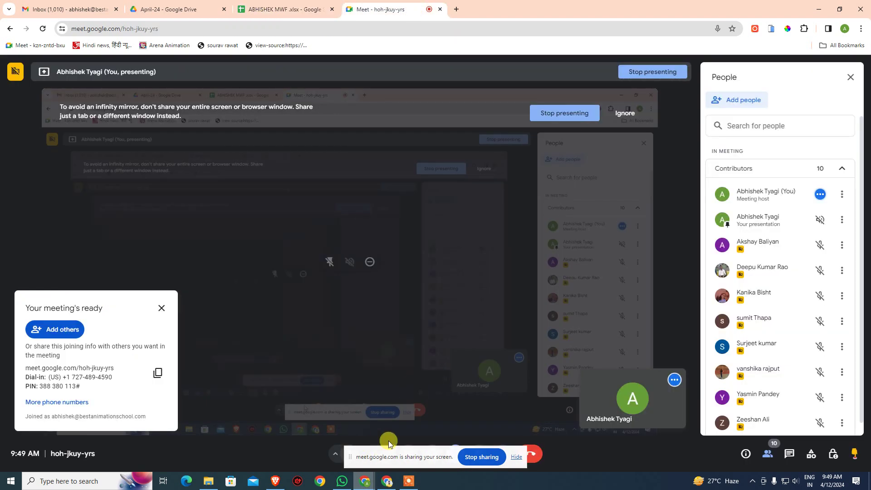
# Return to the incognito window and install the Site Kit by Google plugin.
pyautogui.moveTo(365, 481)
pyautogui.click(434, 449)
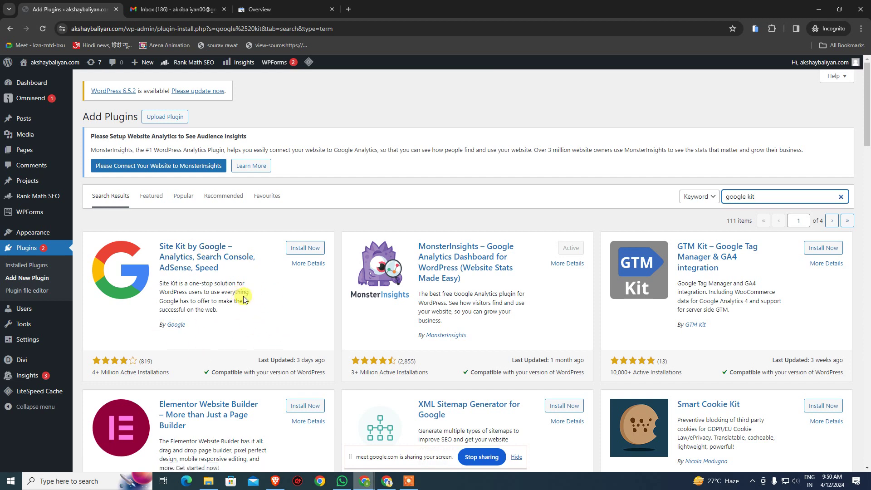
pyautogui.click(307, 248)
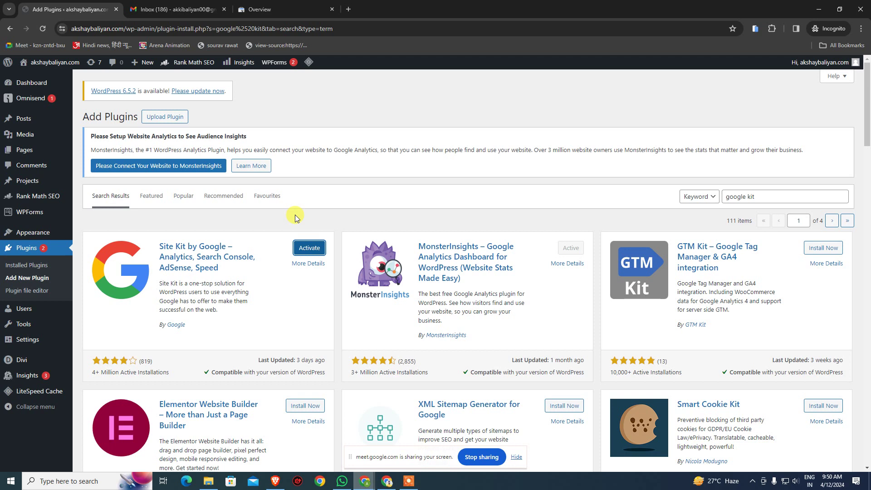
pyautogui.click(303, 249)
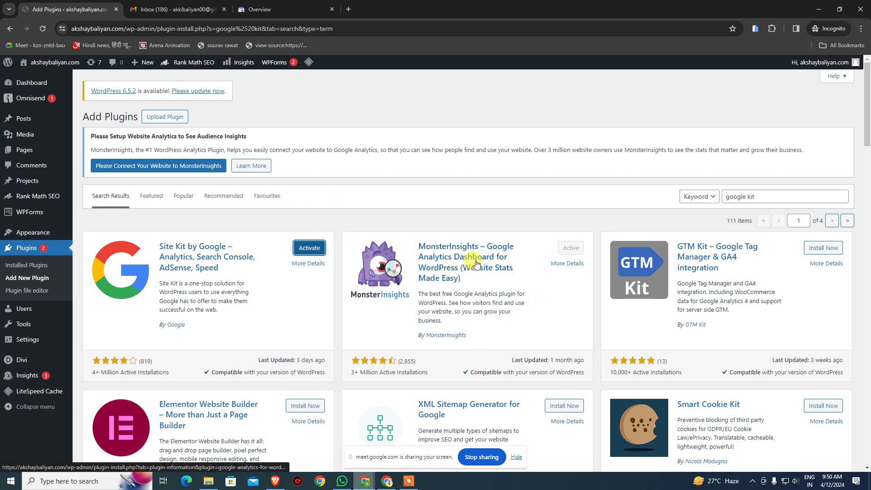
# Search for "MONSTER INsights pro" in a new tab and review the MonsterInsights plans and prices.
pyautogui.click(348, 9)
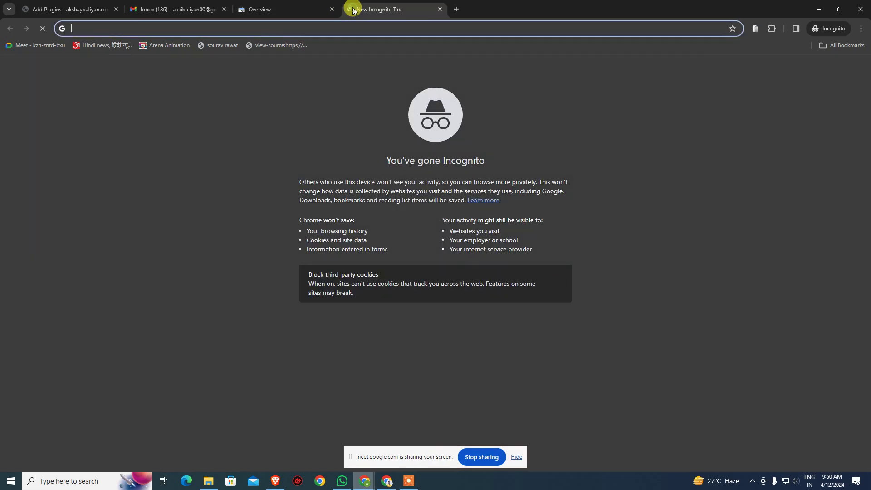
pyautogui.write('MONSTER ')
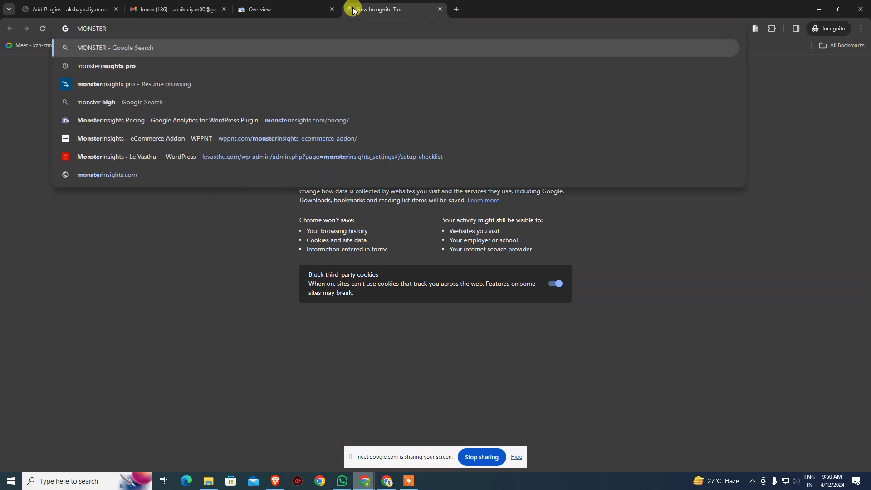
pyautogui.write('IN')
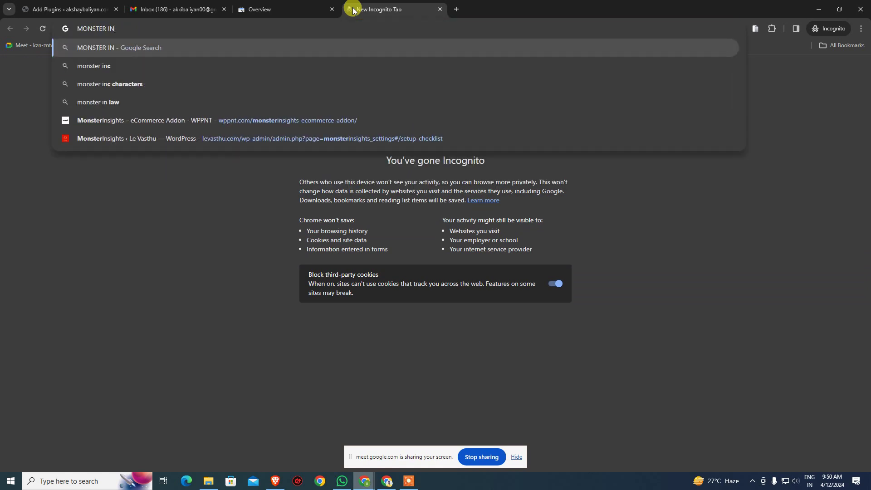
pyautogui.write('sights')
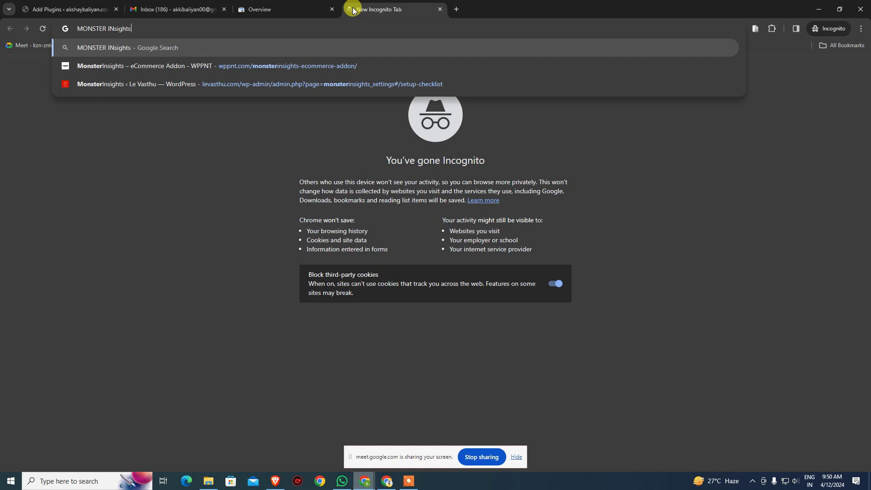
pyautogui.write(' pro')
pyautogui.press('Return')
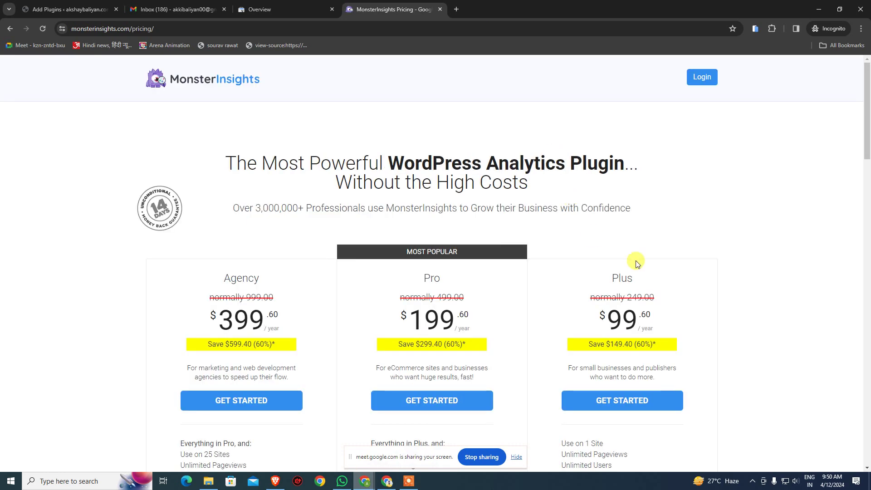
pyautogui.scroll(-3, 637, 263)
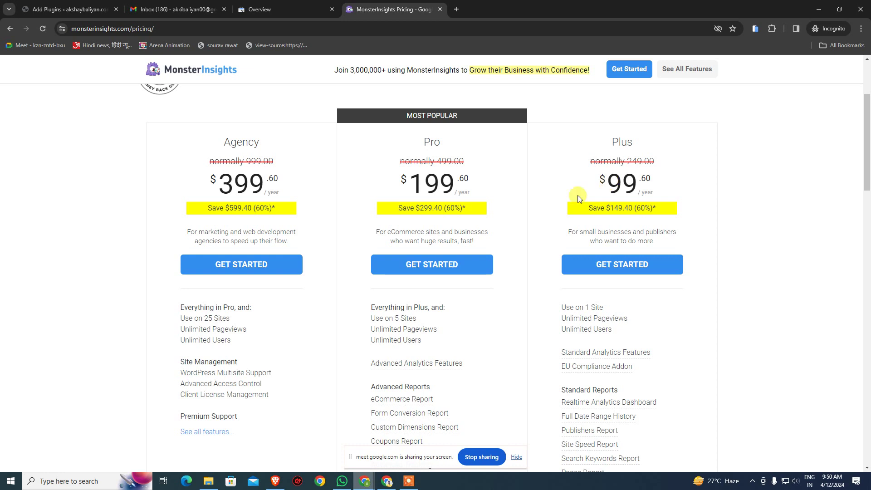
# Glance at the Search Console overview, return to the WordPress plugin search results and activate Site Kit by Google.
pyautogui.click(261, 9)
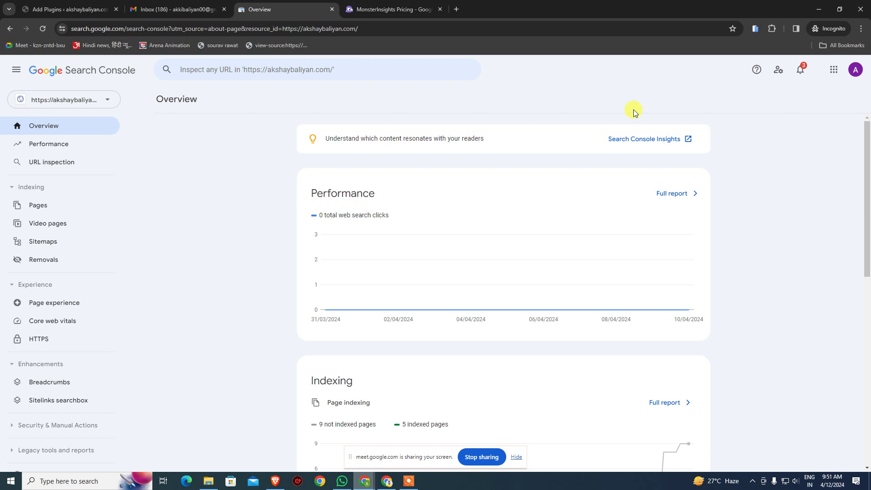
pyautogui.click(109, 8)
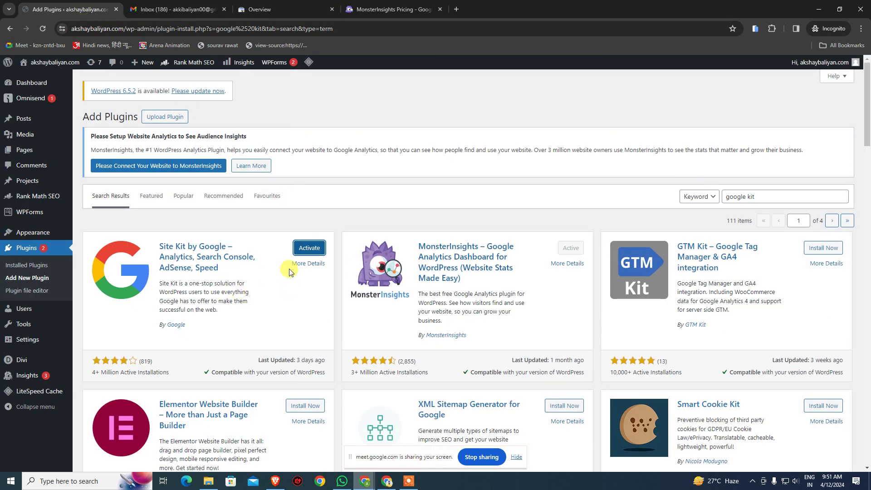
pyautogui.click(309, 252)
pyautogui.scroll(-1, 285, 203)
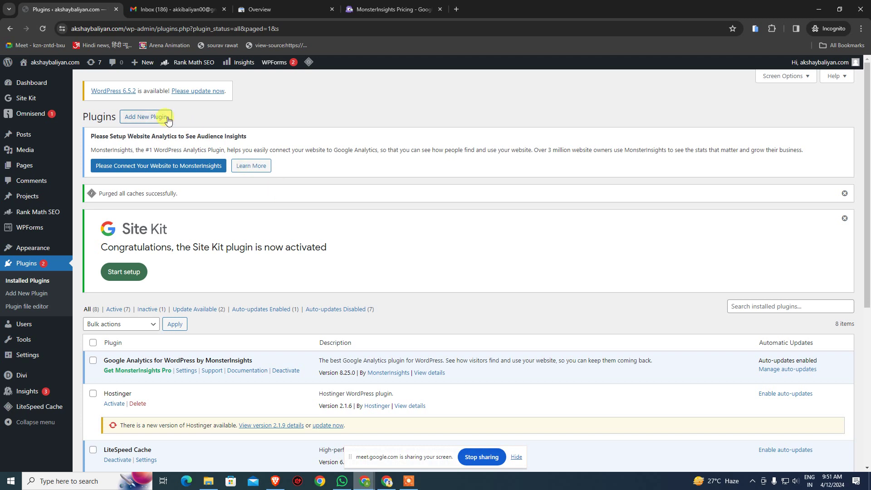
# Search again for "google kit" among the new plugins available to add.
pyautogui.click(137, 119)
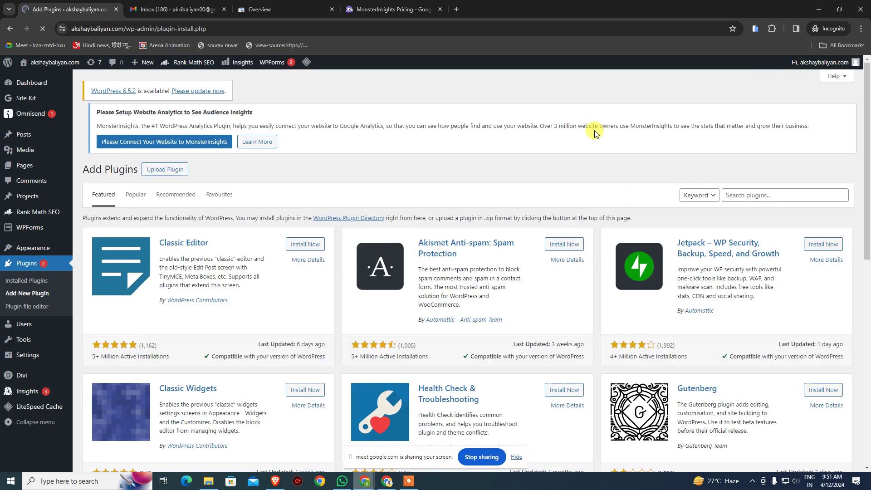
pyautogui.click(760, 198)
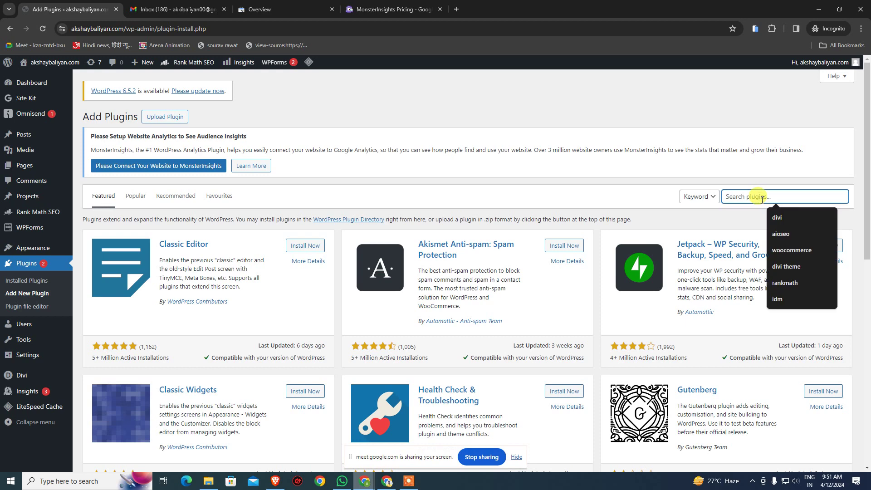
pyautogui.write('google')
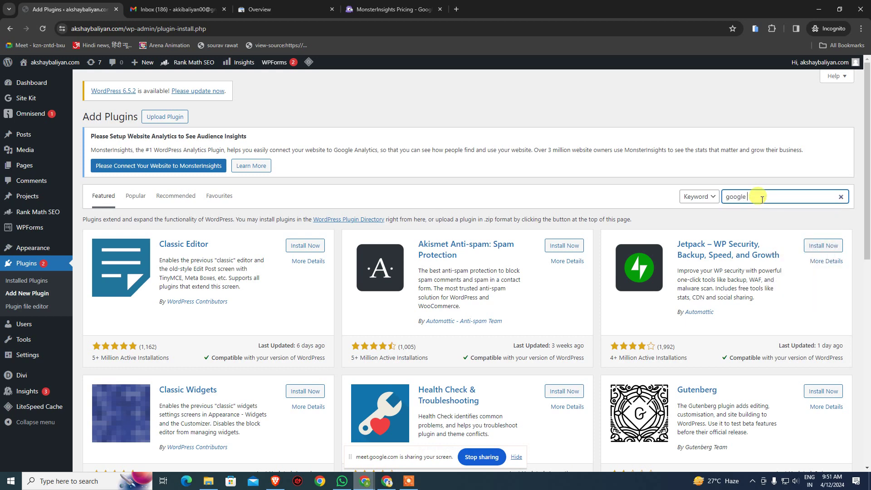
pyautogui.write(' kit')
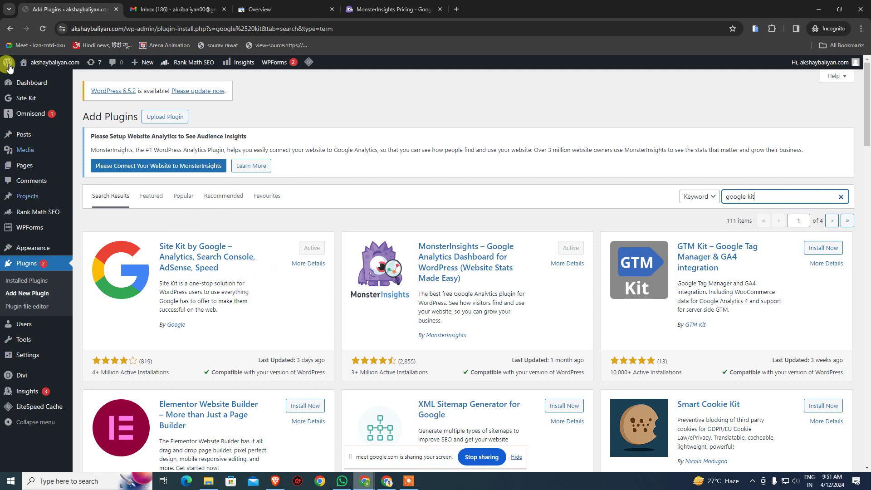
# Open the Site Kit setup page and enable both connecting Google Analytics and sharing anonymous usage data.
pyautogui.click(26, 100)
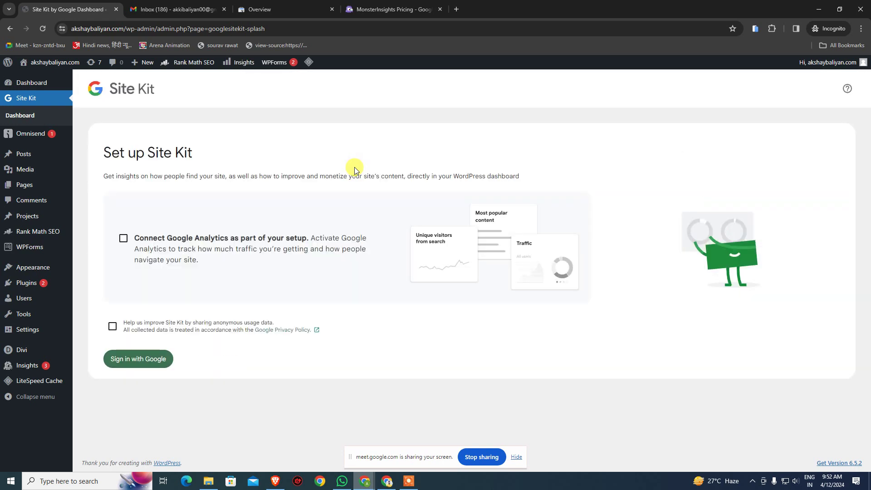
pyautogui.click(123, 242)
pyautogui.click(112, 326)
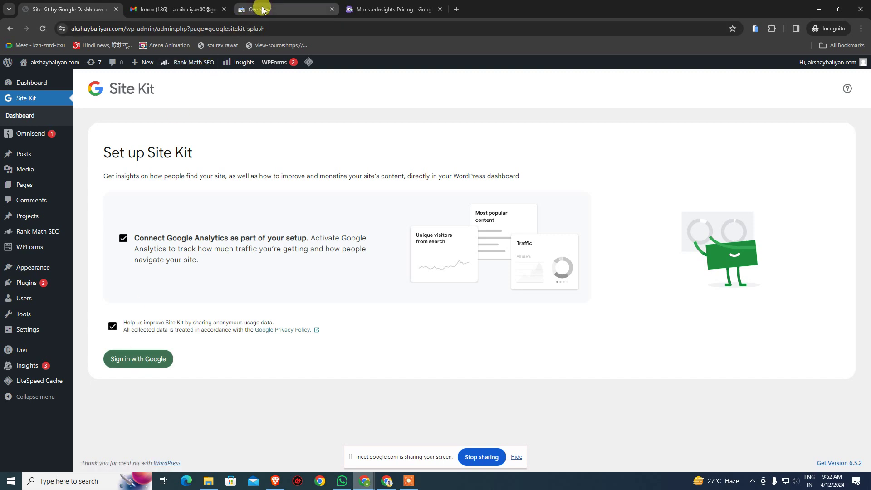
# Sign in to Site Kit with the site owner's Google account and grant it all of the requested access permissions.
pyautogui.click(137, 359)
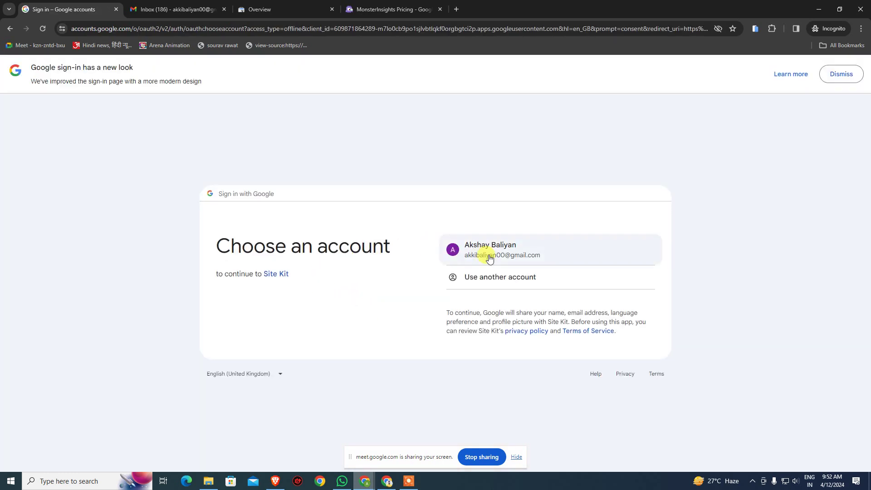
pyautogui.click(490, 258)
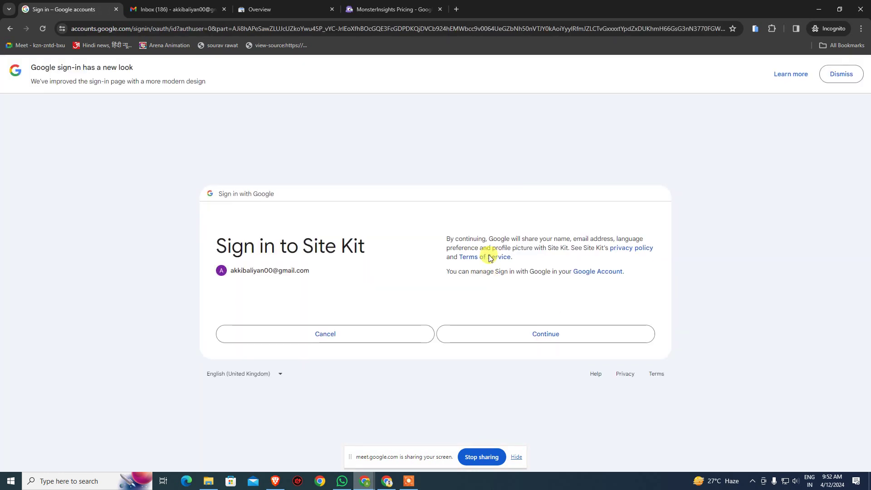
pyautogui.click(522, 330)
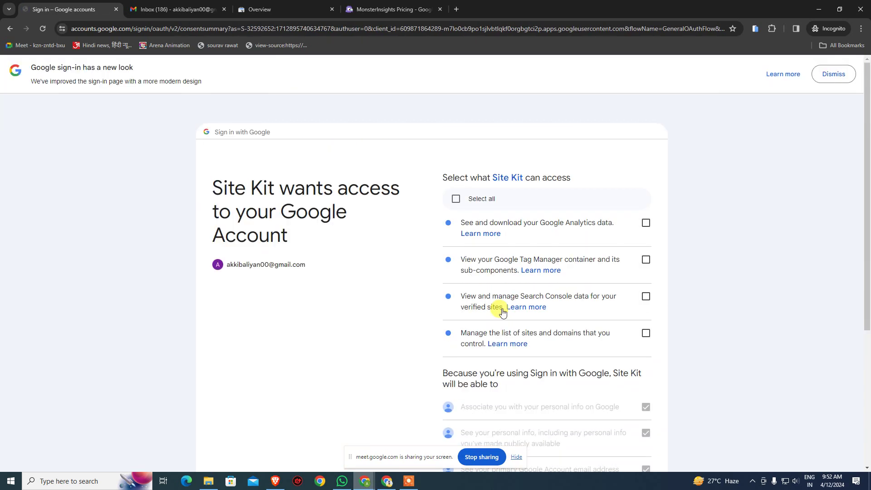
pyautogui.click(456, 199)
pyautogui.scroll(-5, 473, 383)
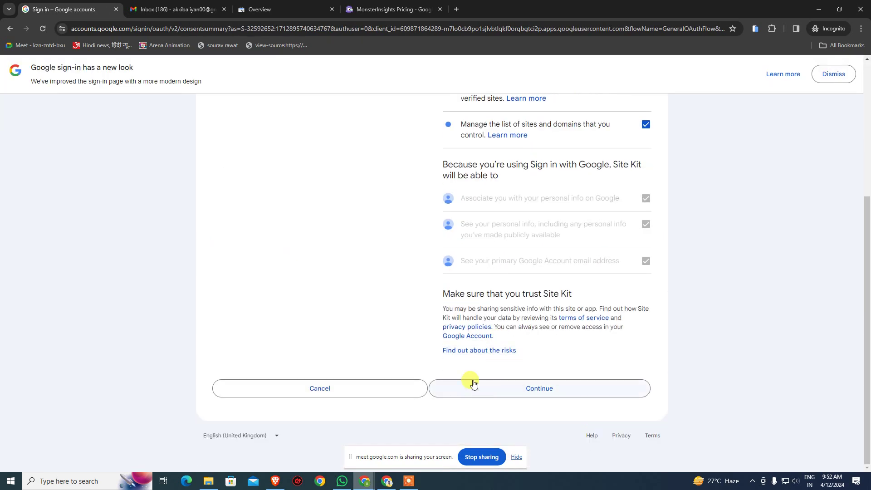
pyautogui.click(492, 389)
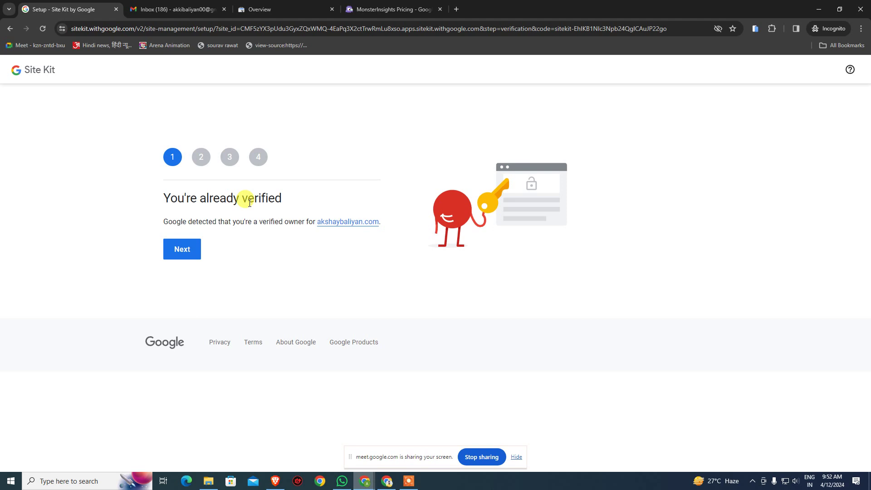
# Complete the first three Site Kit setup stages, allowing the site to access Google Account data for dashboard metrics.
pyautogui.click(193, 251)
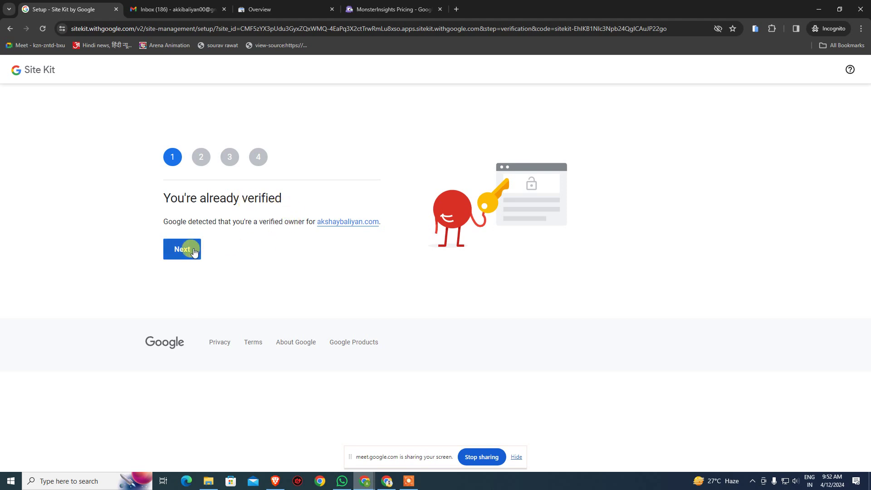
pyautogui.click(194, 252)
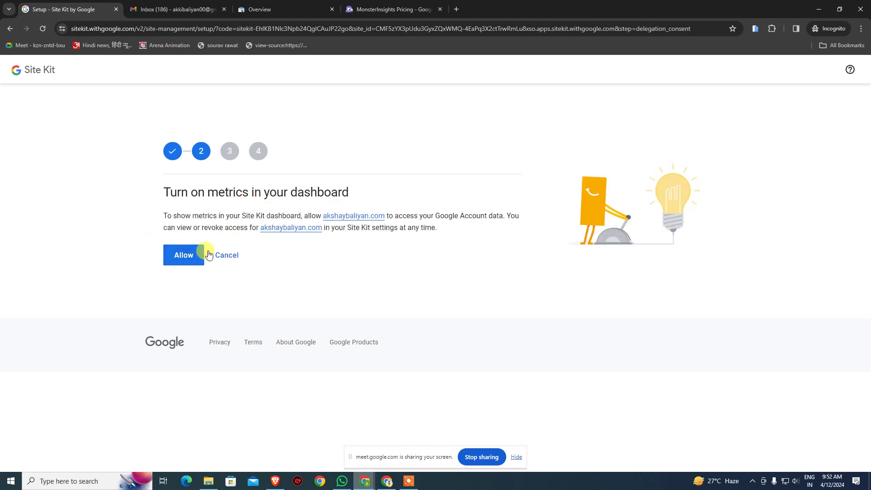
pyautogui.click(186, 255)
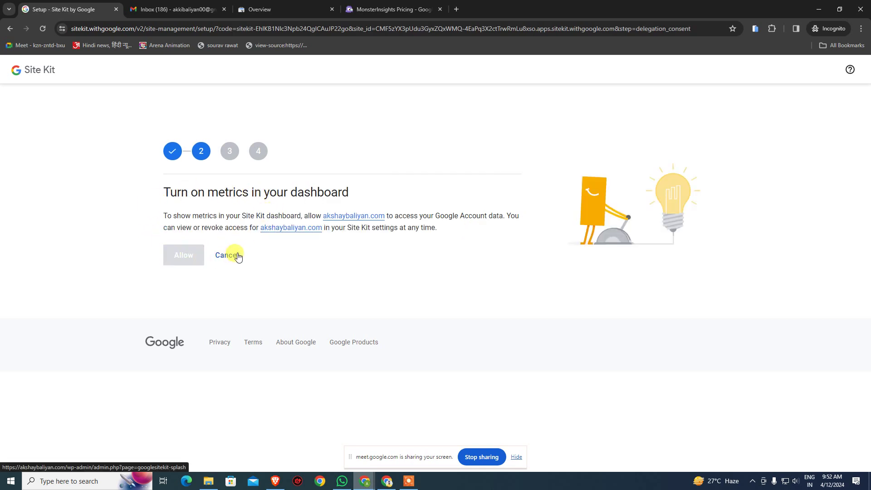
pyautogui.click(184, 253)
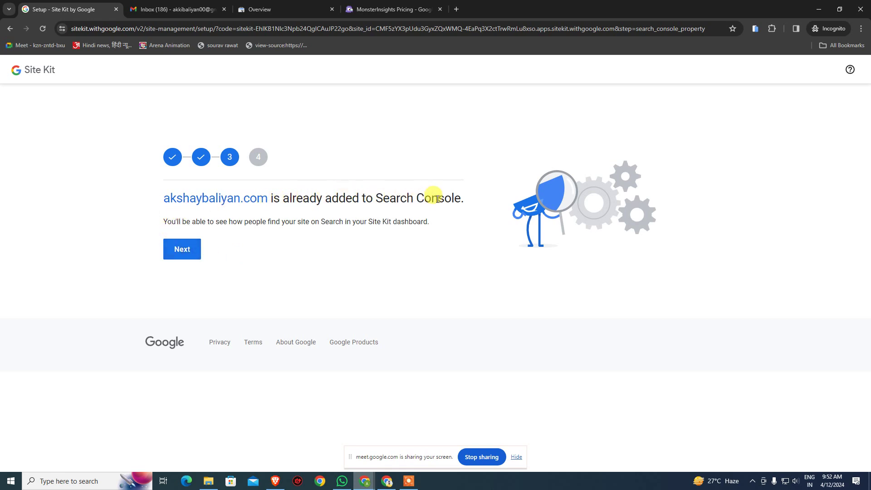
pyautogui.click(181, 249)
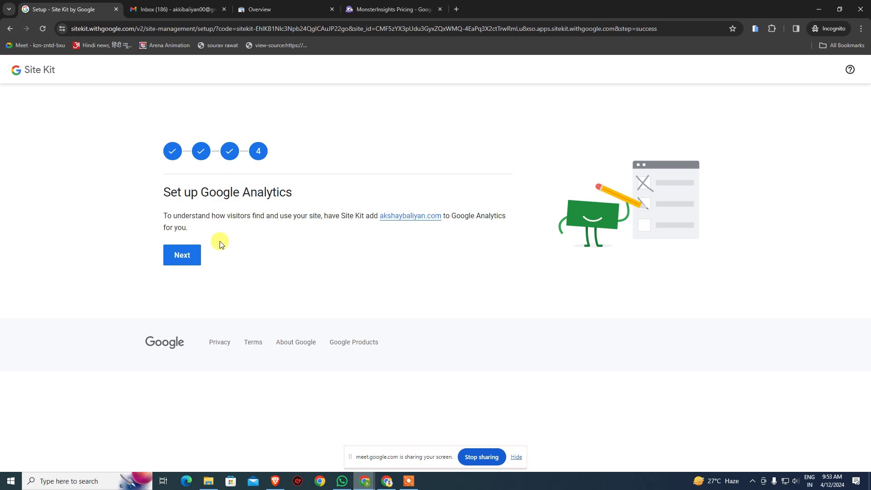
# Proceed with the Google Analytics setup stage to reach the Analytics account creation form.
pyautogui.click(193, 256)
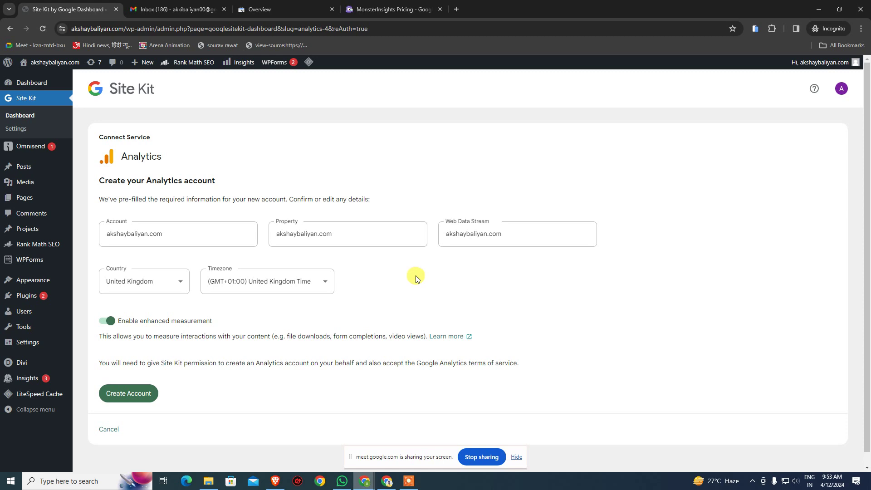
pyautogui.scroll(-1, 442, 304)
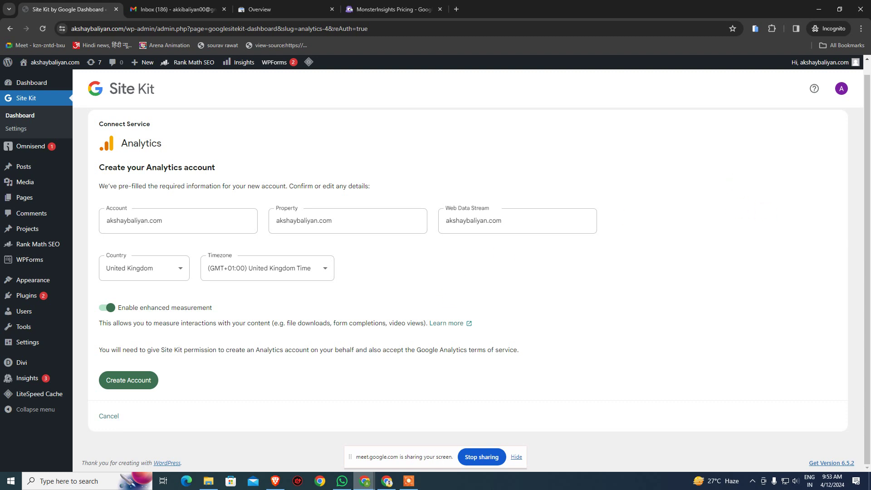
# Switch to a Chrome window with the Le Vasthu profile and bring up that site's Site Kit dashboard.
pyautogui.click(320, 481)
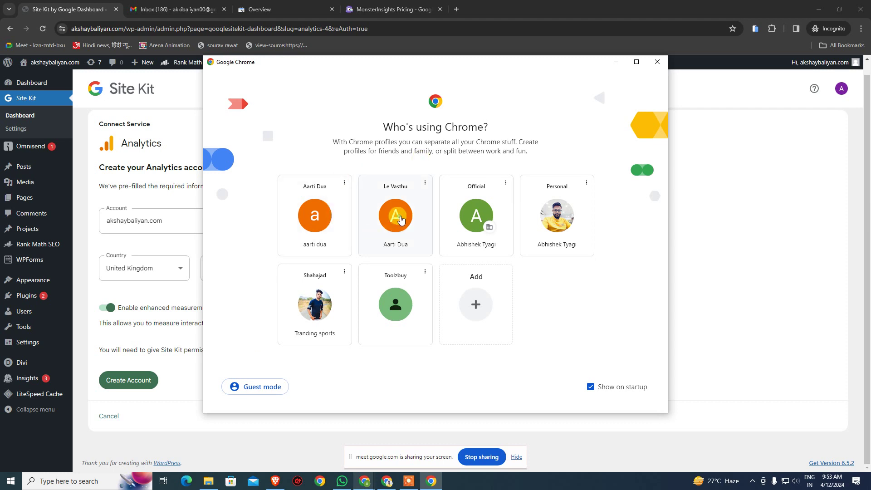
pyautogui.click(399, 218)
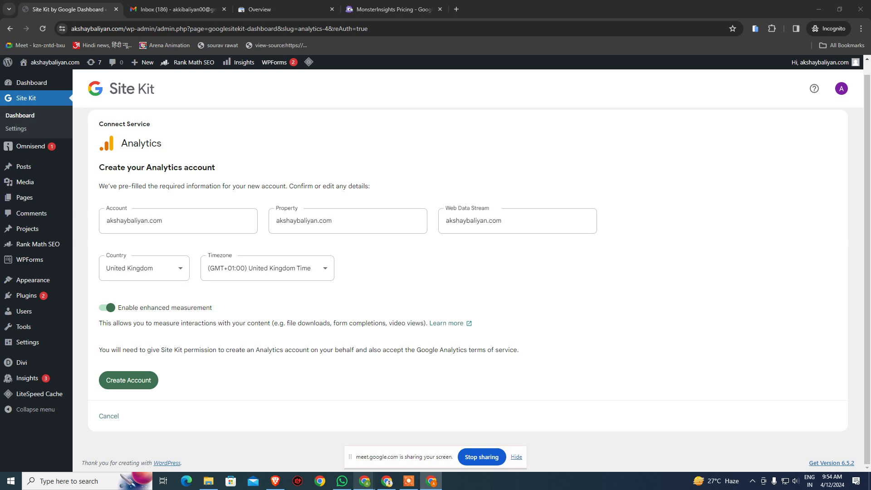
pyautogui.moveTo(870, 83); pyautogui.dragTo(427, 82)
pyautogui.click(428, 82)
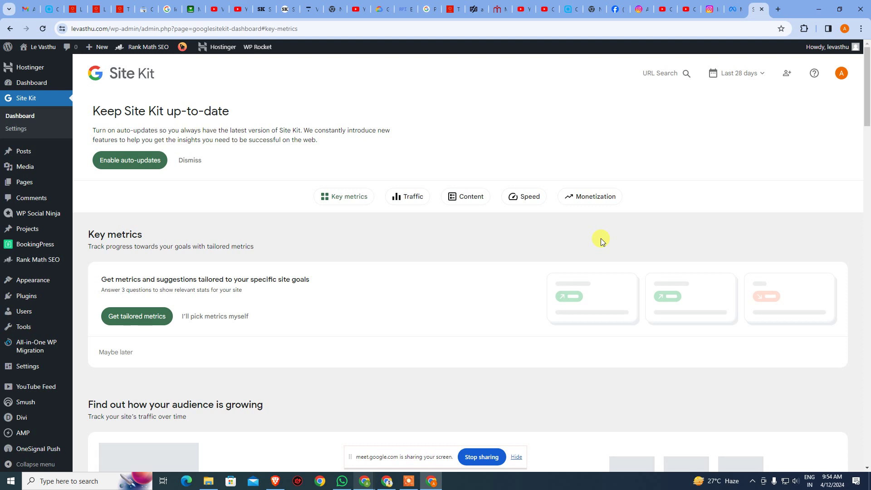
# Examine the Le Vasthu dashboard's visitor, search traffic and top search query sections, then return to the Analytics account form.
pyautogui.scroll(-5, 602, 239)
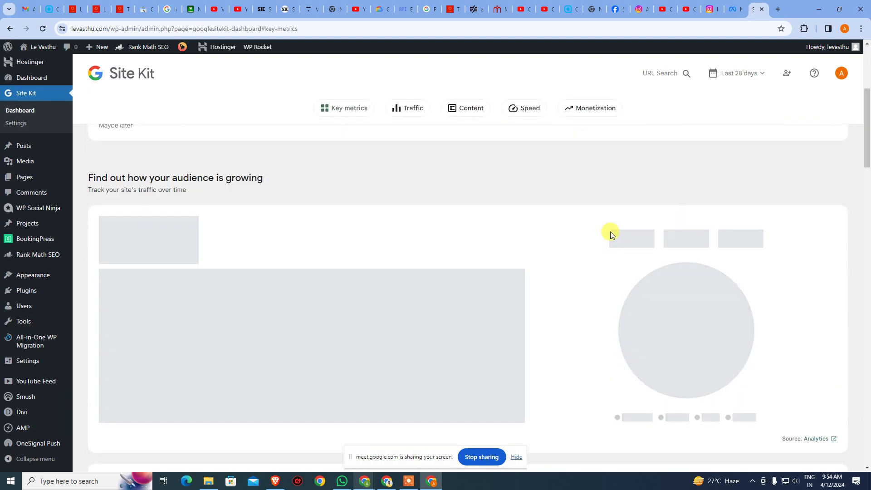
pyautogui.scroll(-3, 625, 252)
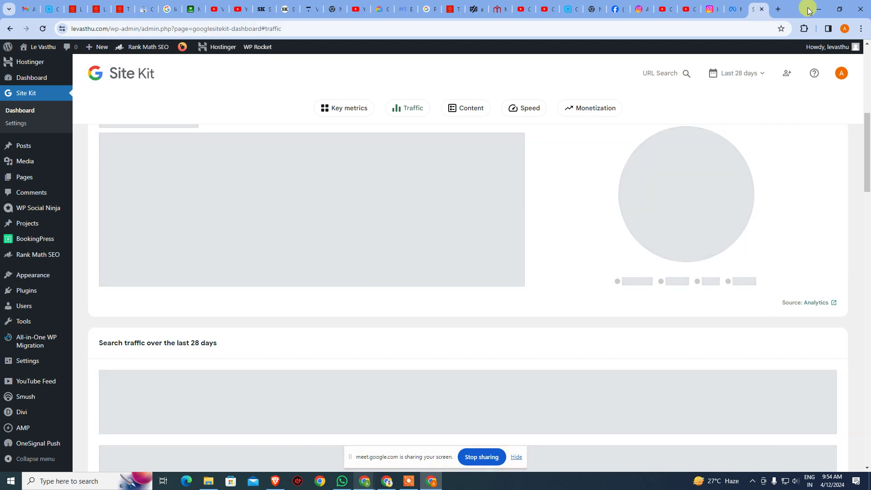
pyautogui.scroll(-2, 442, 230)
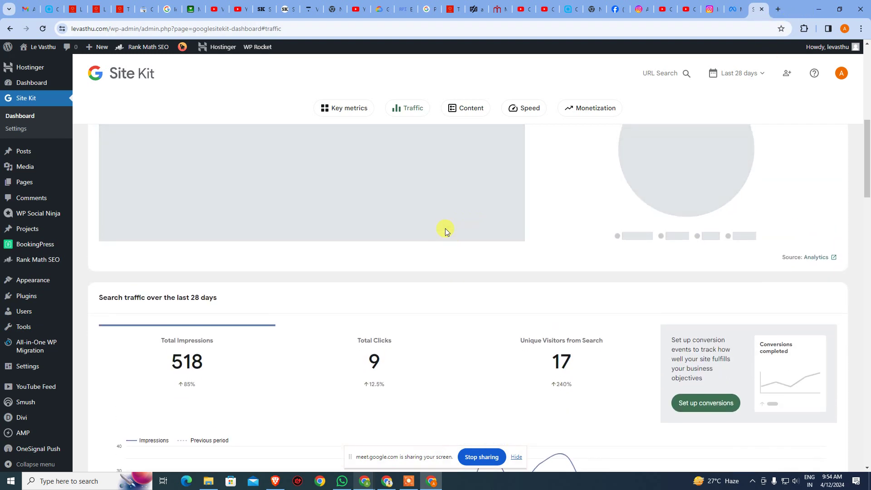
pyautogui.scroll(4, 434, 307)
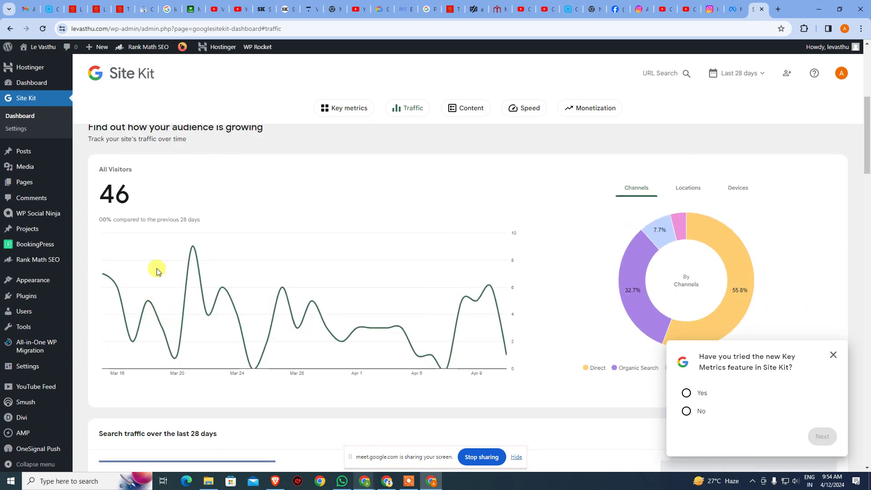
pyautogui.scroll(-15, 277, 334)
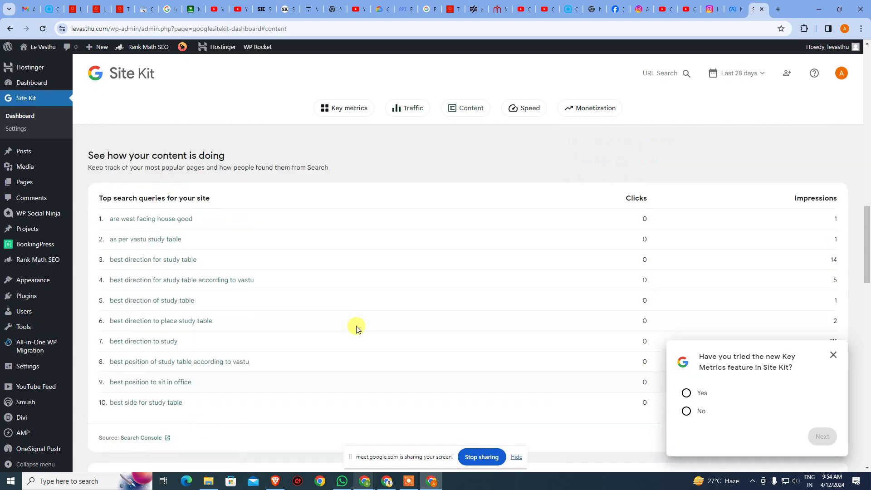
pyautogui.scroll(-9, 194, 352)
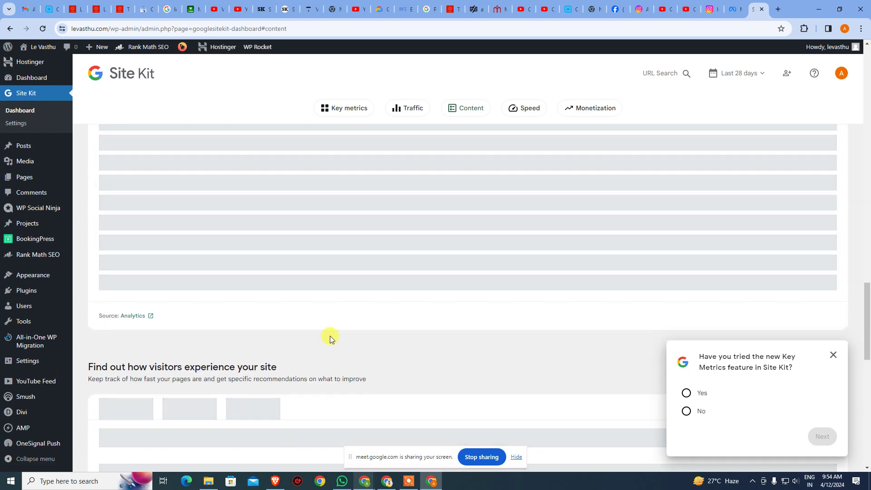
pyautogui.scroll(4, 331, 334)
pyautogui.scroll(12, 331, 335)
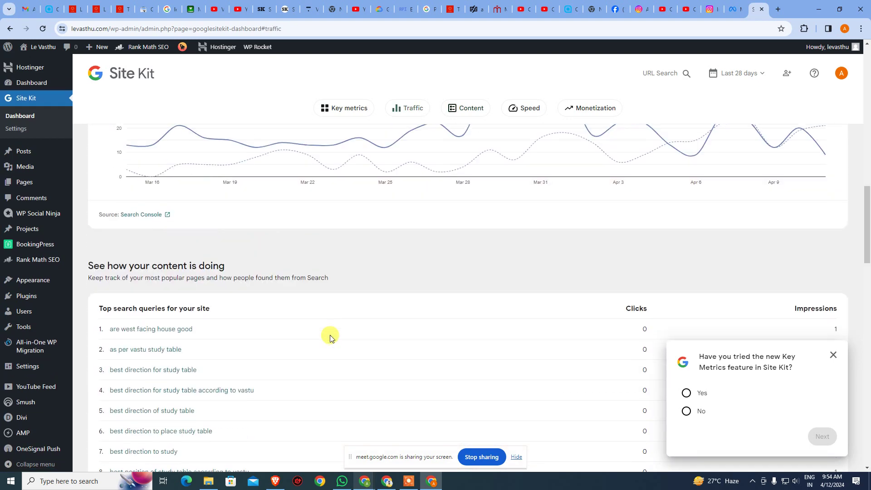
pyautogui.scroll(6, 303, 328)
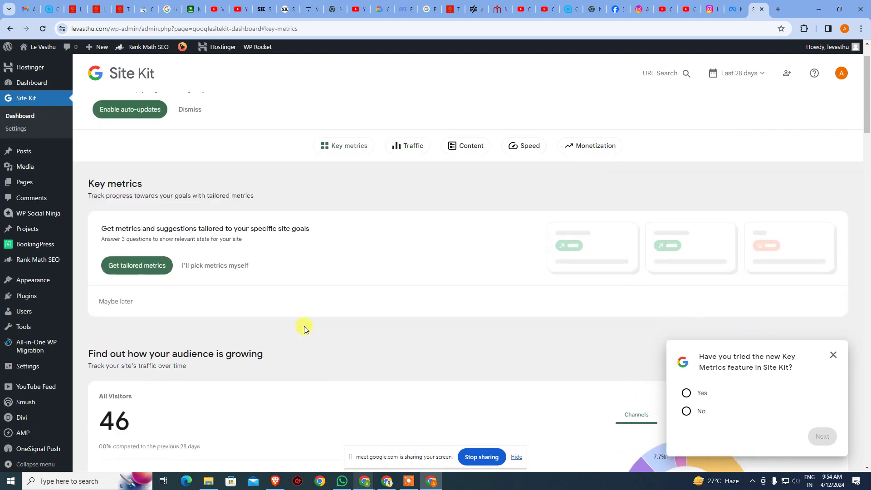
pyautogui.scroll(-8, 301, 326)
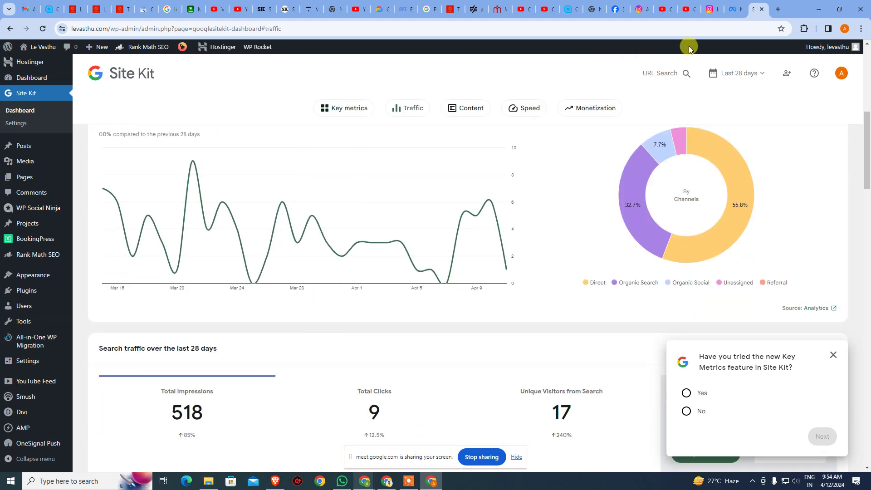
pyautogui.click(819, 9)
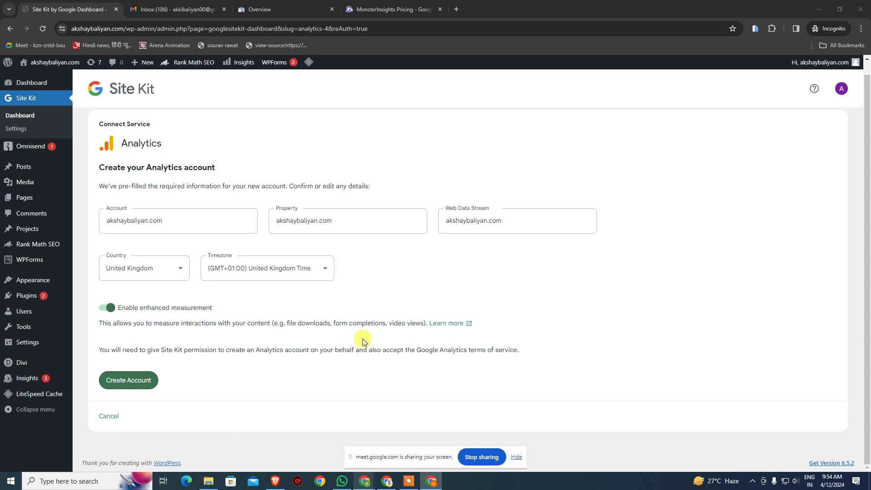
# Review the prefilled account, property and web data stream names, and set the Analytics account's country to India.
pyautogui.click(208, 220)
pyautogui.click(344, 220)
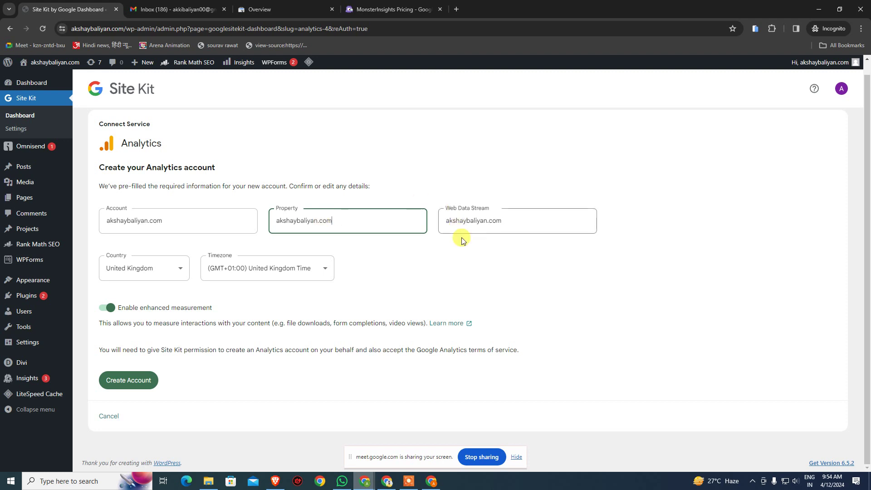
pyautogui.click(522, 221)
pyautogui.click(167, 279)
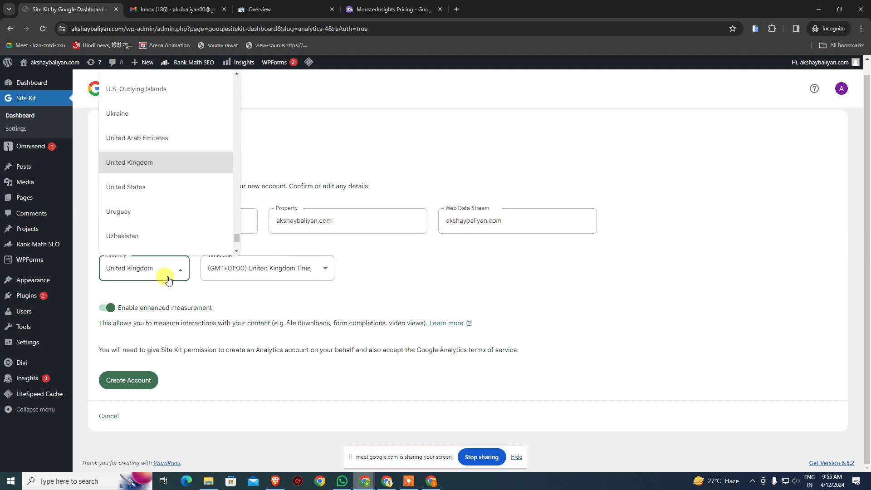
pyautogui.scroll(-3, 208, 210)
pyautogui.scroll(15, 208, 210)
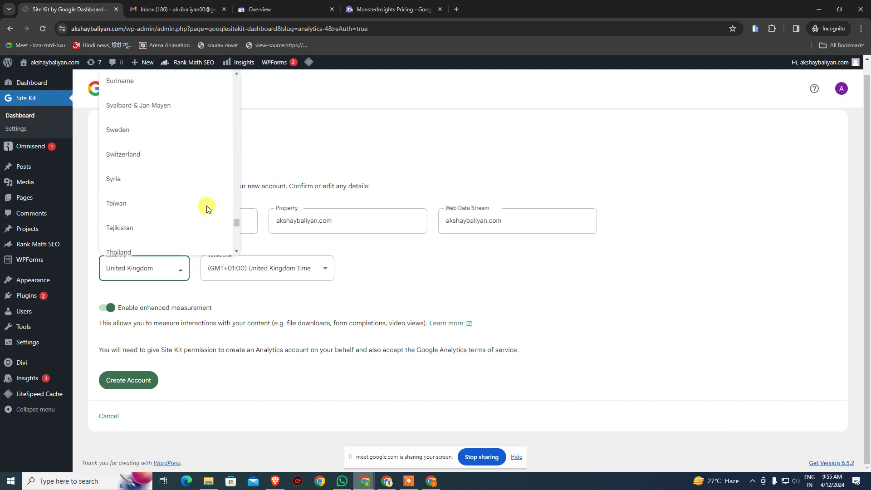
pyautogui.scroll(20, 208, 205)
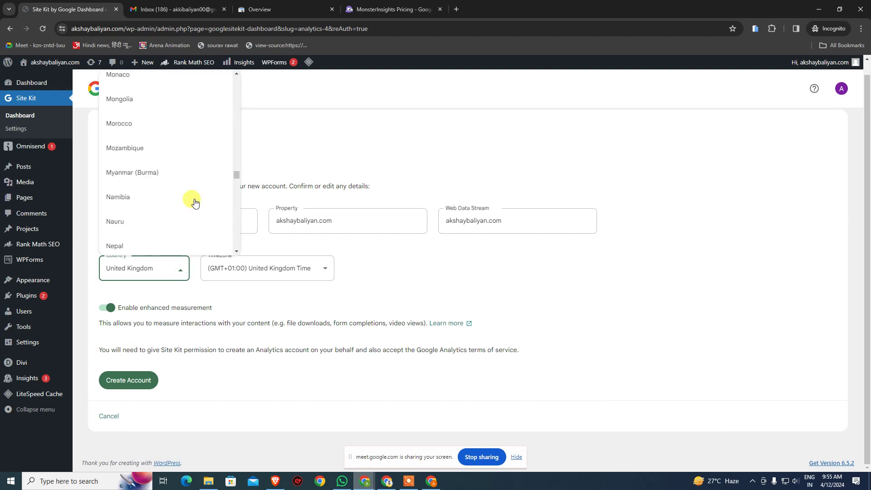
pyautogui.scroll(12, 195, 202)
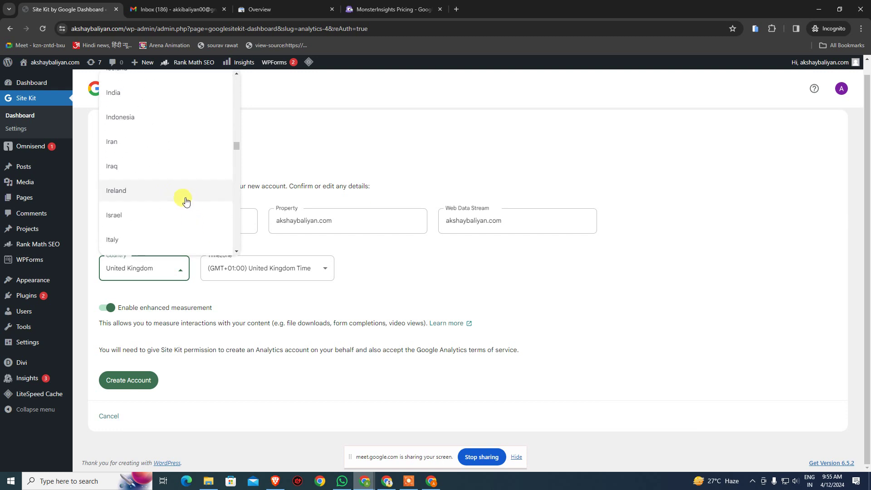
pyautogui.click(136, 95)
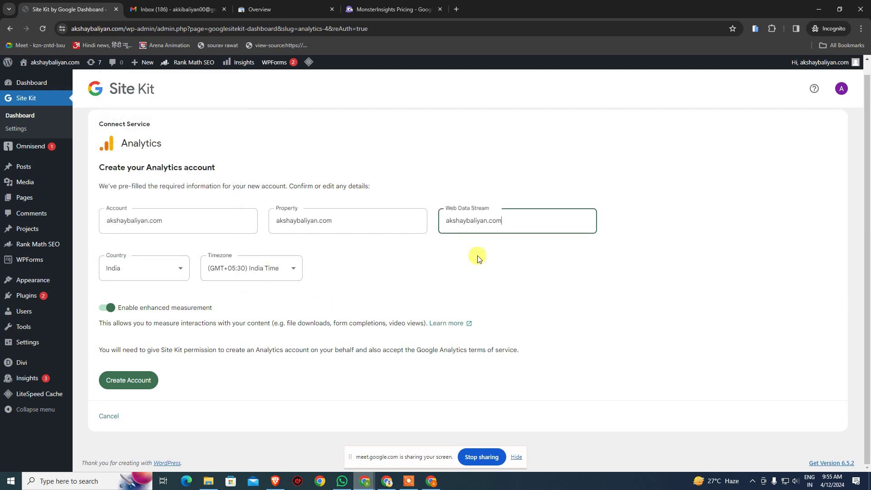
# Create the Analytics account using the site owner's Google account, allowing Site Kit to edit Google Analytics management entities.
pyautogui.click(130, 381)
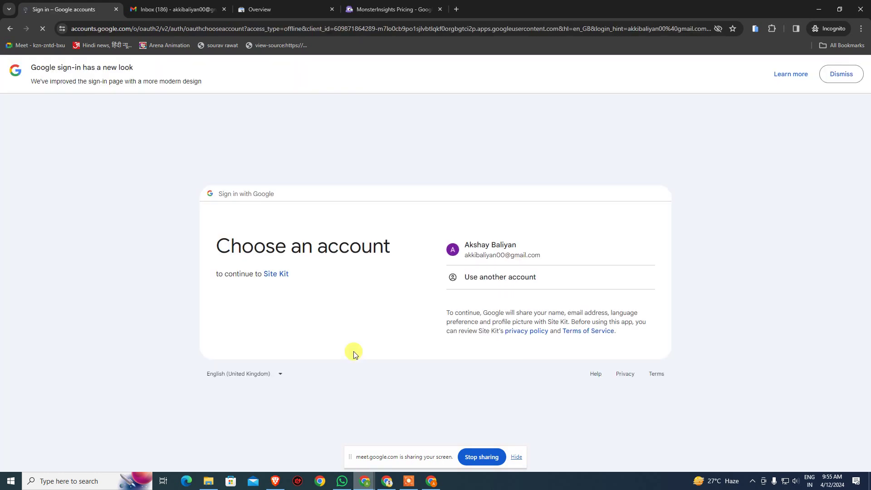
pyautogui.click(485, 255)
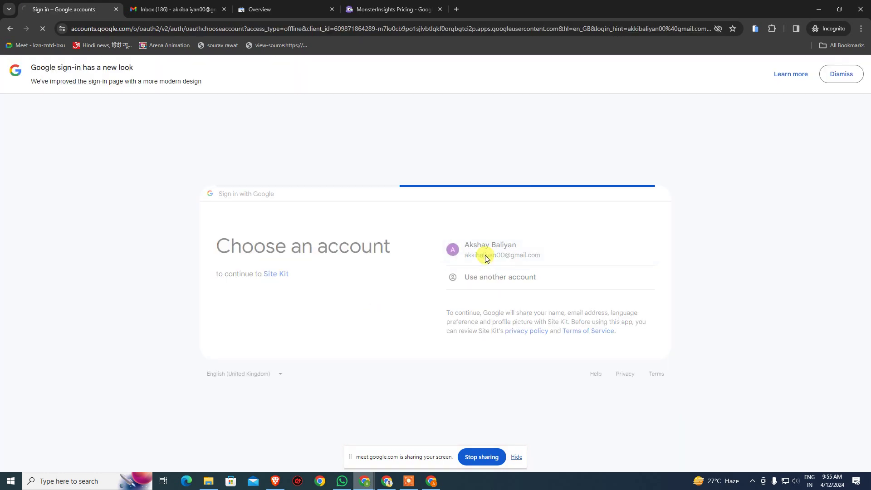
pyautogui.click(550, 331)
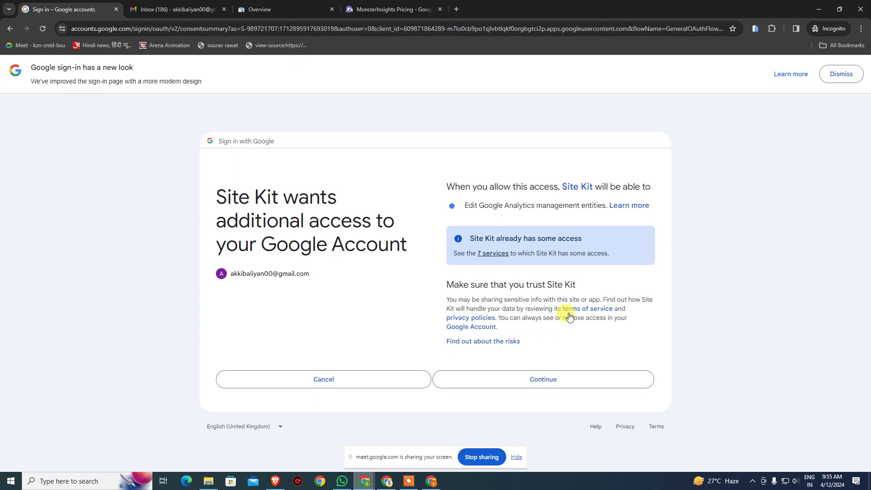
pyautogui.click(551, 379)
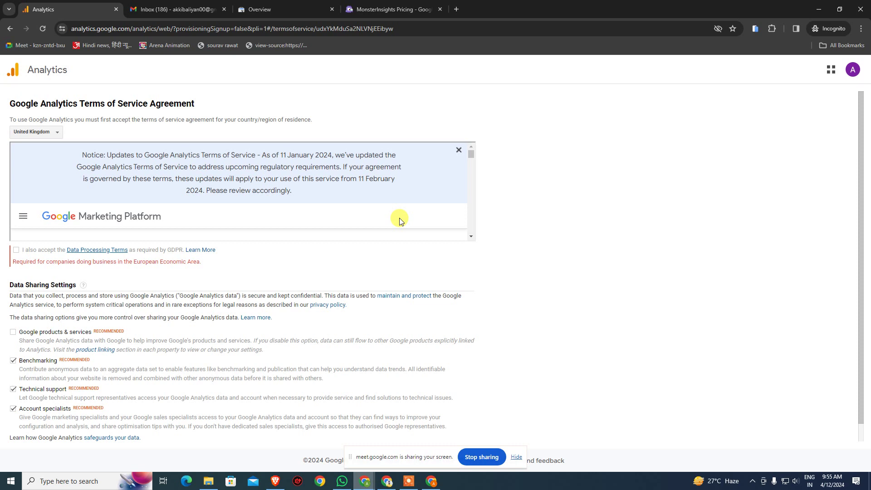
# Enable data sharing with Google products & services and accept the GDPR Data Processing Terms in the Analytics agreement.
pyautogui.scroll(-1, 477, 262)
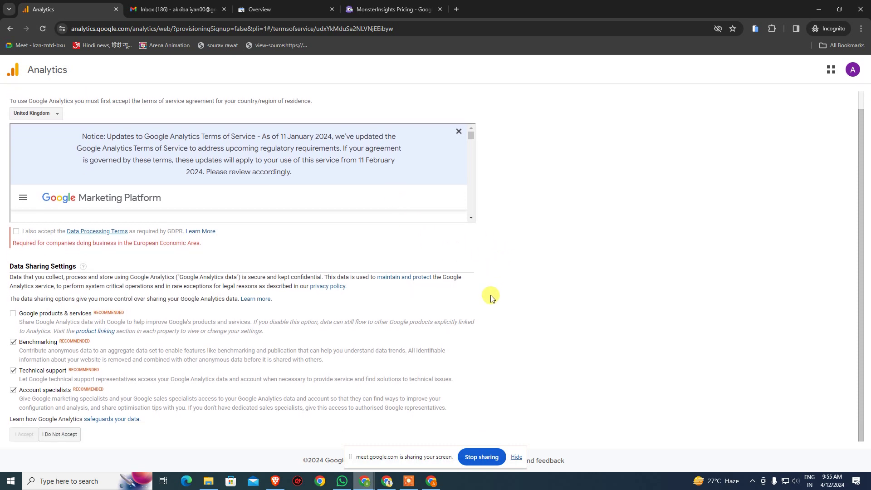
pyautogui.click(517, 457)
pyautogui.scroll(1, 84, 336)
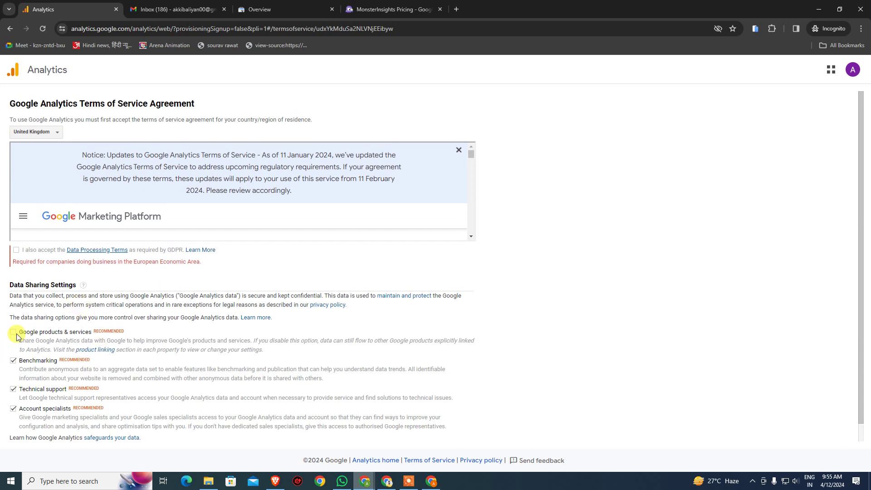
pyautogui.scroll(-1, 16, 335)
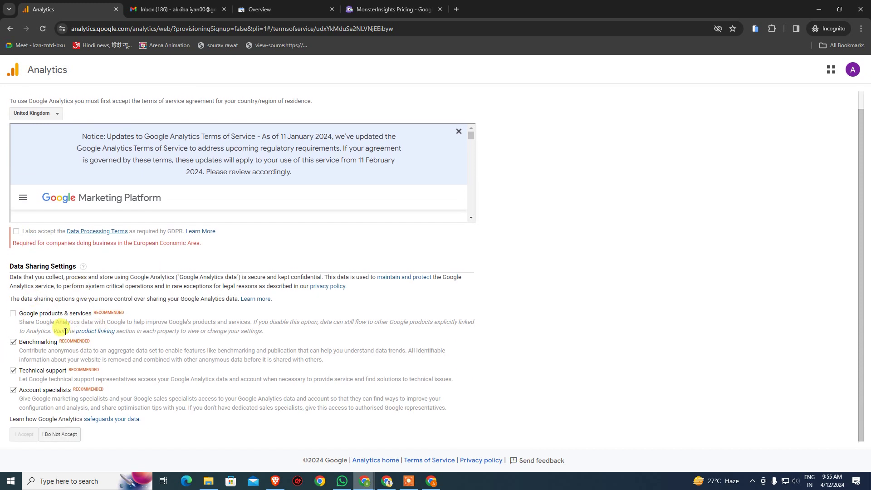
pyautogui.click(13, 314)
pyautogui.click(16, 233)
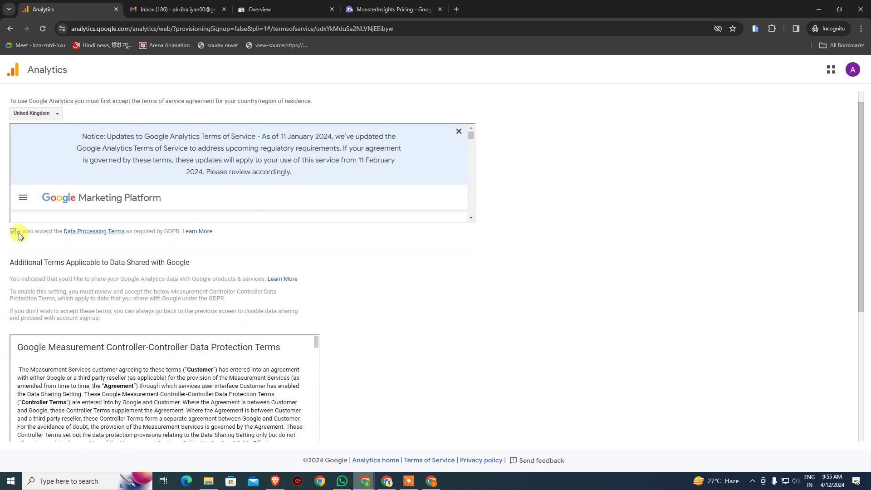
pyautogui.scroll(-5, 96, 339)
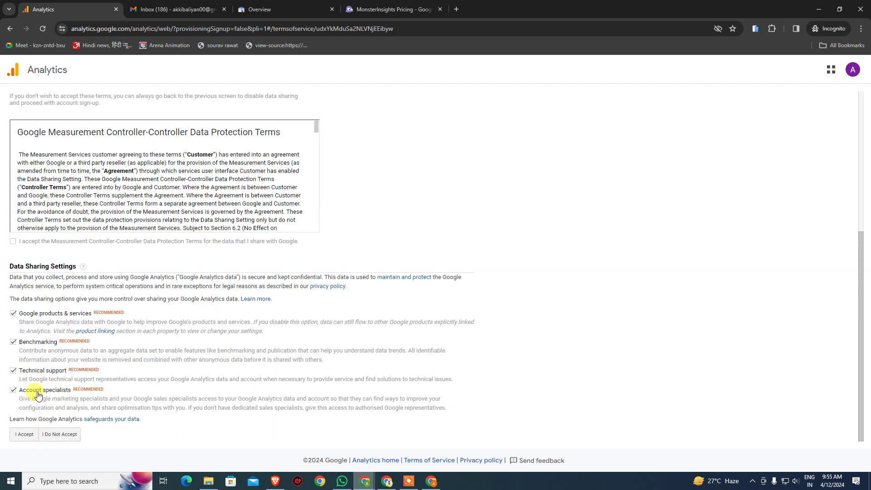
# Accept the Measurement Controller-Controller Data Protection Terms, submit the Analytics agreement, and continue to the Site Kit dashboard's traffic section.
pyautogui.click(24, 434)
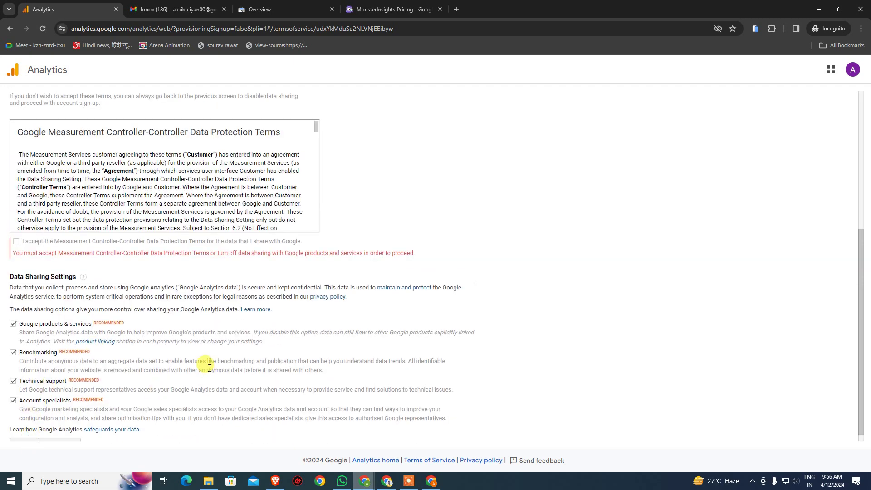
pyautogui.scroll(-1, 210, 368)
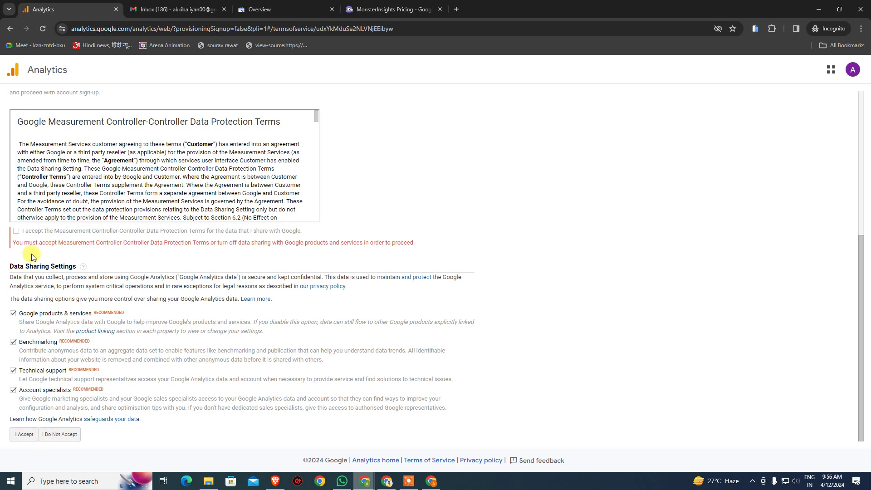
pyautogui.click(18, 233)
pyautogui.click(24, 434)
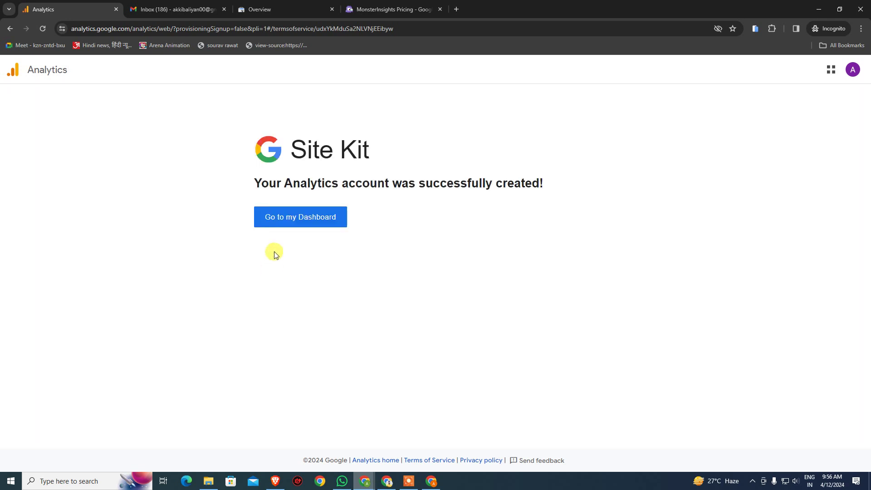
pyautogui.click(299, 219)
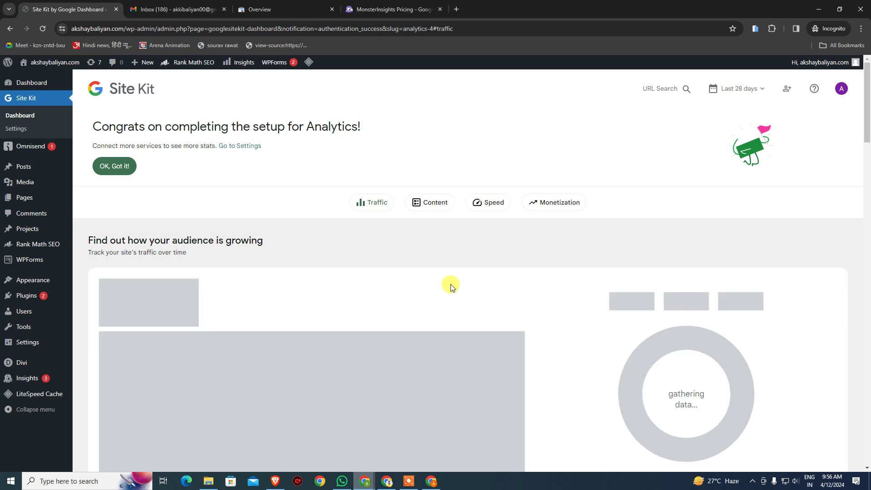
pyautogui.scroll(-2, 455, 289)
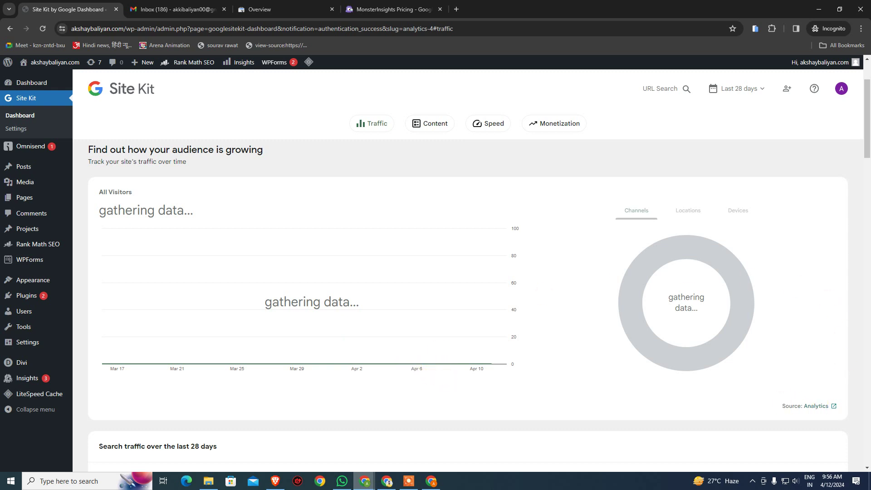
# View the traffic chart and search traffic on the other website's Site Kit dashboard, and return to the newly connected site.
pyautogui.hotkey('alt', 'Tab')
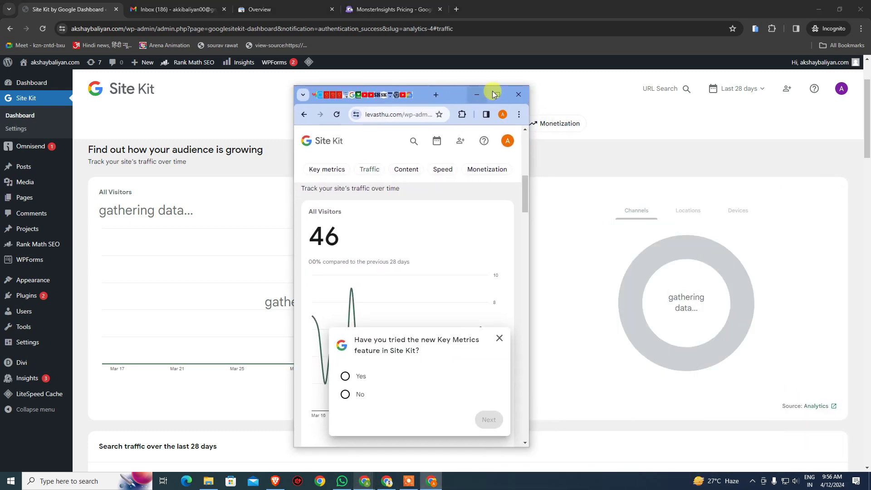
pyautogui.click(495, 92)
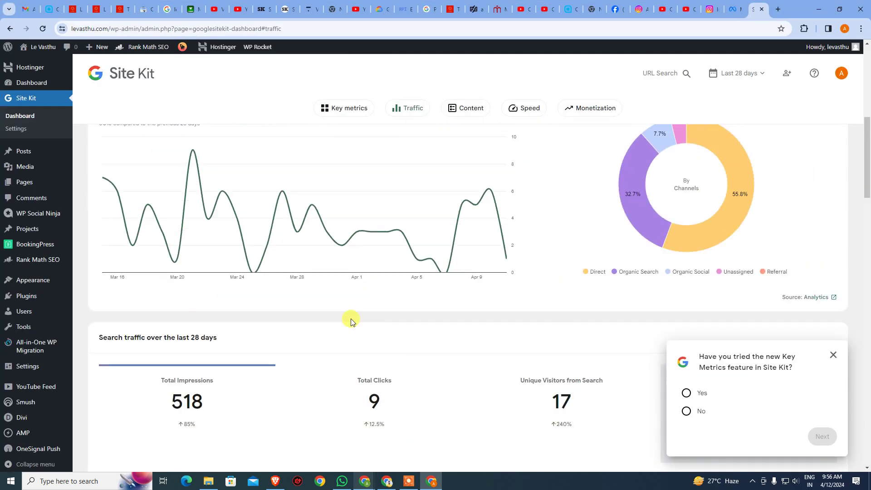
pyautogui.click(809, 10)
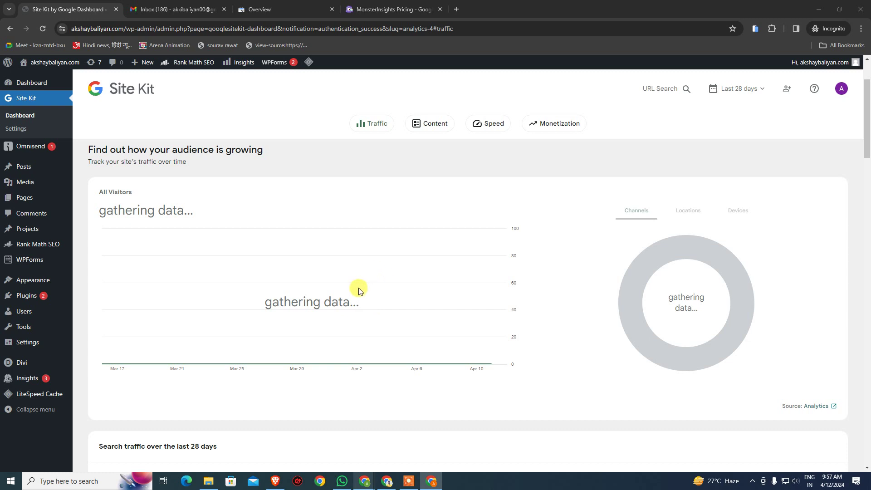
# Examine the all-visitors and search traffic sections of the new site's Site Kit dashboard.
pyautogui.scroll(-5, 359, 291)
pyautogui.scroll(-3, 359, 292)
pyautogui.scroll(3, 234, 224)
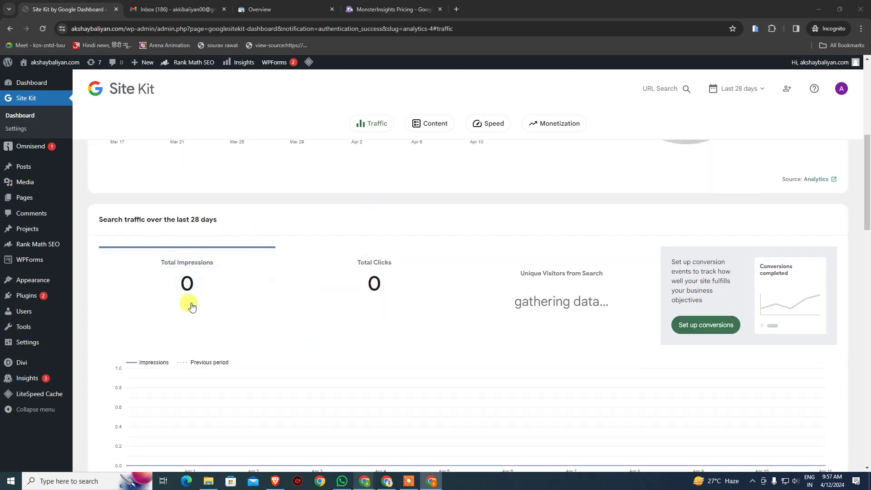
pyautogui.scroll(-10, 400, 291)
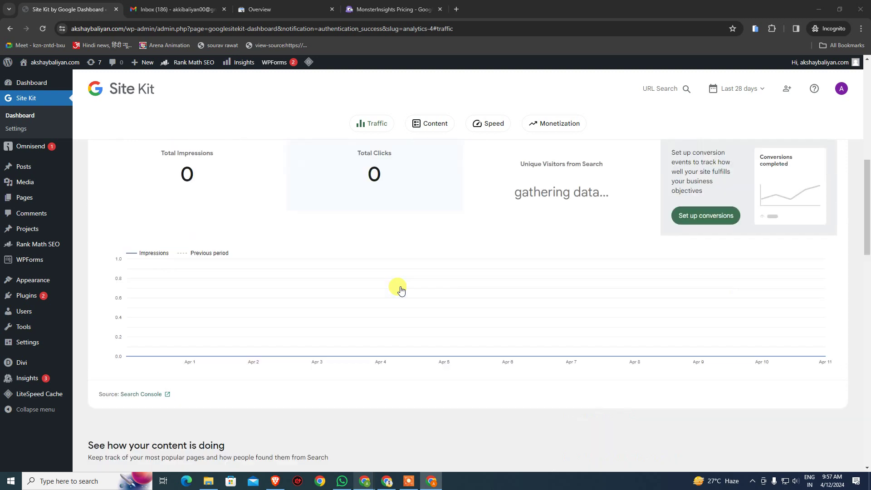
pyautogui.scroll(3, 414, 307)
pyautogui.scroll(-3, 362, 312)
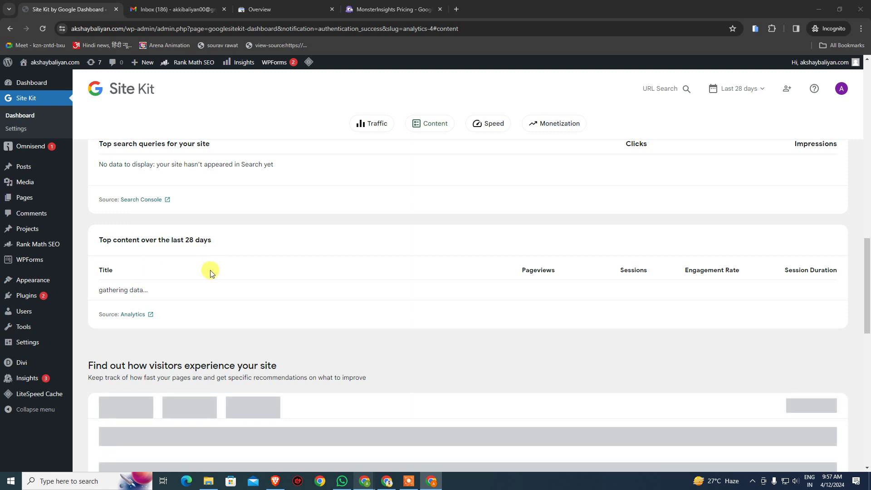
# Examine the content, speed and AdSense monetization sections of the Site Kit dashboard.
pyautogui.scroll(-2, 304, 273)
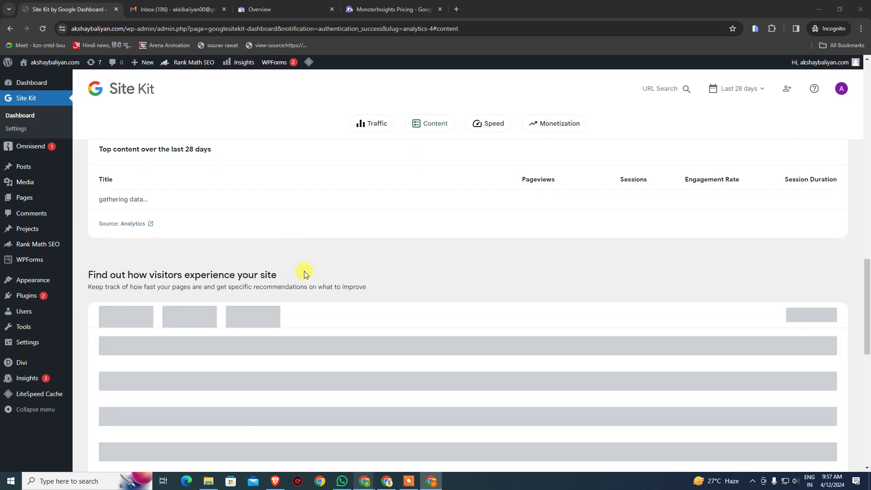
pyautogui.scroll(-5, 282, 267)
pyautogui.scroll(-5, 283, 267)
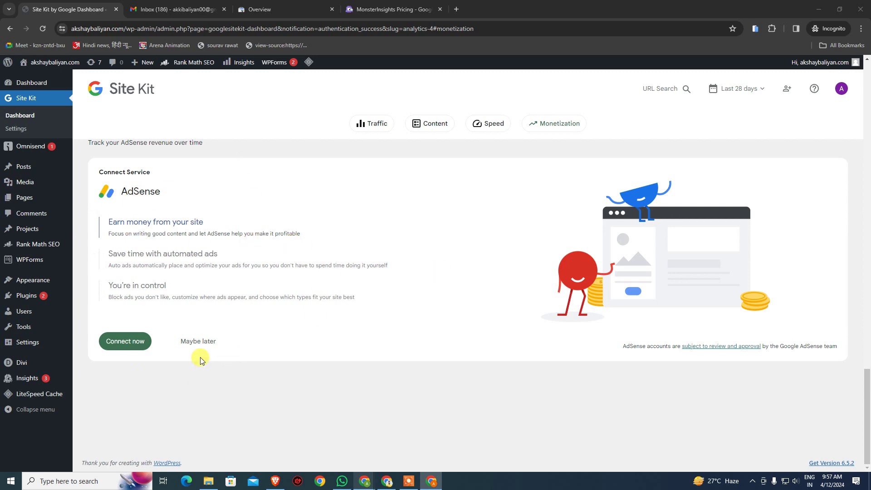
pyautogui.scroll(5, 312, 286)
pyautogui.scroll(4, 193, 280)
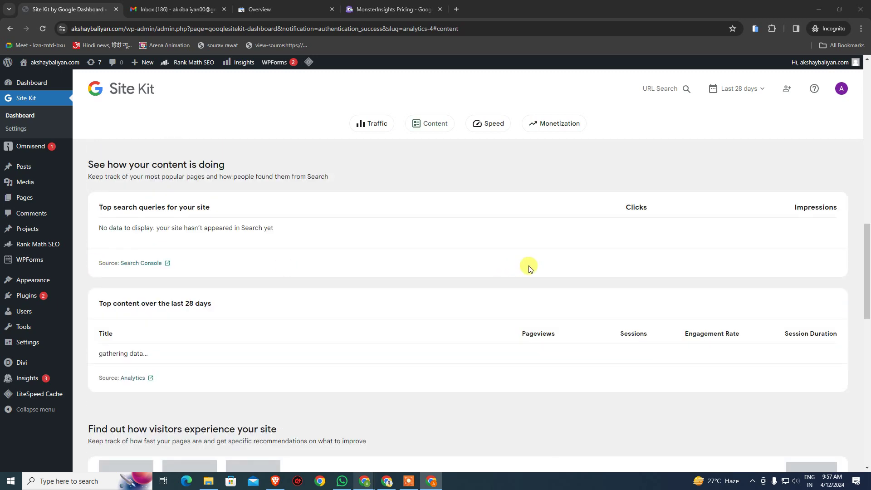
pyautogui.scroll(-9, 164, 384)
pyautogui.scroll(-2, 165, 385)
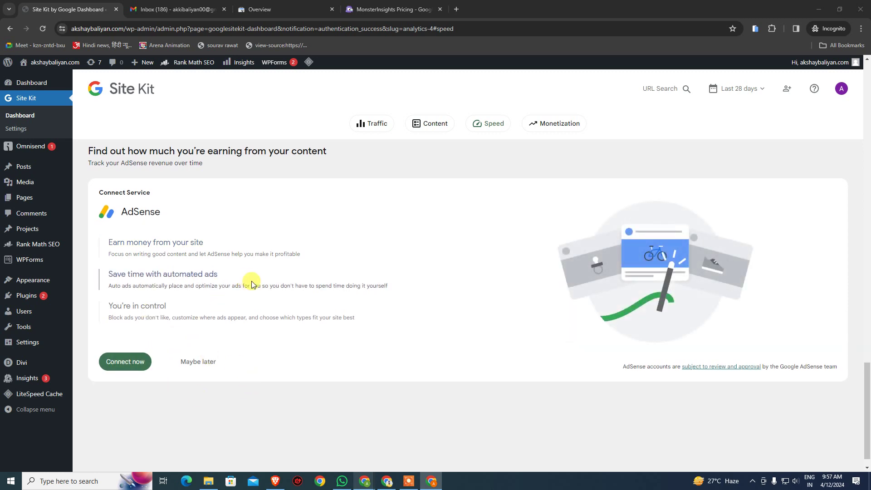
pyautogui.scroll(15, 230, 261)
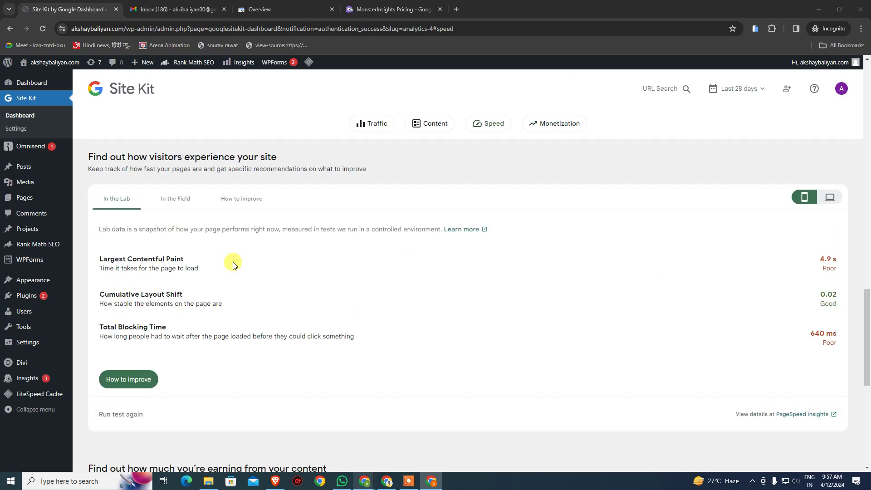
pyautogui.scroll(8, 268, 276)
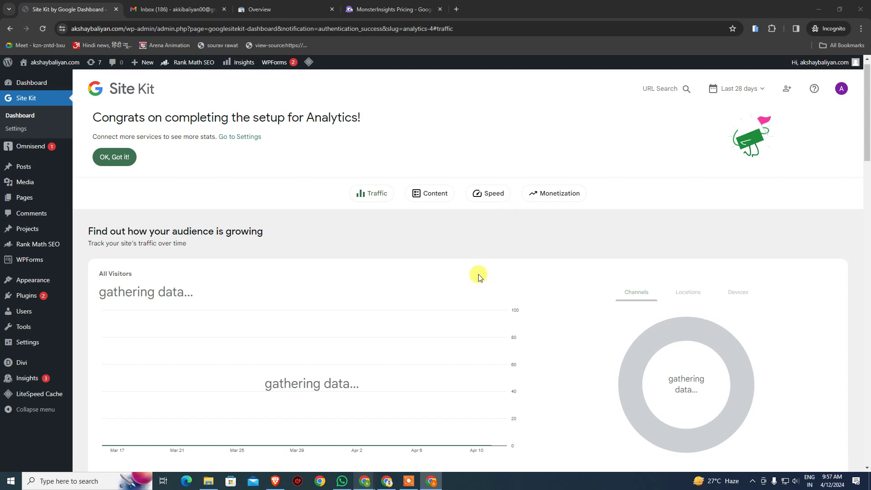
pyautogui.scroll(-10, 477, 275)
pyautogui.scroll(-15, 435, 355)
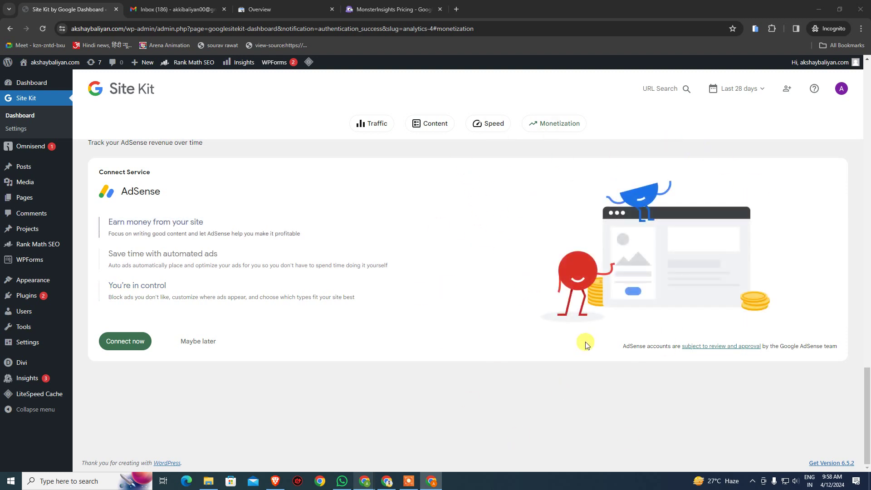
pyautogui.click(15, 126)
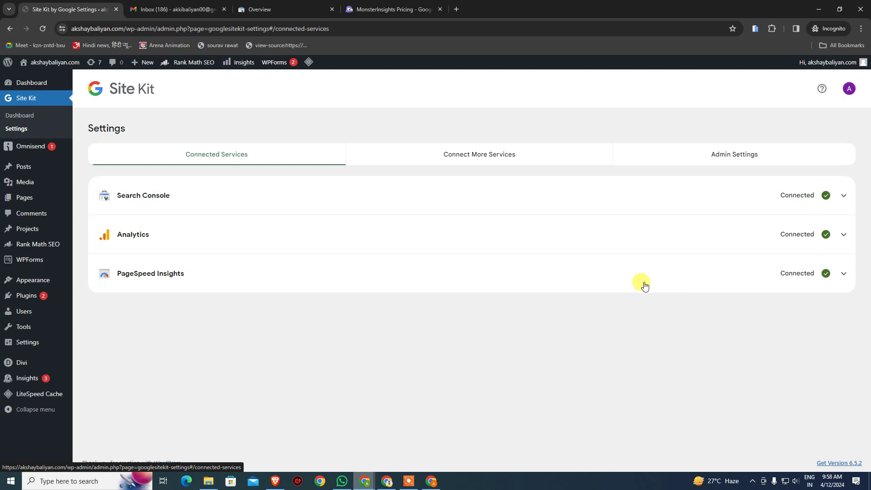
pyautogui.click(476, 156)
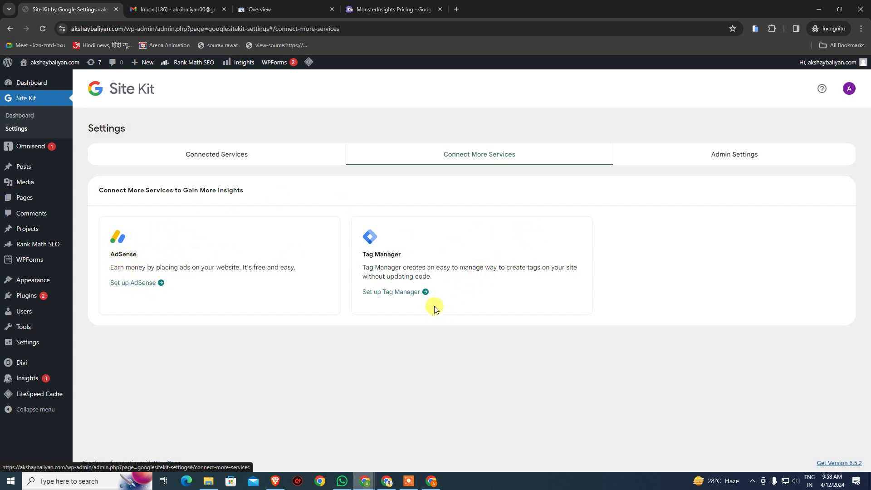
pyautogui.click(407, 295)
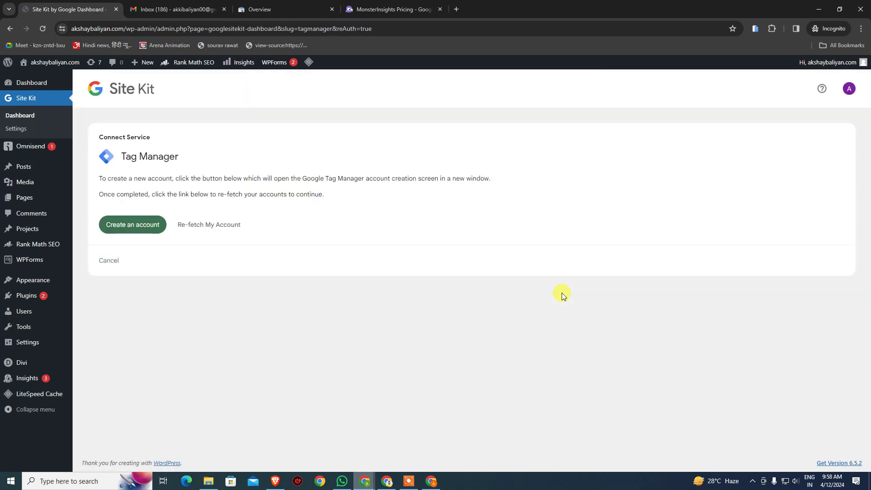
pyautogui.click(151, 227)
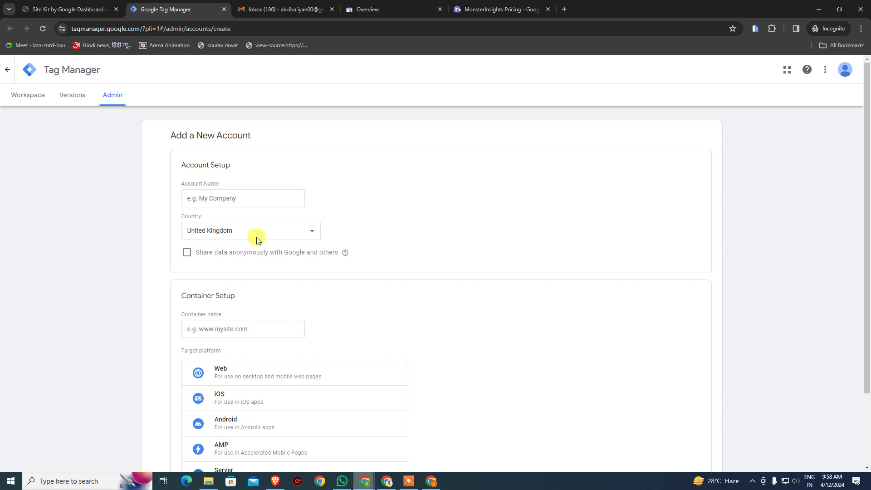
# Enter the site owner's name as the Tag Manager account name, set the country to India, and enable anonymous data sharing.
pyautogui.click(236, 199)
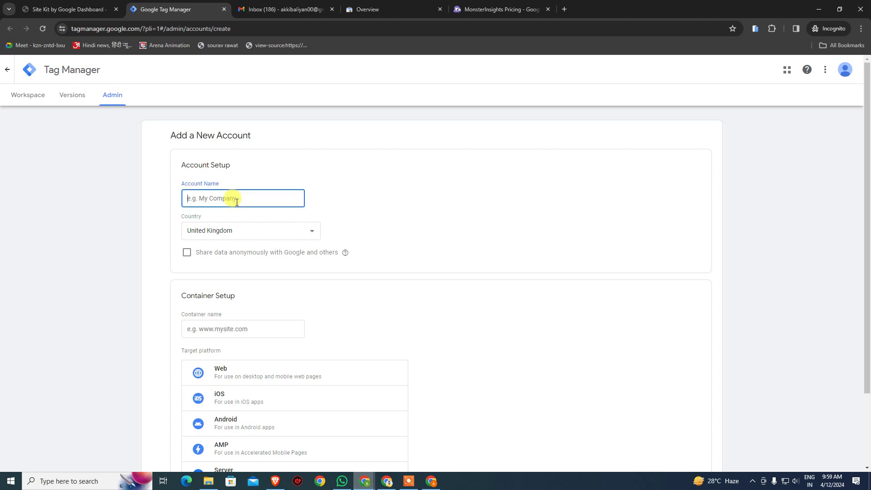
pyautogui.write('akshaybaliyan')
pyautogui.click(240, 231)
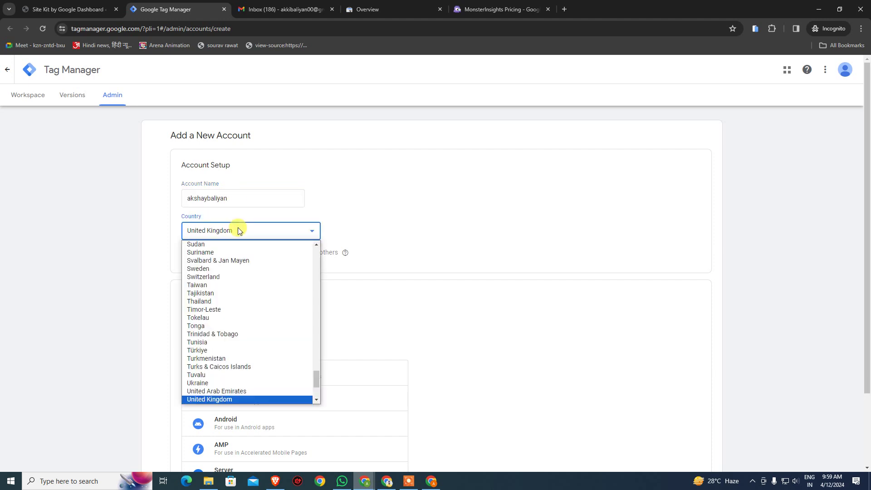
pyautogui.write('in')
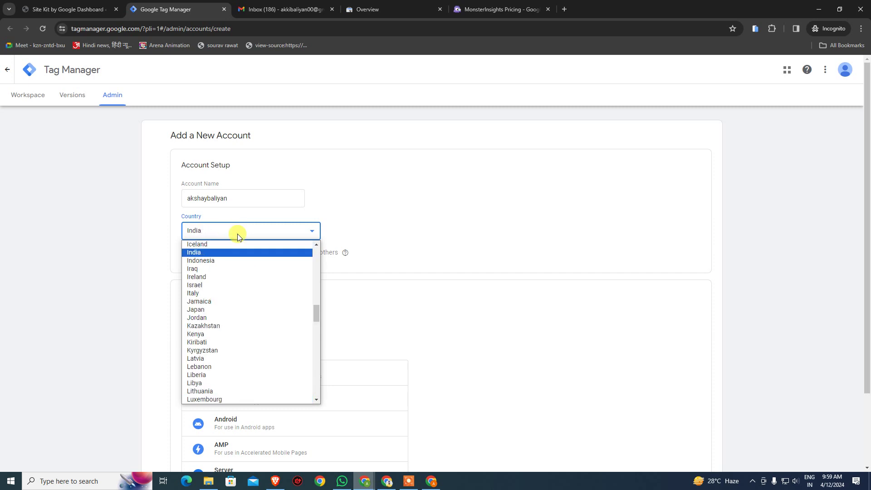
pyautogui.click(229, 250)
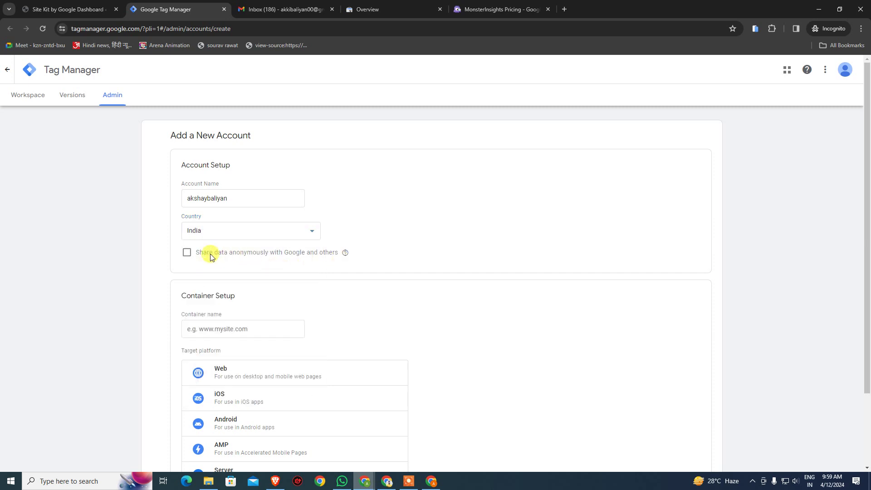
pyautogui.click(186, 253)
# Name the container after the site's .com domain, reusing the account name, and choose Web as the target platform.
pyautogui.scroll(-2, 272, 254)
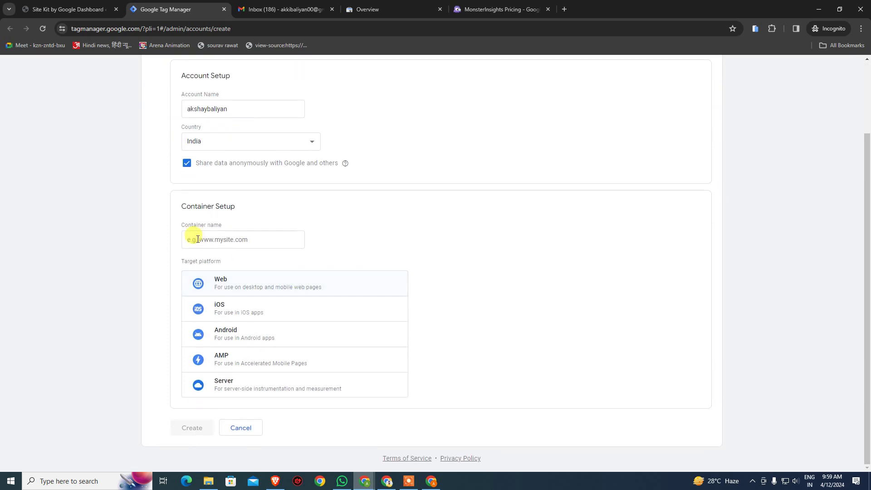
pyautogui.moveTo(235, 113); pyautogui.dragTo(159, 161)
pyautogui.hotkey('ctrl', 'c')
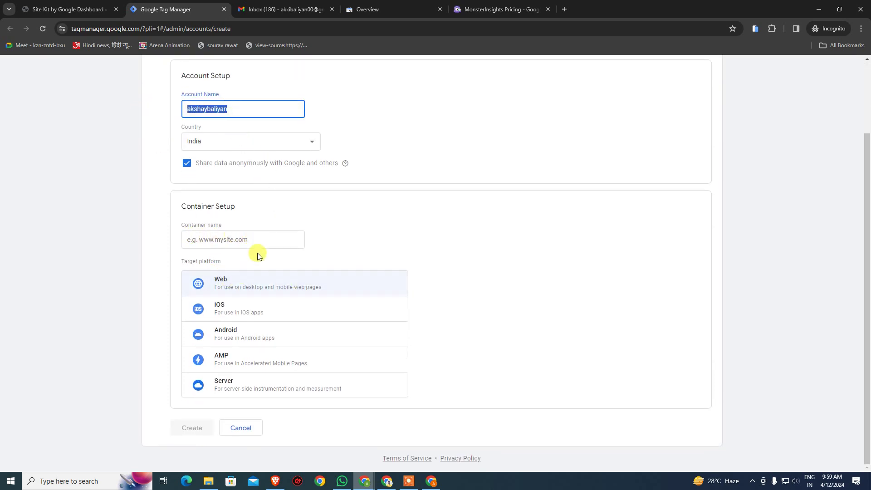
pyautogui.click(267, 239)
pyautogui.hotkey('ctrl', 'v')
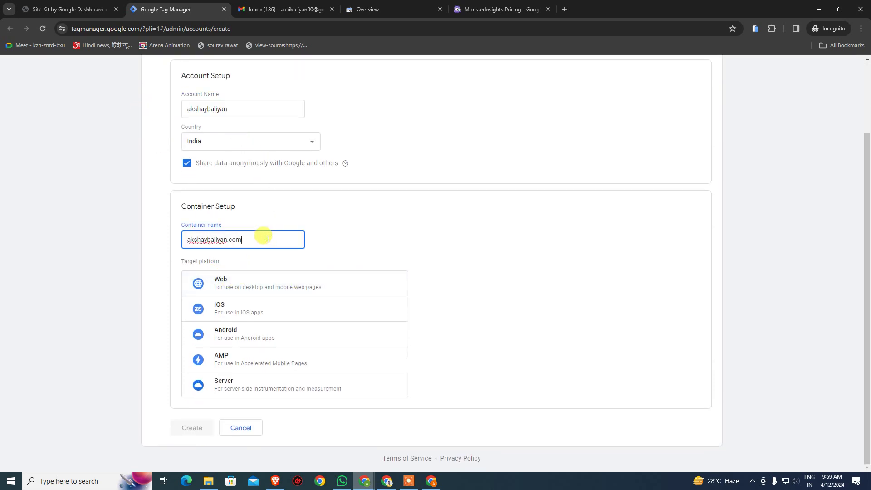
pyautogui.click(263, 290)
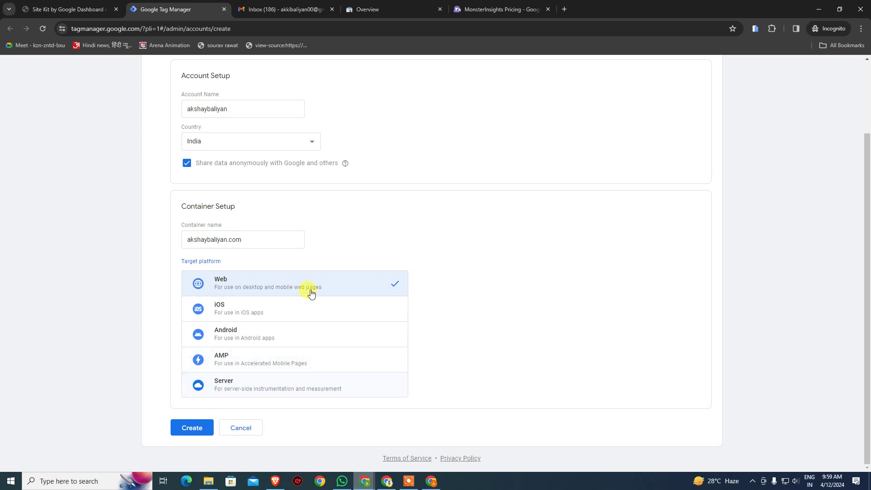
# Create the Tag Manager account, accepting the GDPR Data Processing Terms and the Terms of Service Agreement.
pyautogui.click(192, 428)
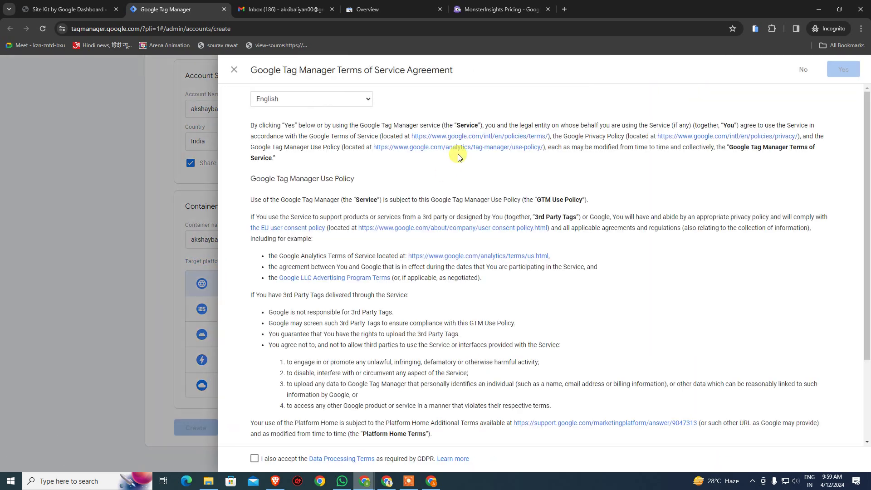
pyautogui.scroll(-3, 494, 212)
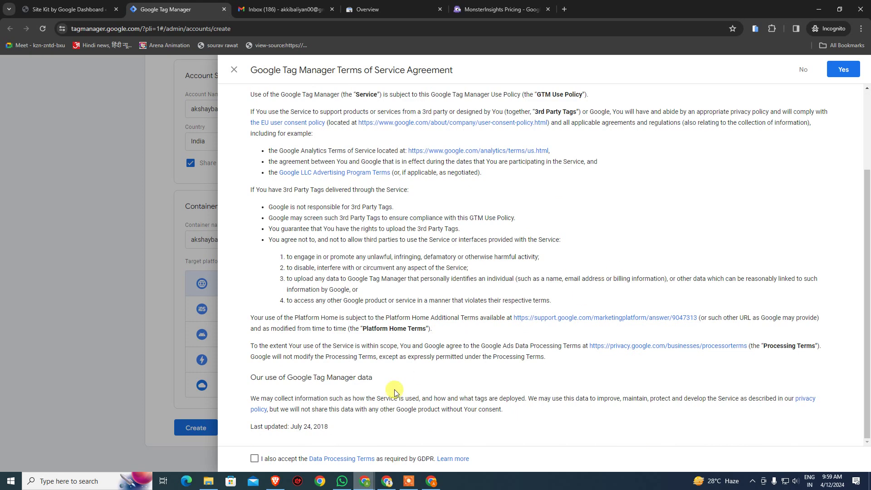
pyautogui.click(254, 458)
pyautogui.scroll(3, 739, 168)
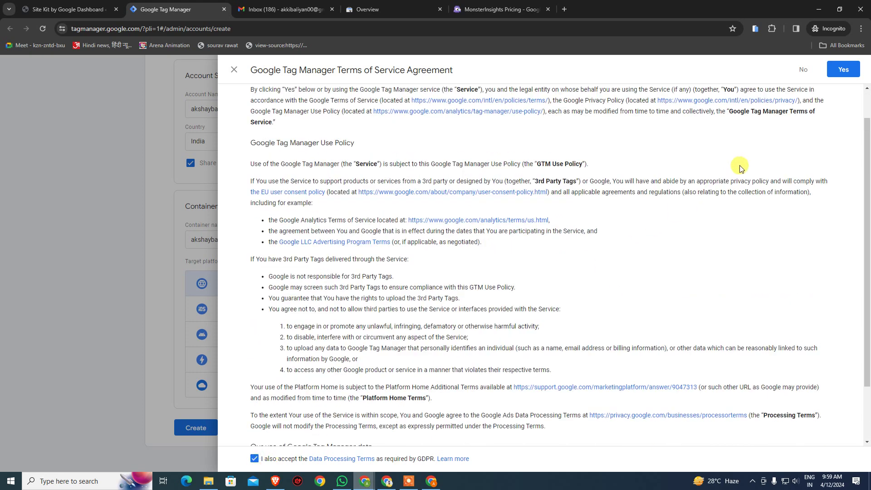
pyautogui.click(838, 73)
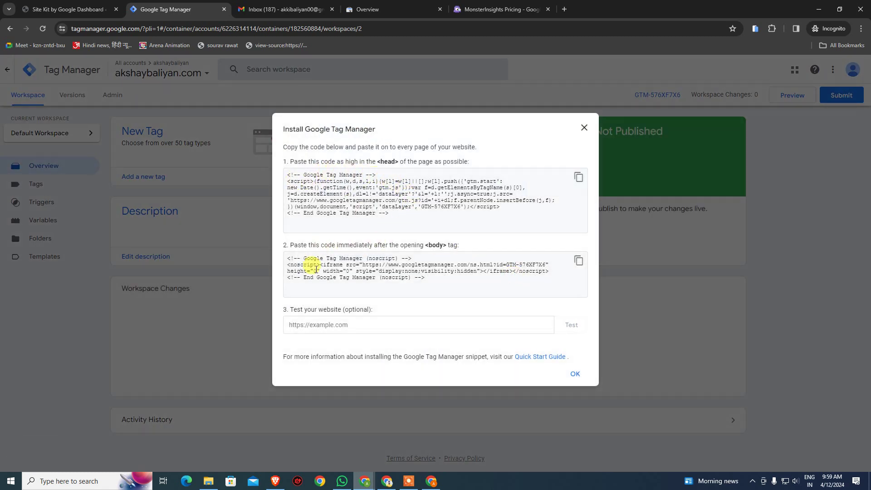
# Examine the Google Tag Manager installation snippets for the page's head and body.
pyautogui.moveTo(393, 213); pyautogui.dragTo(279, 177)
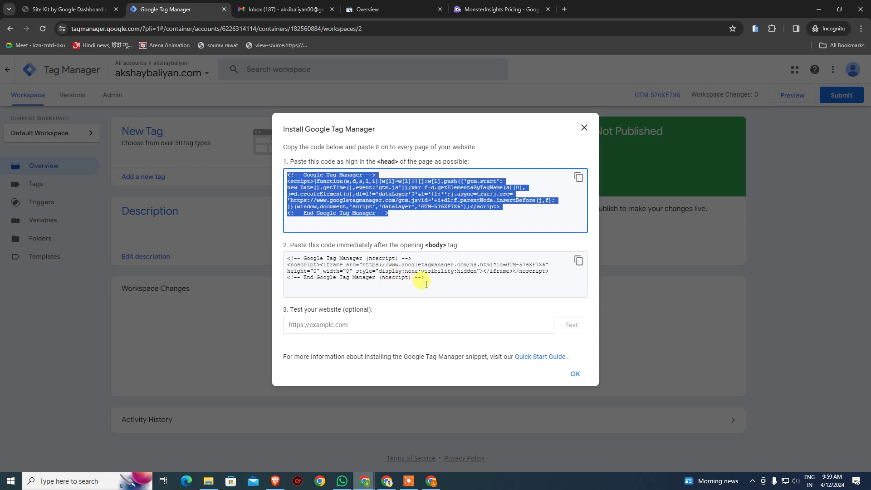
pyautogui.moveTo(424, 278); pyautogui.dragTo(268, 253)
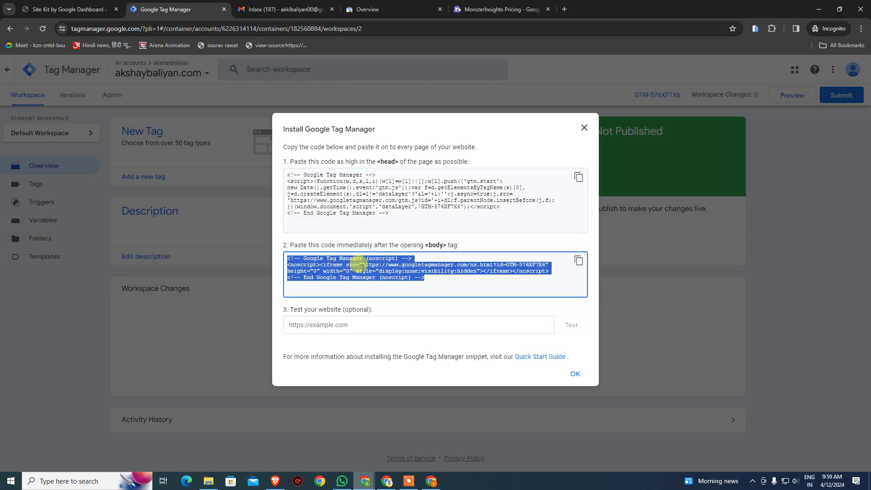
pyautogui.click(384, 282)
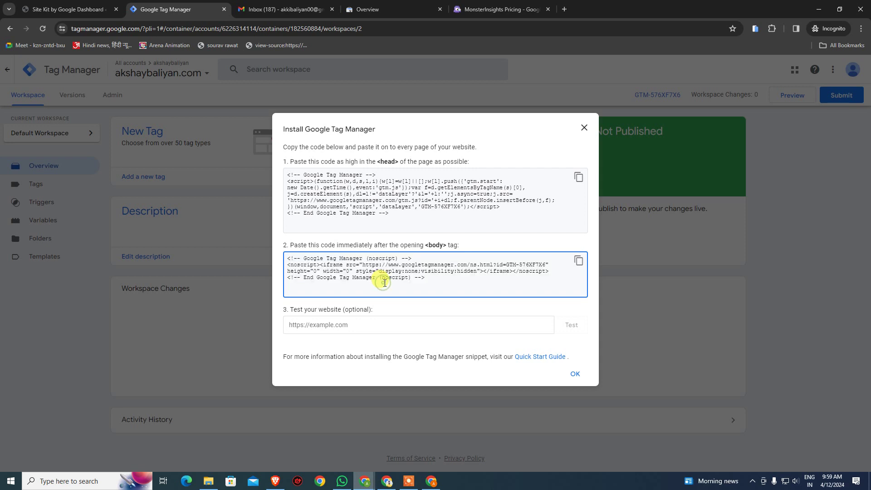
# Test the Tag Manager installation on the website, using the home page URL copied from the Site Kit page's address.
pyautogui.click(381, 326)
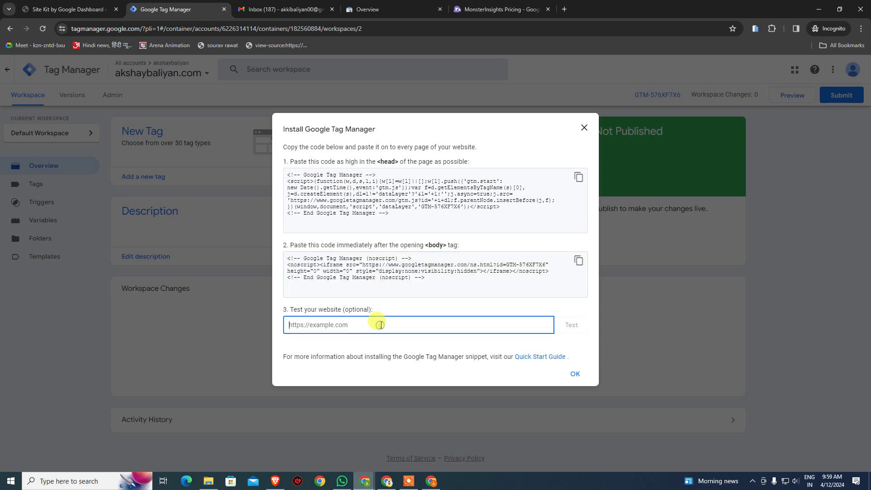
pyautogui.click(90, 15)
pyautogui.moveTo(121, 28); pyautogui.dragTo(70, 29)
pyautogui.hotkey('ctrl', 'c')
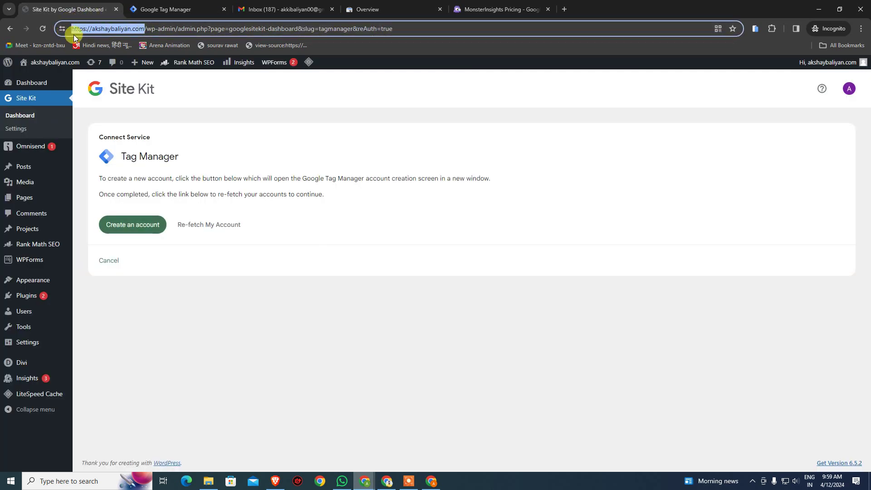
pyautogui.click(368, 8)
pyautogui.click(177, 9)
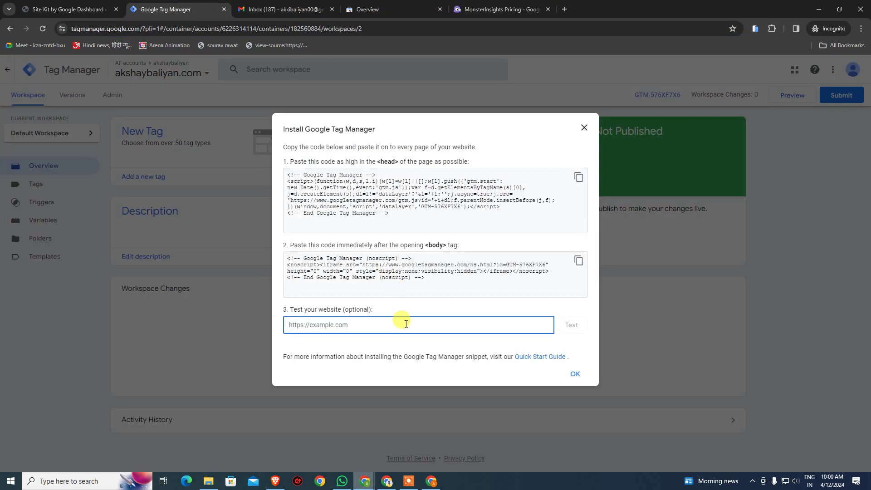
pyautogui.hotkey('ctrl', 'v')
pyautogui.click(572, 324)
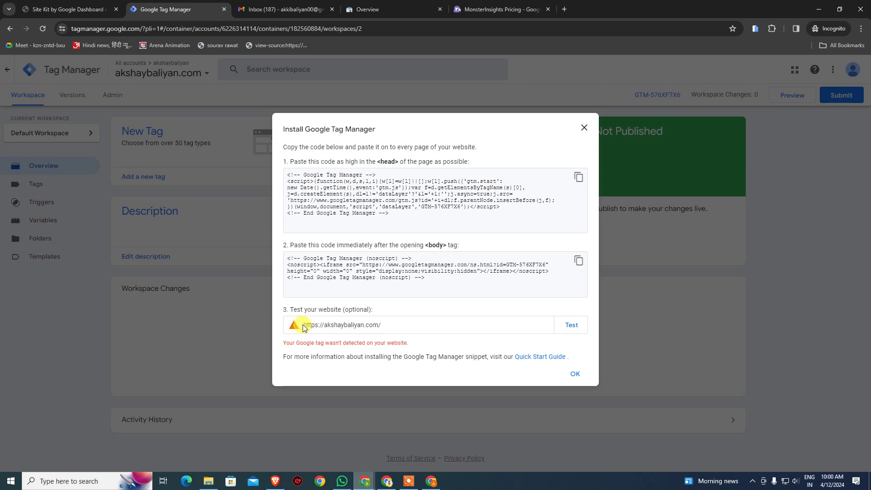
# Re-fetch the Tag Manager account in Site Kit and complete the setup with the newly created account and container.
pyautogui.click(35, 7)
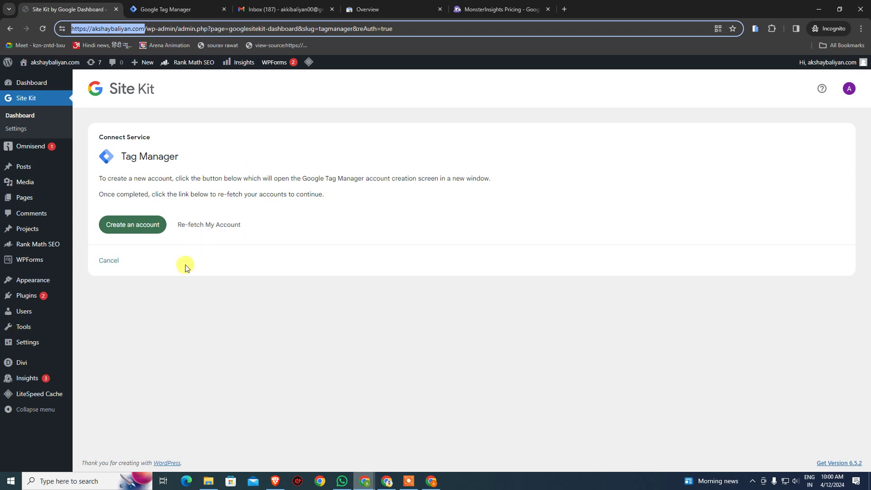
pyautogui.click(224, 231)
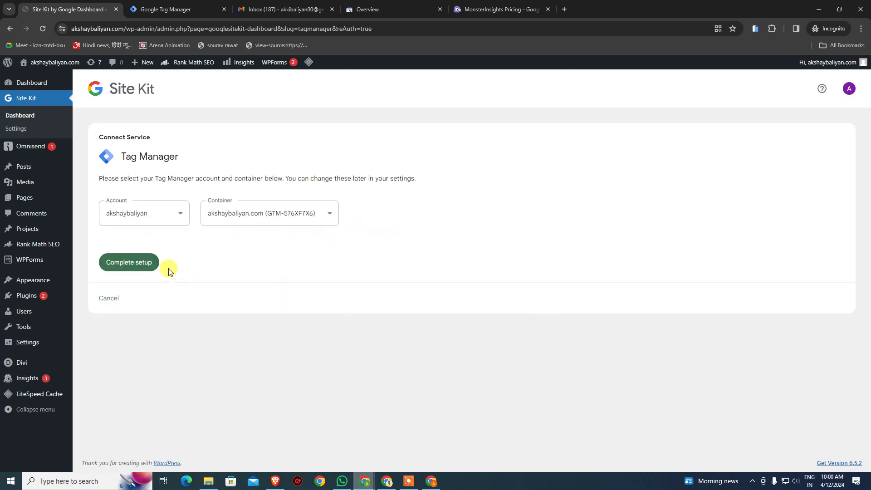
pyautogui.click(136, 265)
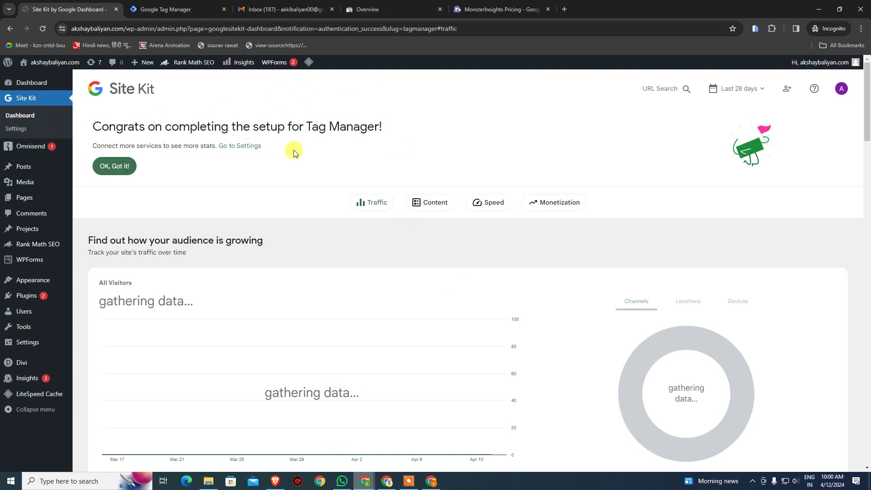
# Rerun the website test in Tag Manager's installation dialog after completing the Site Kit setup.
pyautogui.click(184, 9)
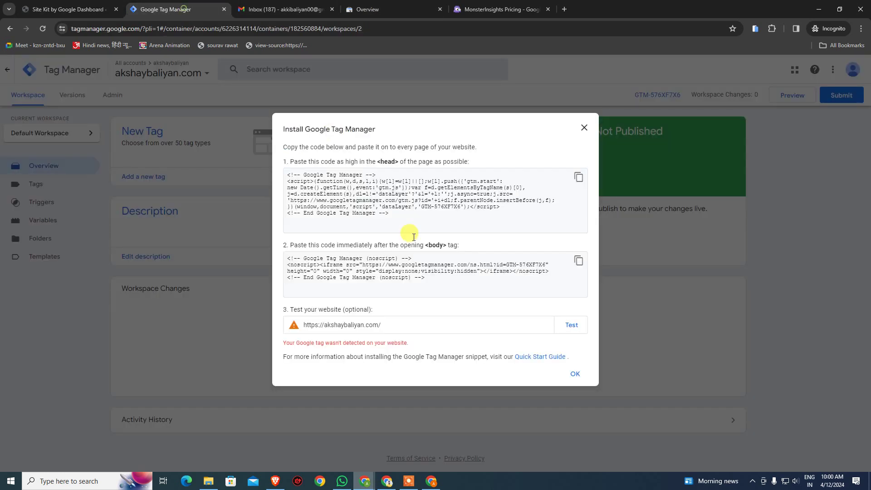
pyautogui.click(580, 333)
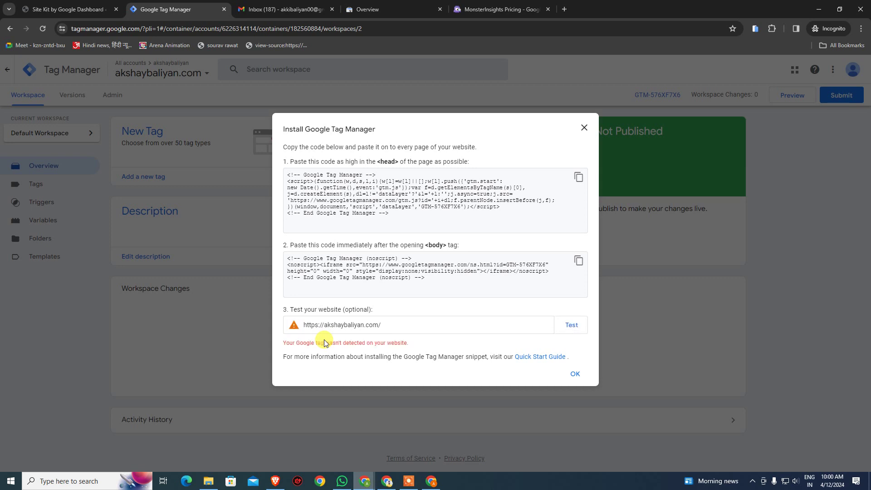
# Dismiss Site Kit's Tag Manager setup notice and check the connected services in its settings.
pyautogui.click(68, 8)
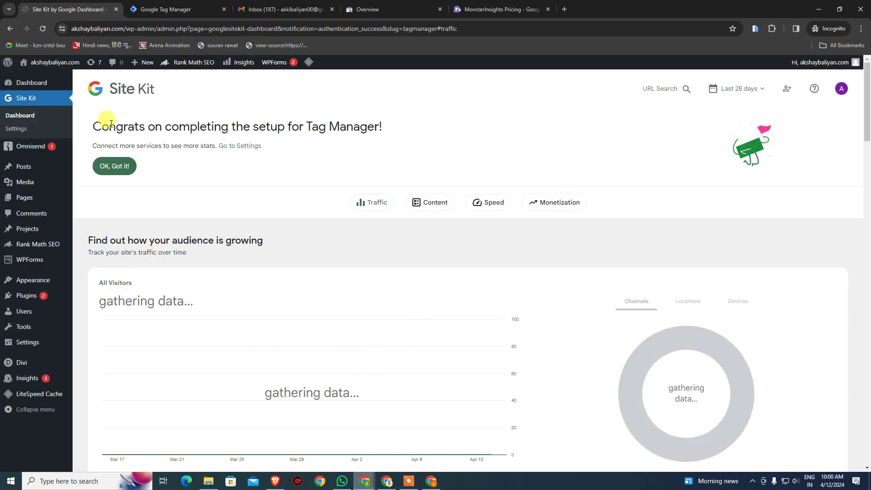
pyautogui.click(115, 166)
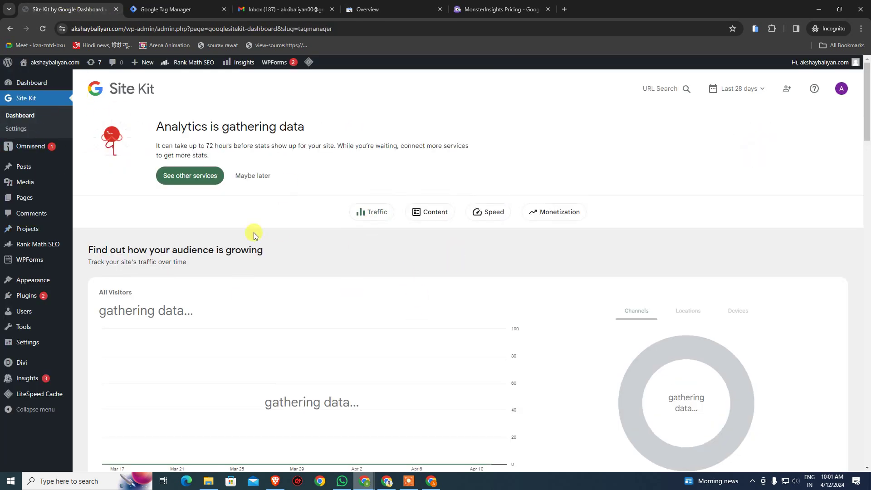
pyautogui.click(19, 129)
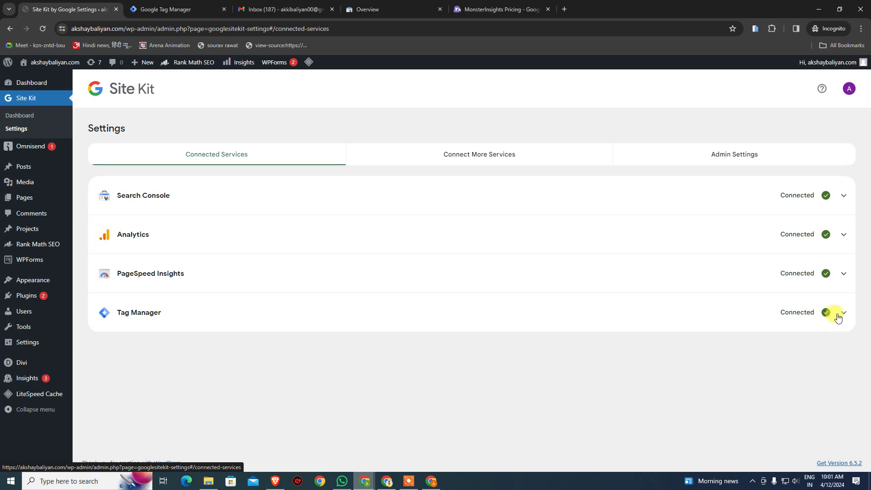
# Open the live site's home page source in a new tab and search it for "tag" and "google tag".
pyautogui.moveTo(40, 64)
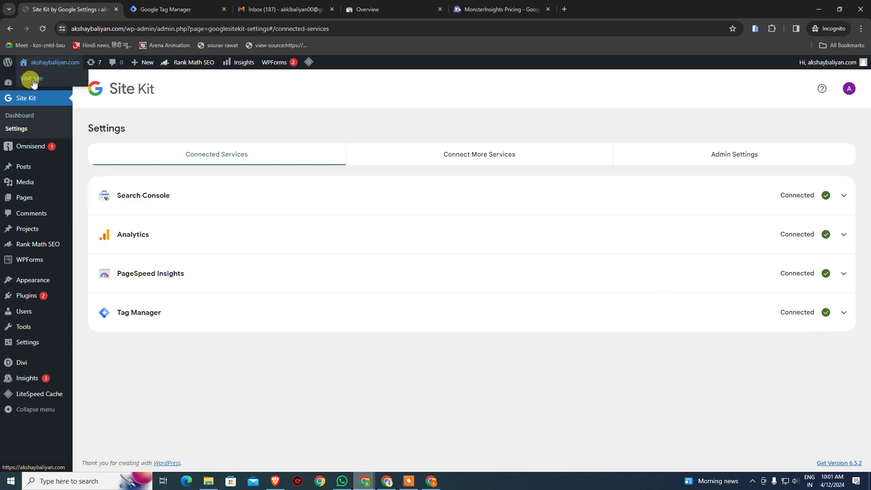
pyautogui.click(32, 79)
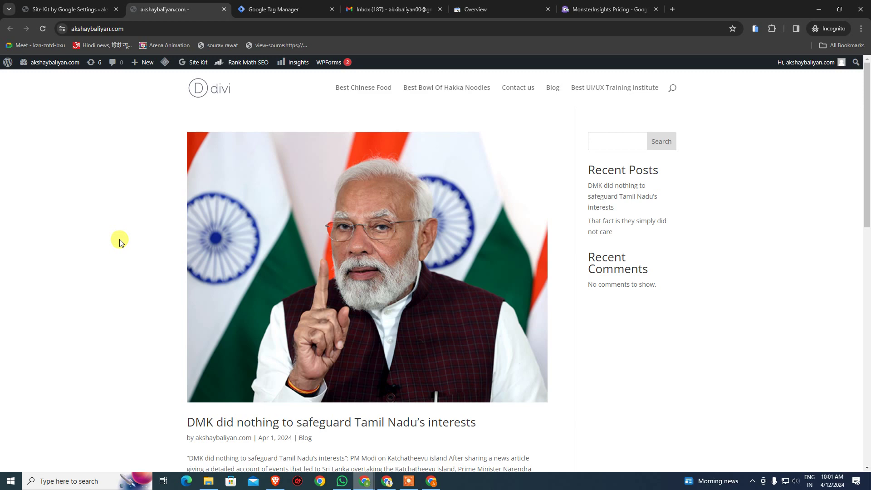
pyautogui.hotkey('ctrl', 'u')
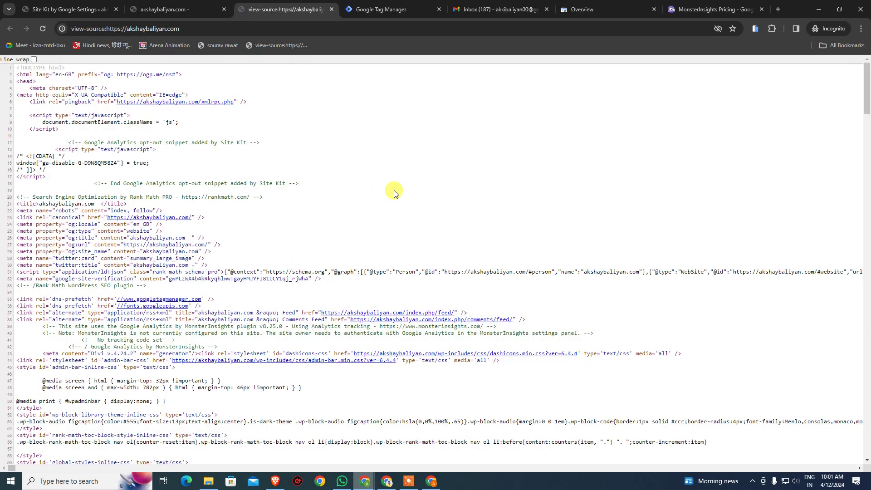
pyautogui.hotkey('ctrl', 'f')
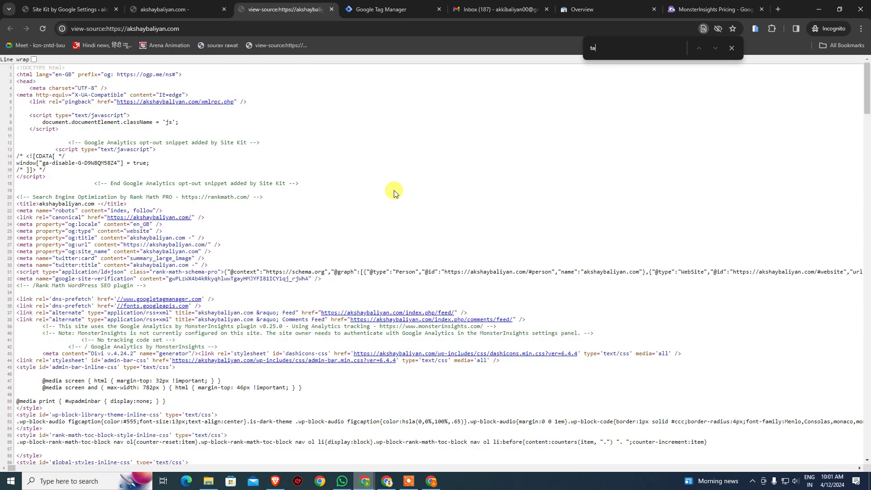
pyautogui.write('tag')
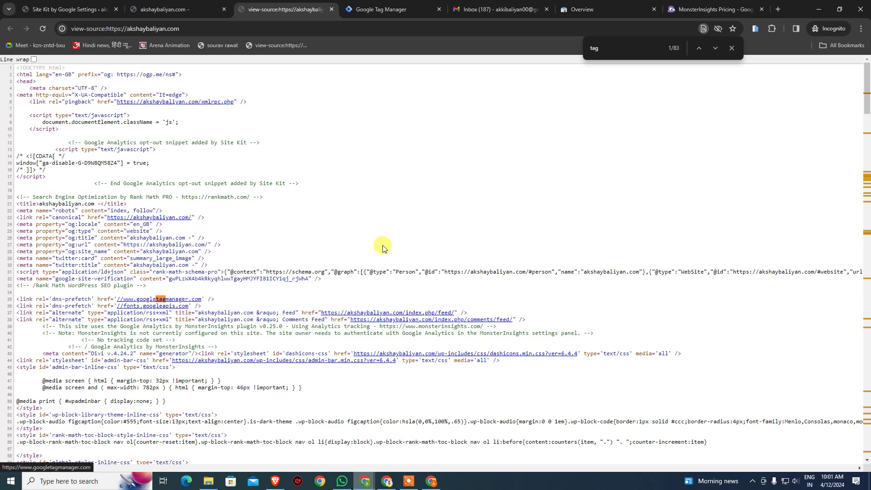
pyautogui.press('Return')
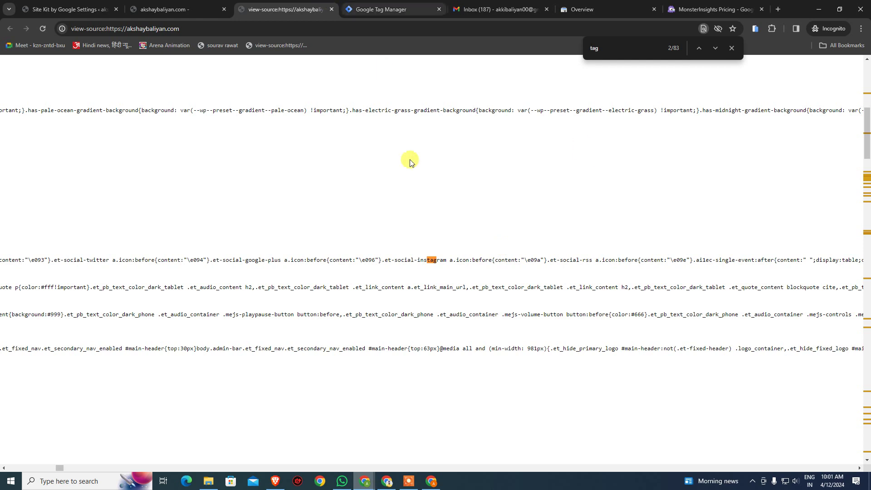
pyautogui.click(614, 50)
pyautogui.press('BackSpace')
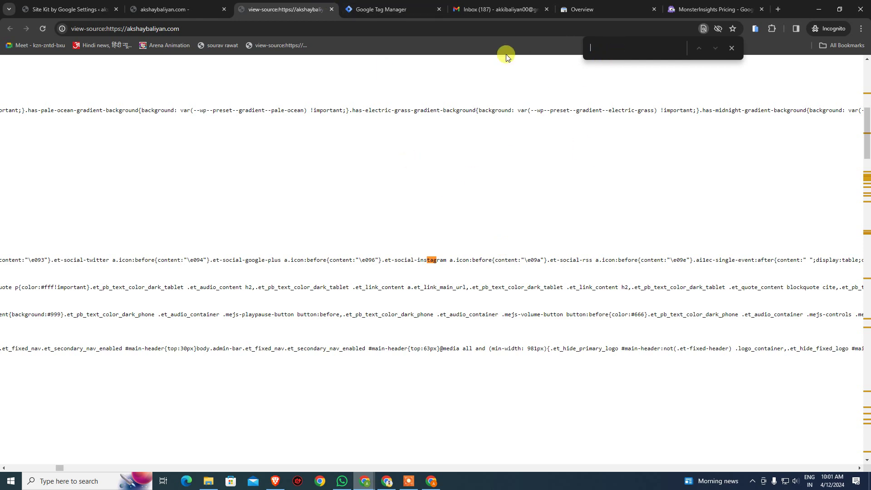
pyautogui.write('google tag')
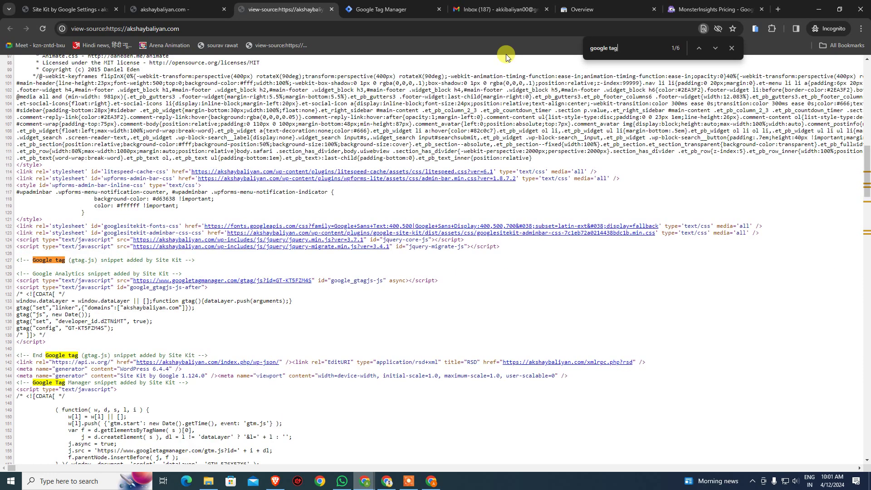
# Examine the Google tag and Tag Manager snippets added by Site Kit in the page source's head and body.
pyautogui.moveTo(136, 260); pyautogui.dragTo(195, 261)
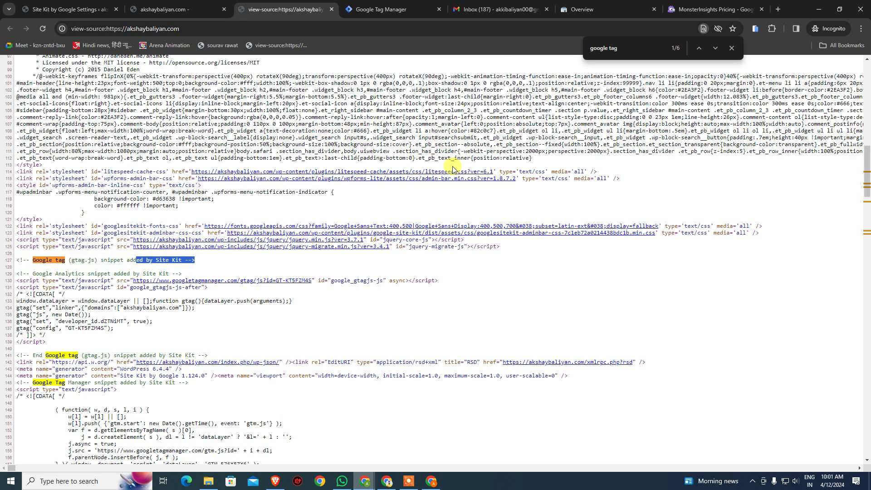
pyautogui.click(715, 48)
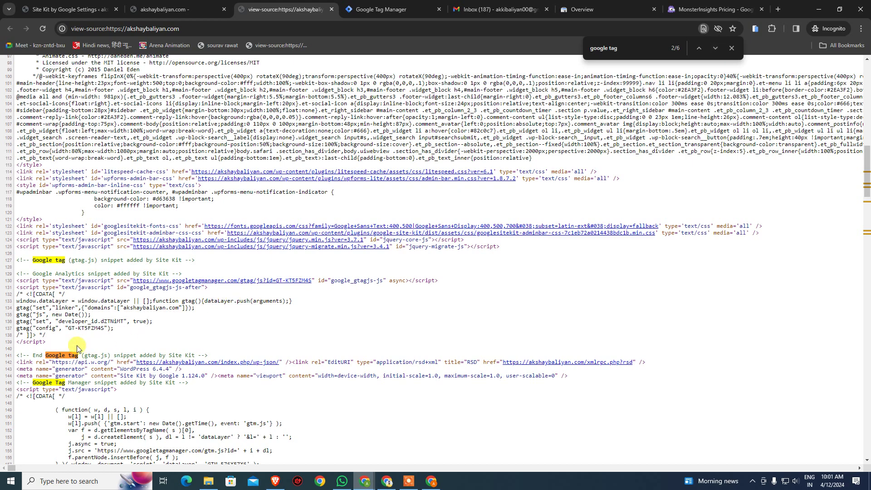
pyautogui.scroll(-2, 31, 317)
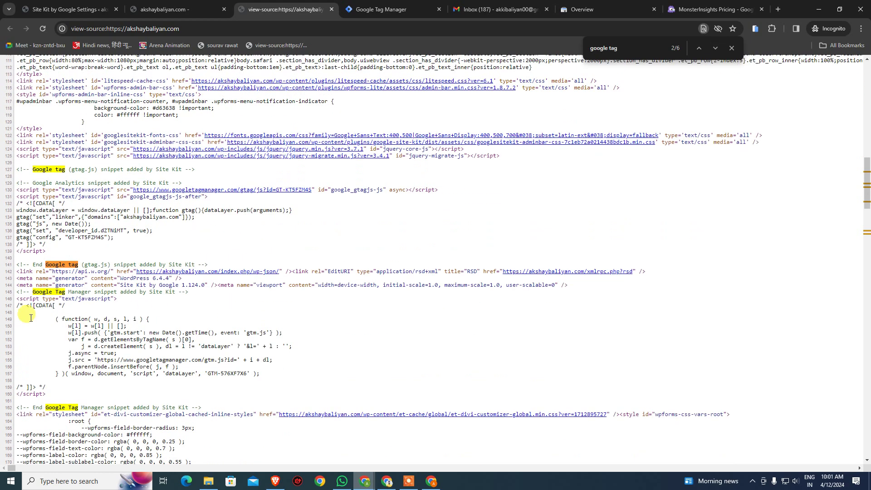
pyautogui.scroll(-2, 172, 290)
pyautogui.moveTo(82, 249); pyautogui.dragTo(168, 276)
pyautogui.scroll(-2, 209, 321)
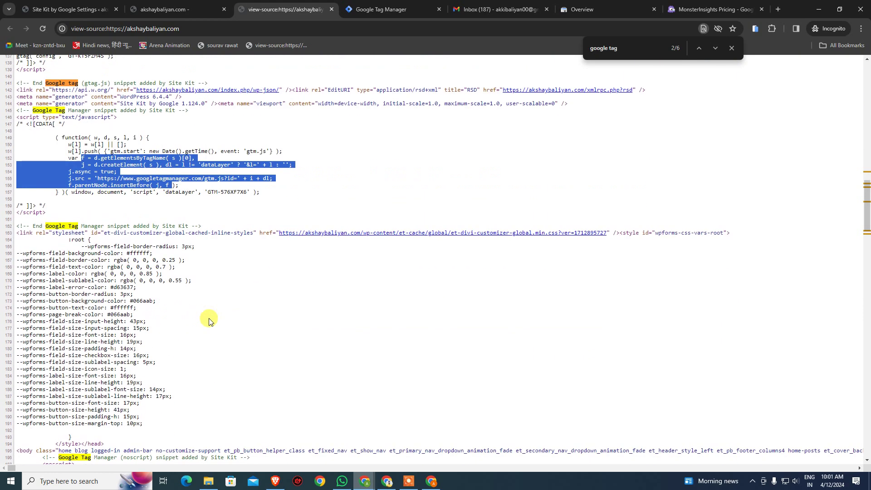
pyautogui.scroll(-4, 174, 244)
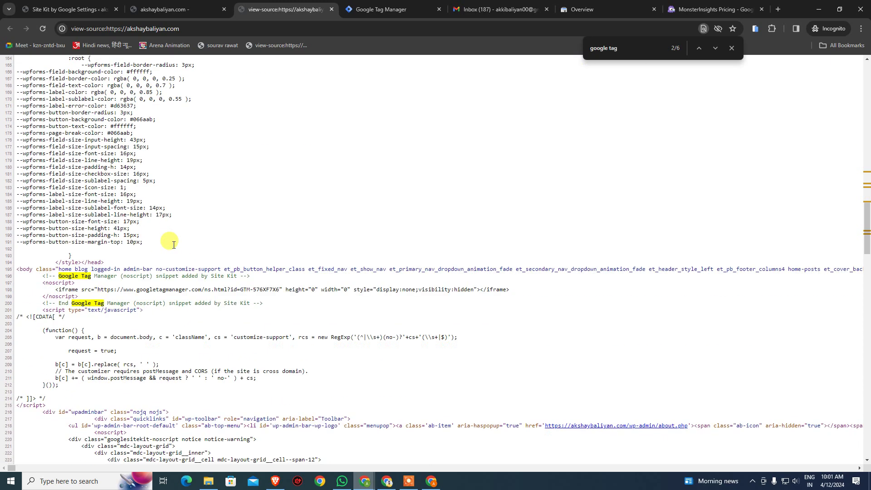
pyautogui.moveTo(42, 276); pyautogui.dragTo(285, 310)
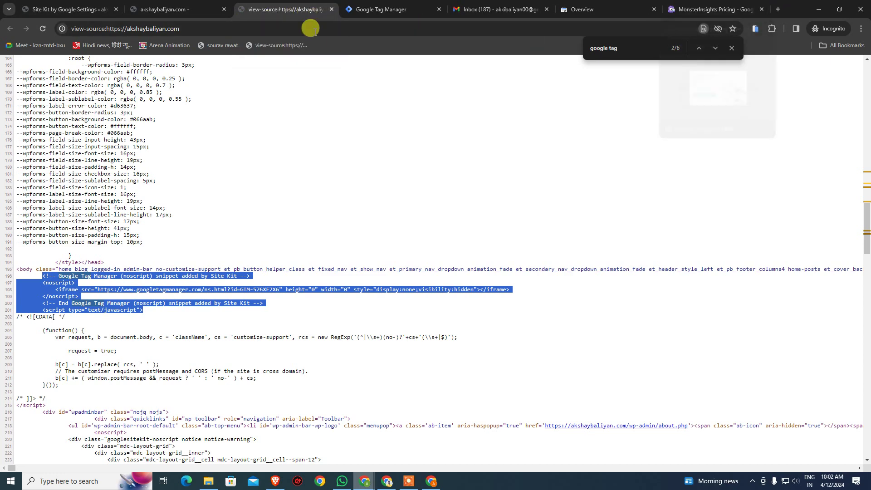
# Close the page source, test the website again in Tag Manager, and dismiss the installation dialog.
pyautogui.click(45, 9)
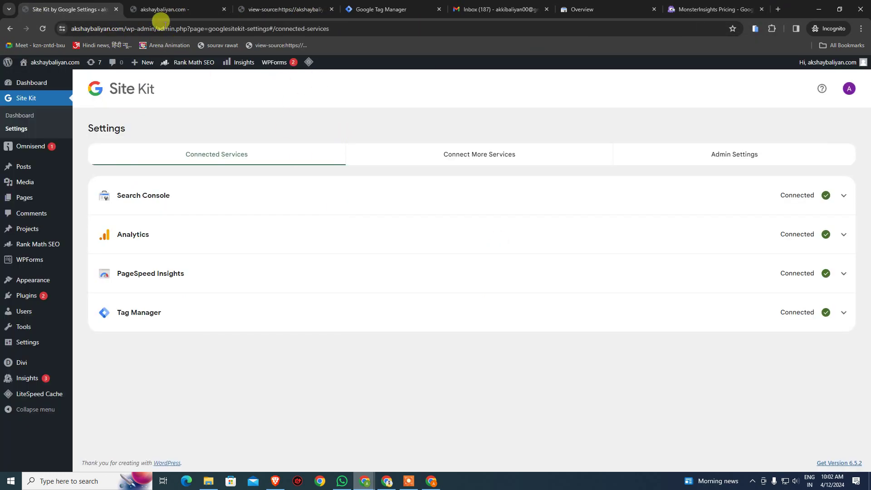
pyautogui.click(164, 10)
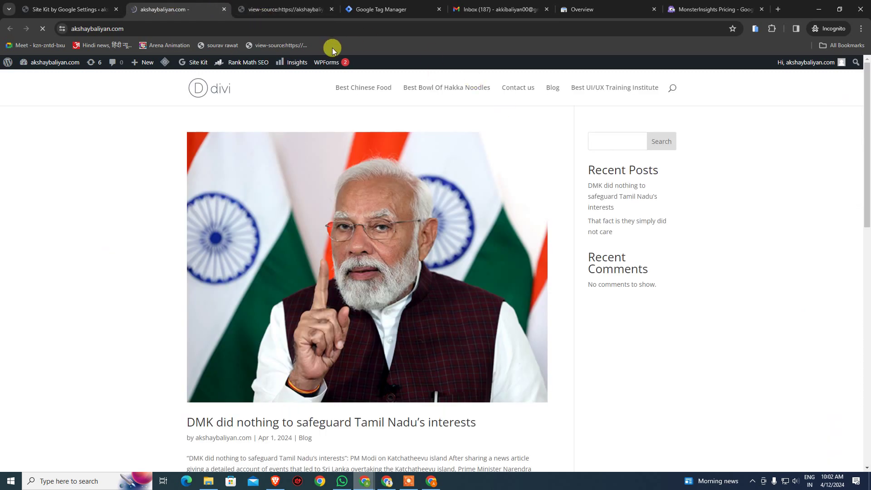
pyautogui.click(309, 8)
pyautogui.hotkey('ctrl', 'w')
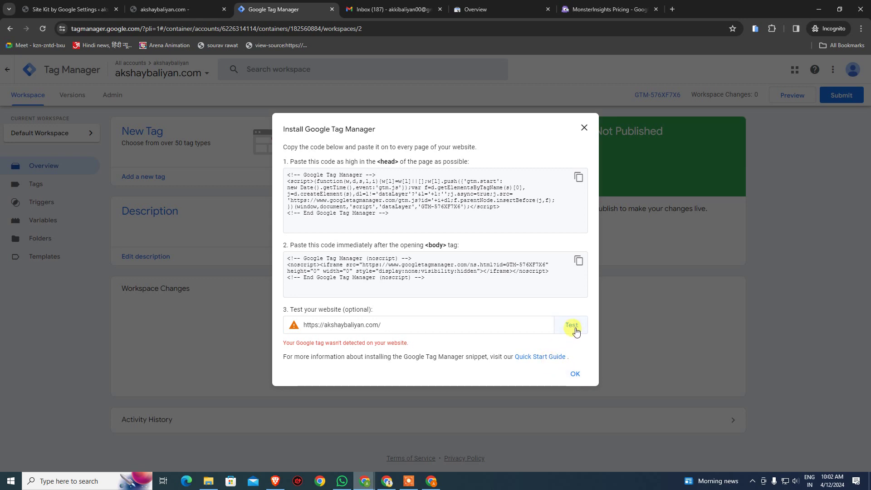
pyautogui.click(573, 327)
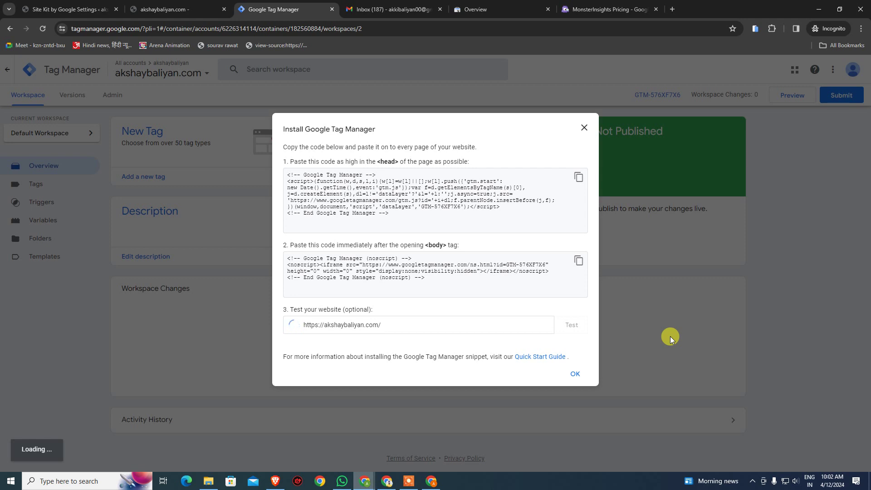
pyautogui.click(575, 374)
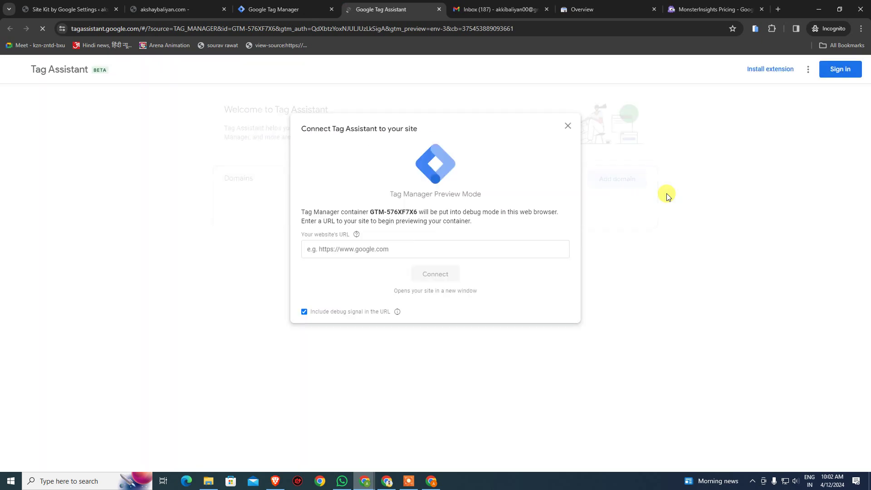
# Preview the container by connecting Tag Assistant to the site's home page URL, finish the debug session, and close Tag Assistant.
pyautogui.click(383, 252)
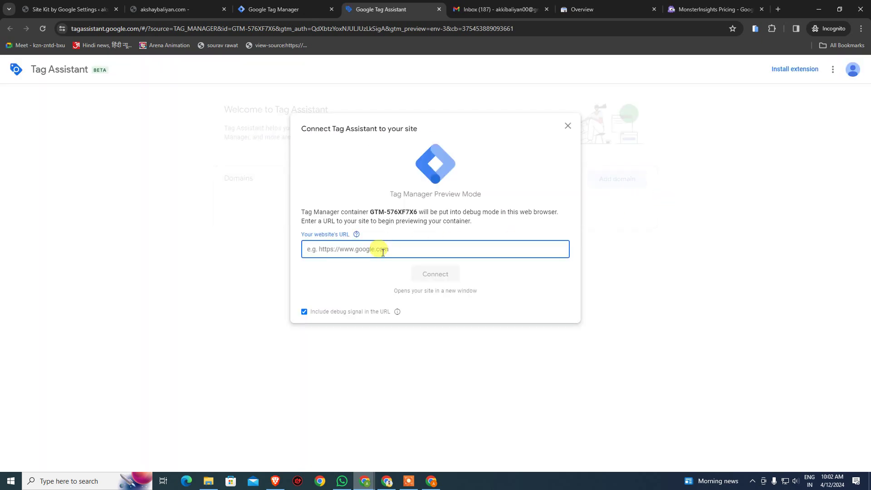
pyautogui.write('https://akshaybaliyan.com/')
pyautogui.click(421, 276)
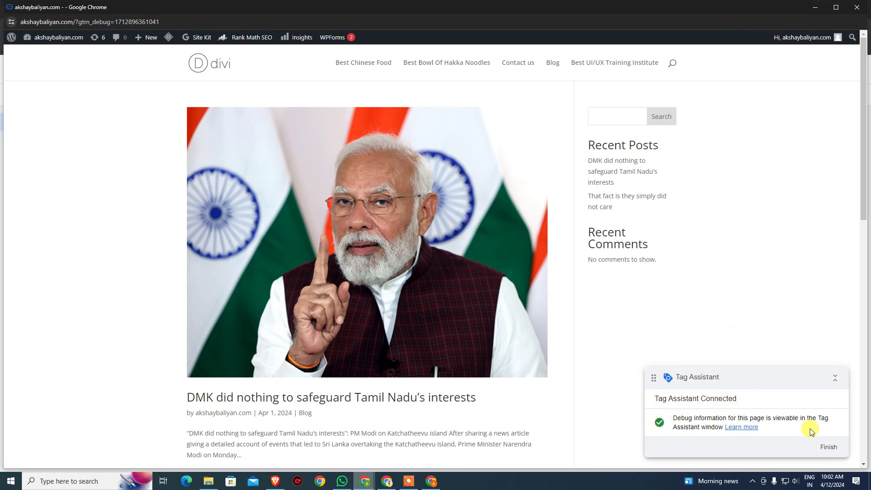
pyautogui.click(830, 447)
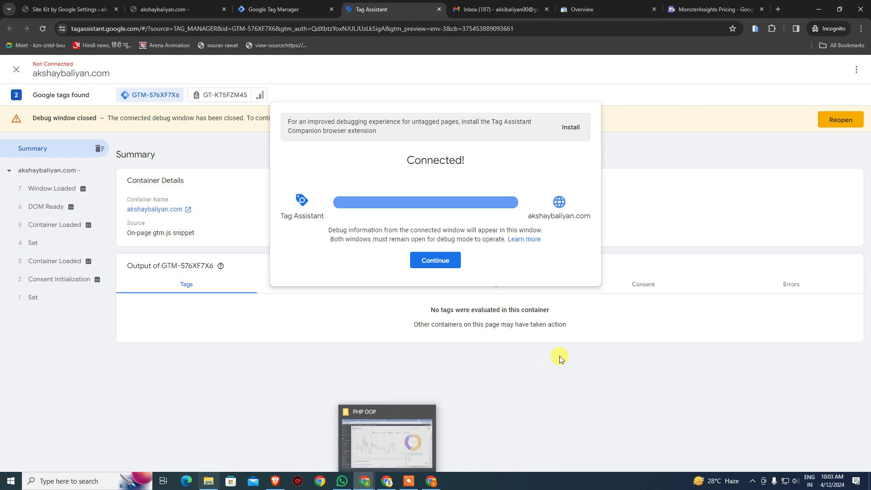
pyautogui.middleClick(390, 10)
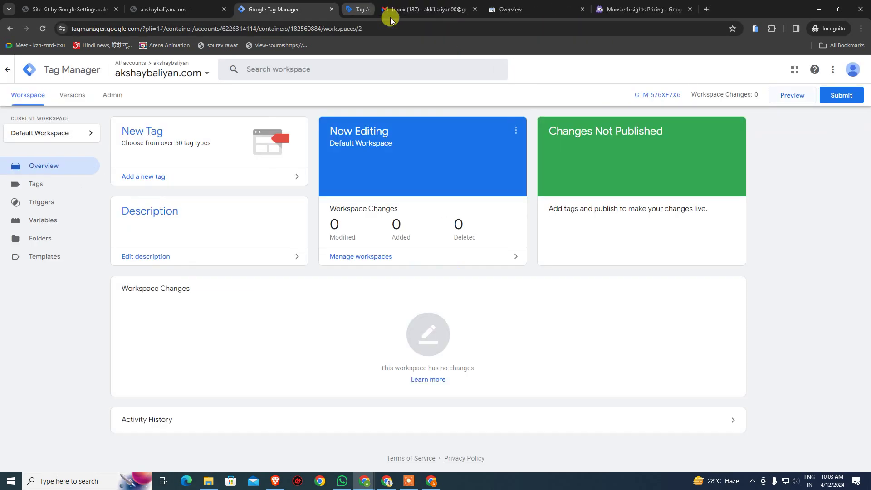
# Close Tag Manager, return to the Site Kit settings, and check which additional services can be connected.
pyautogui.middleClick(286, 9)
pyautogui.click(171, 10)
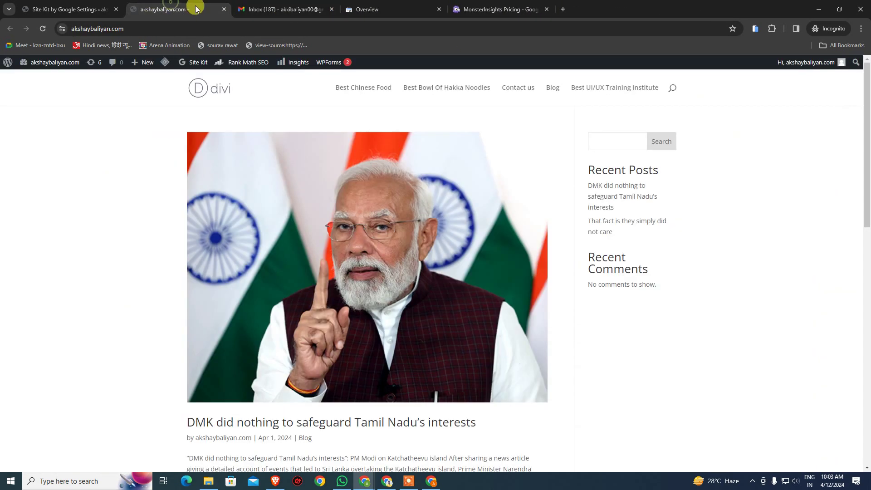
pyautogui.click(77, 9)
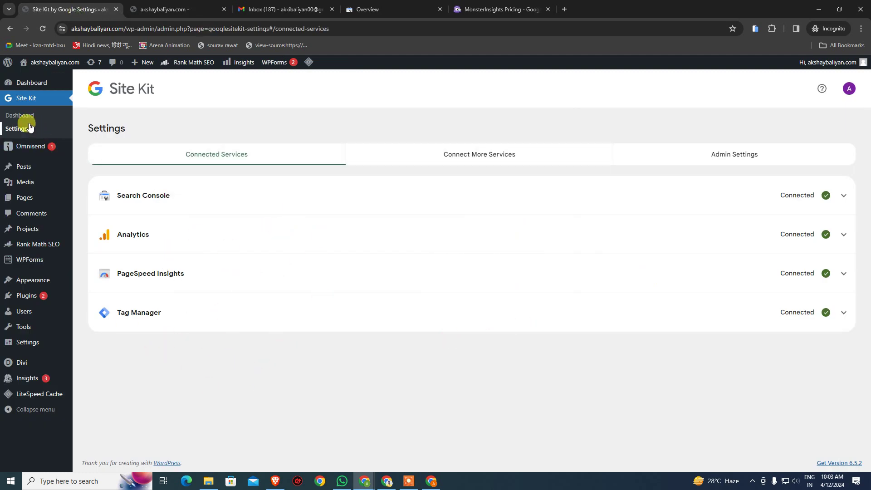
pyautogui.click(488, 162)
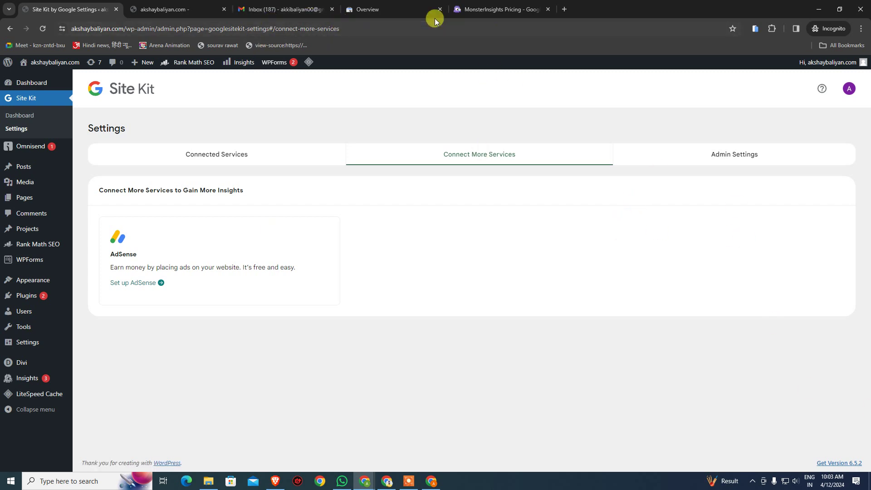
# Close the MonsterInsights pricing page and review the performance, indexing, experience and enhancements sections of the Search Console overview.
pyautogui.click(498, 11)
pyautogui.hotkey('ctrl', 'w')
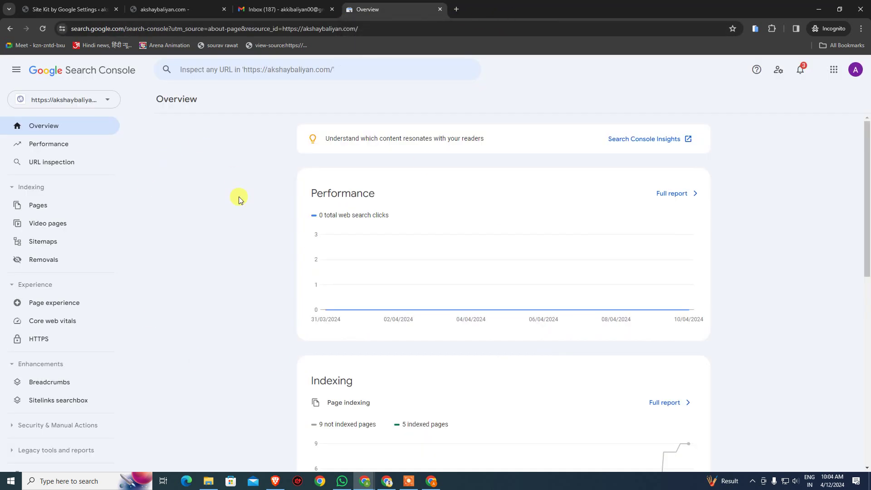
pyautogui.scroll(-5, 238, 183)
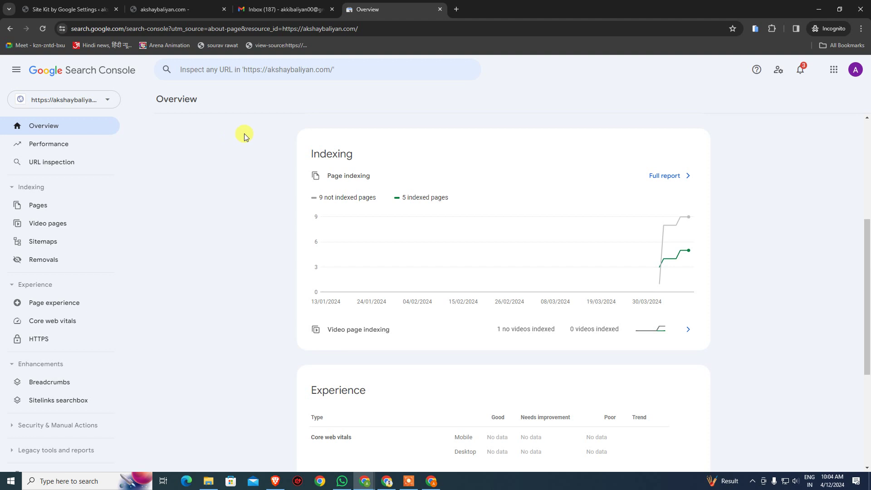
pyautogui.scroll(-3, 210, 202)
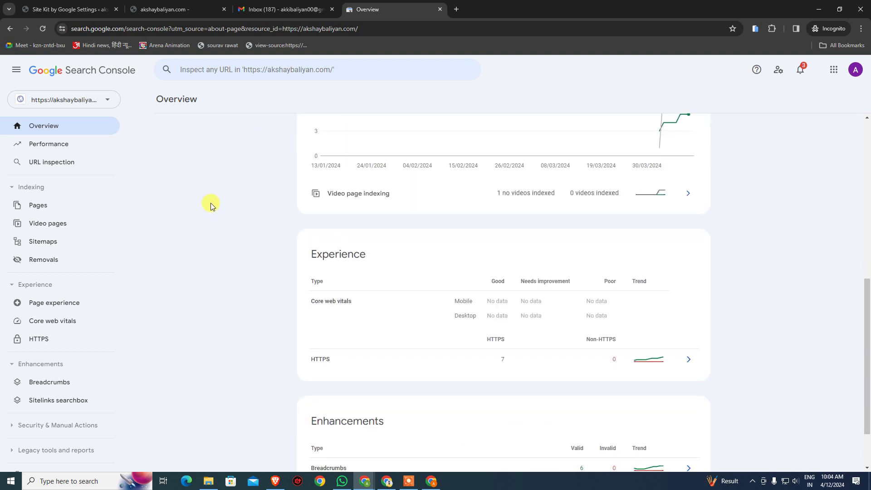
pyautogui.scroll(8, 211, 203)
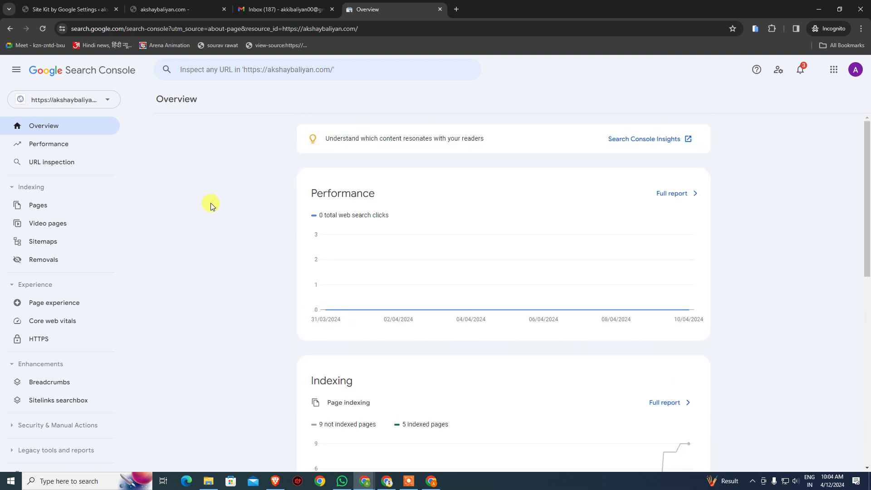
pyautogui.click(75, 127)
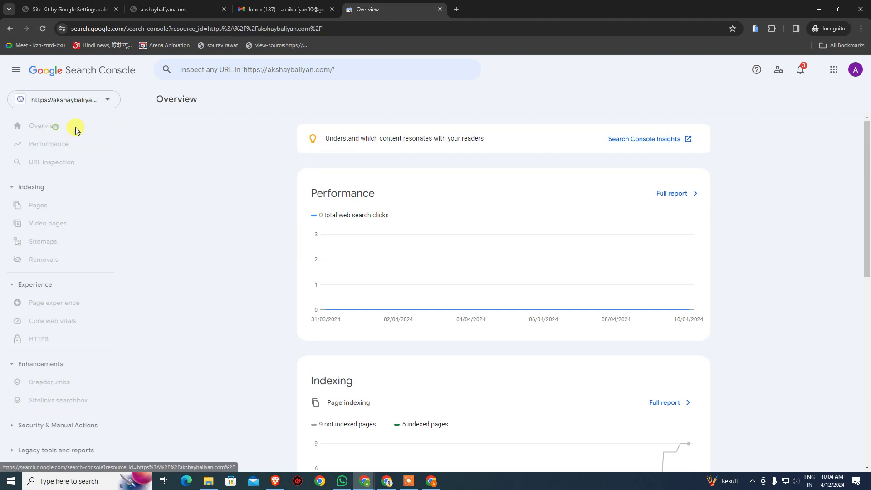
pyautogui.scroll(-3, 259, 176)
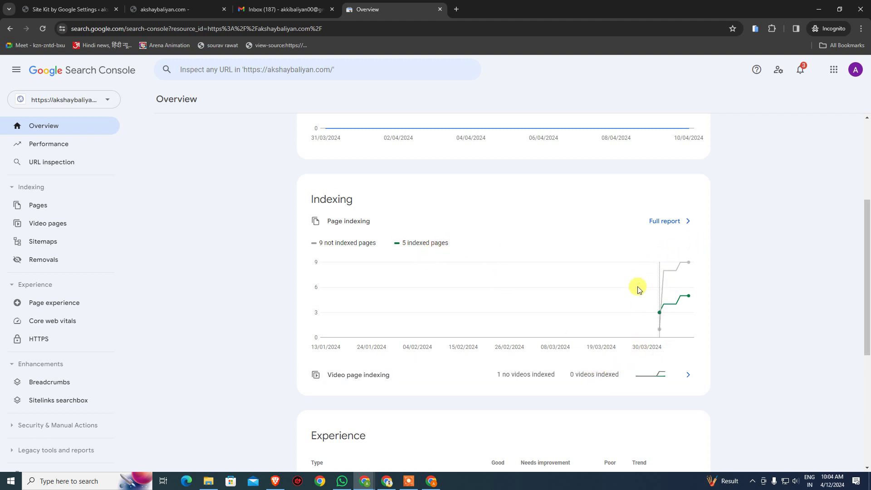
pyautogui.scroll(2, 639, 289)
pyautogui.scroll(-4, 638, 289)
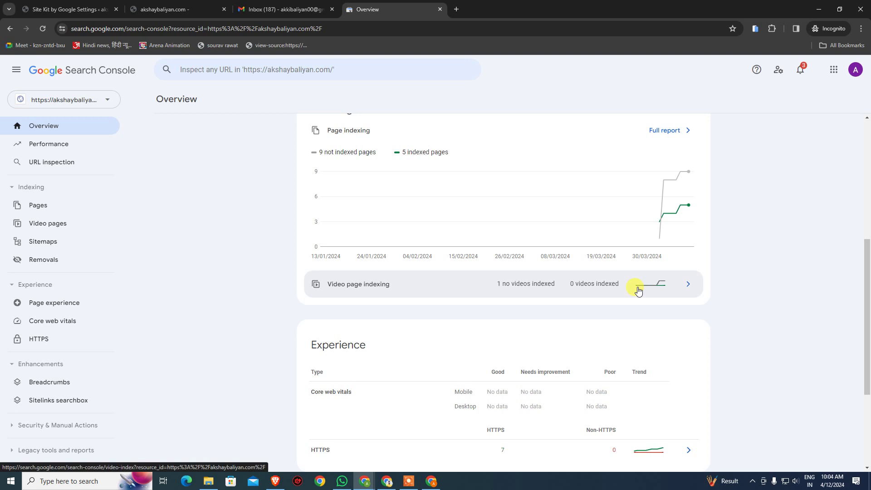
pyautogui.scroll(-3, 582, 285)
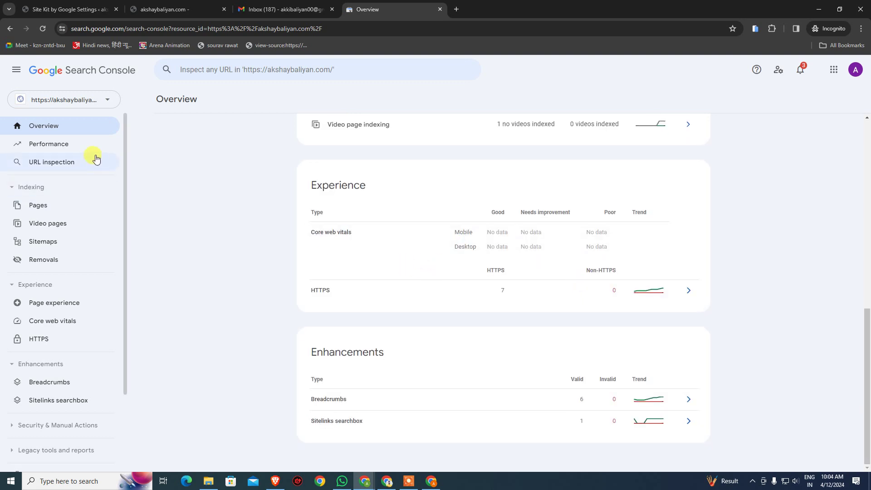
# Check the site's Performance report and Page indexing report in Search Console.
pyautogui.click(66, 150)
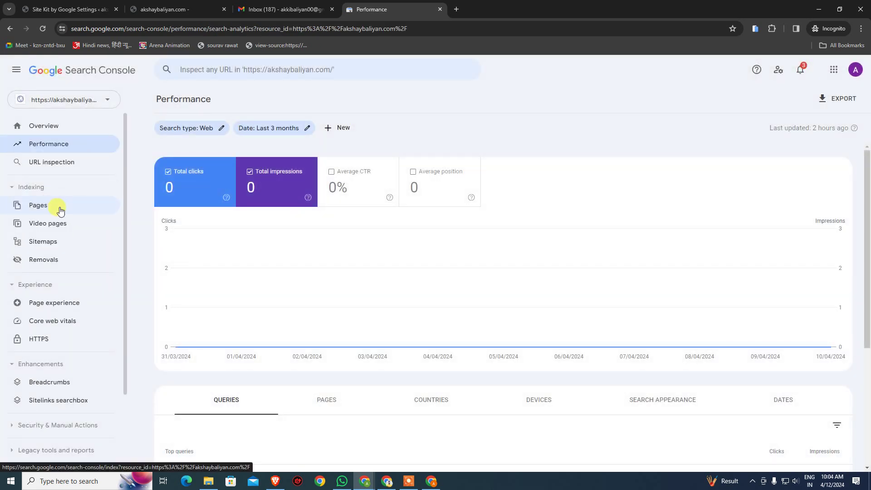
pyautogui.click(50, 209)
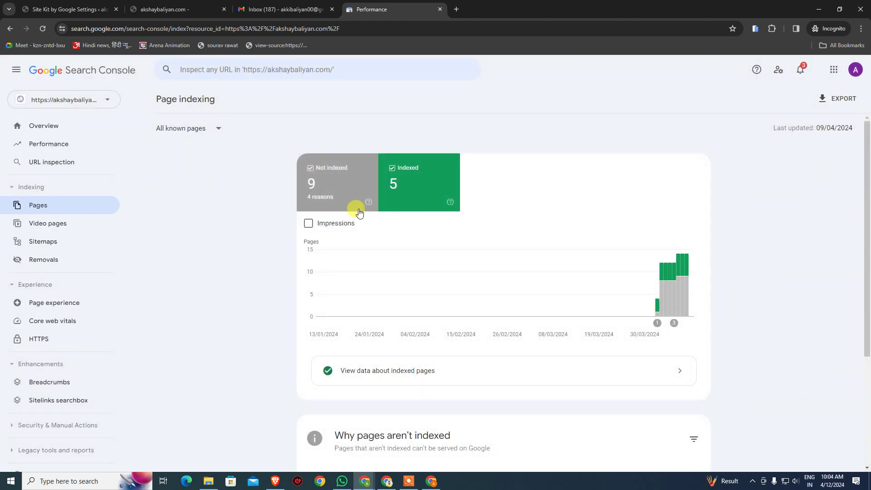
pyautogui.scroll(-3, 391, 236)
pyautogui.scroll(3, 330, 305)
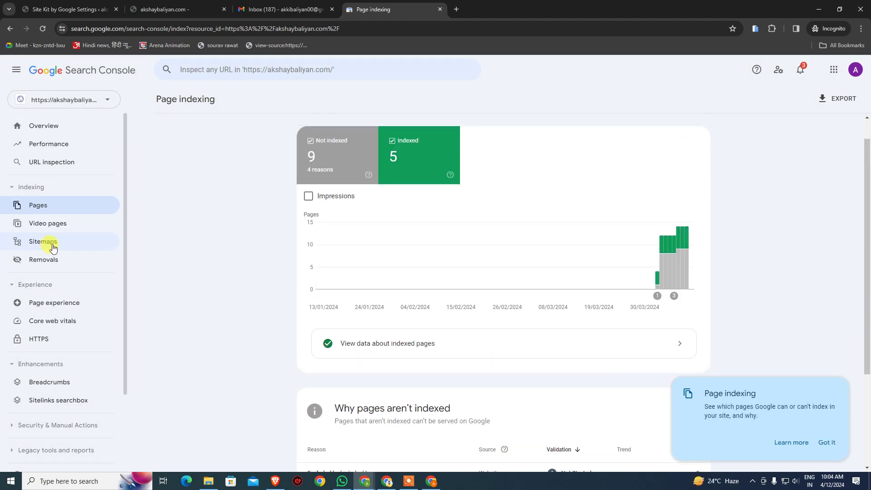
# Review the Video page indexing report, view its data about indexed video pages, and return to the report.
pyautogui.click(62, 229)
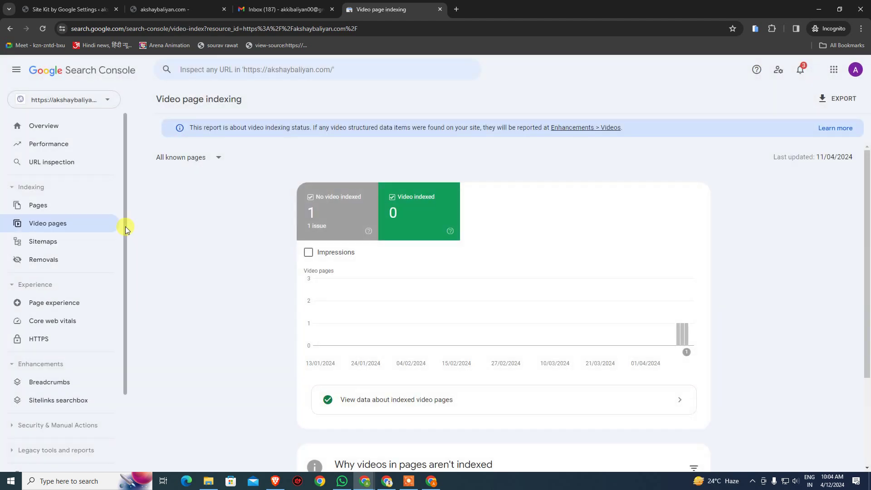
pyautogui.scroll(-2, 54, 230)
pyautogui.scroll(-1, 381, 383)
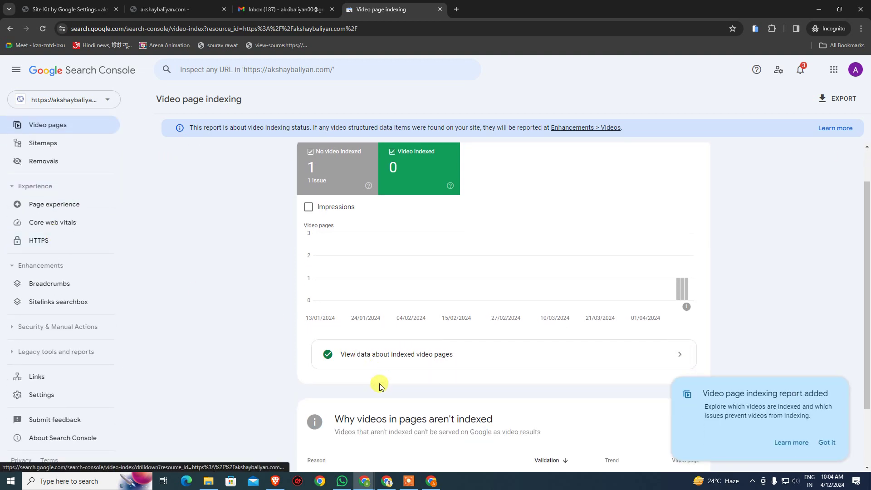
pyautogui.click(360, 357)
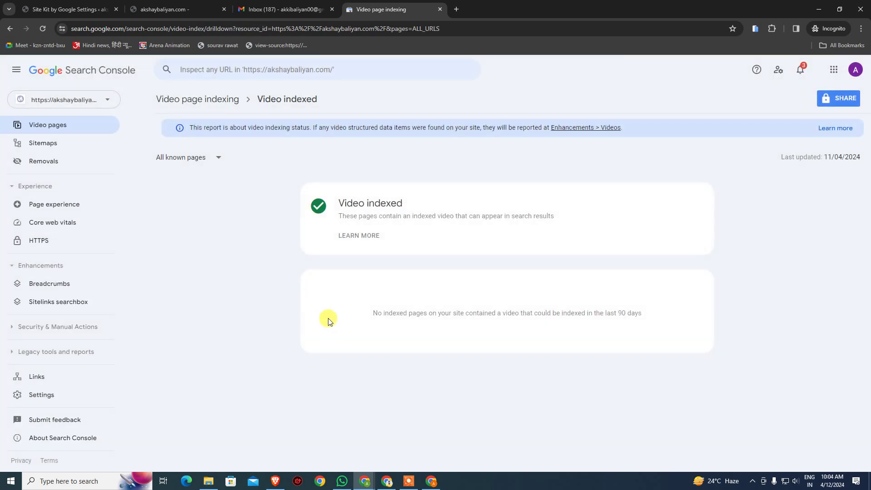
pyautogui.click(53, 126)
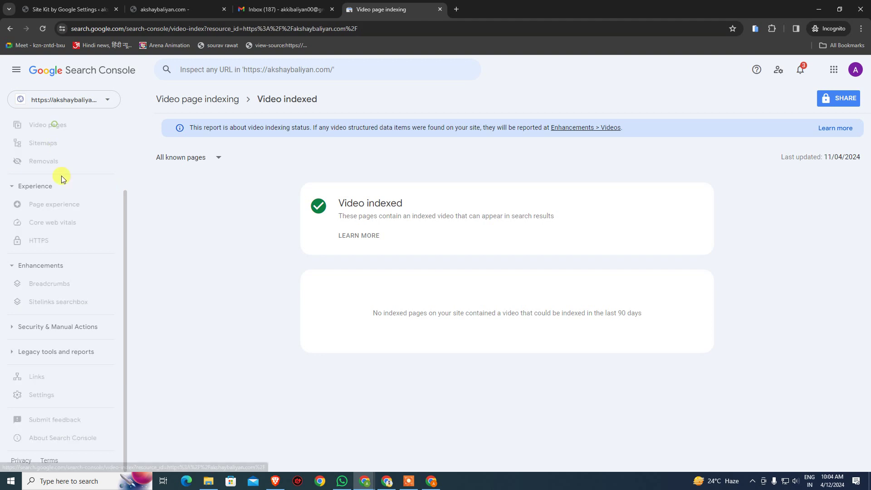
pyautogui.scroll(3, 60, 132)
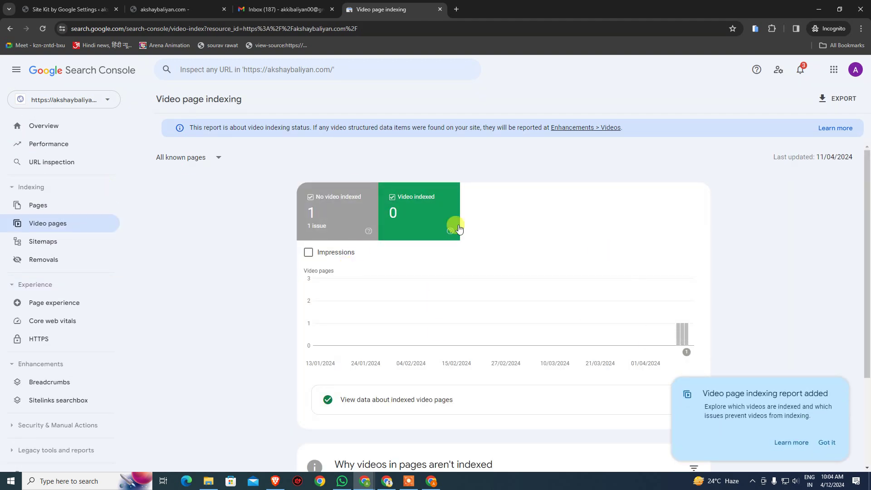
# Go back to the Search Console overview and examine the Performance report's metrics, chart and top queries.
pyautogui.click(82, 129)
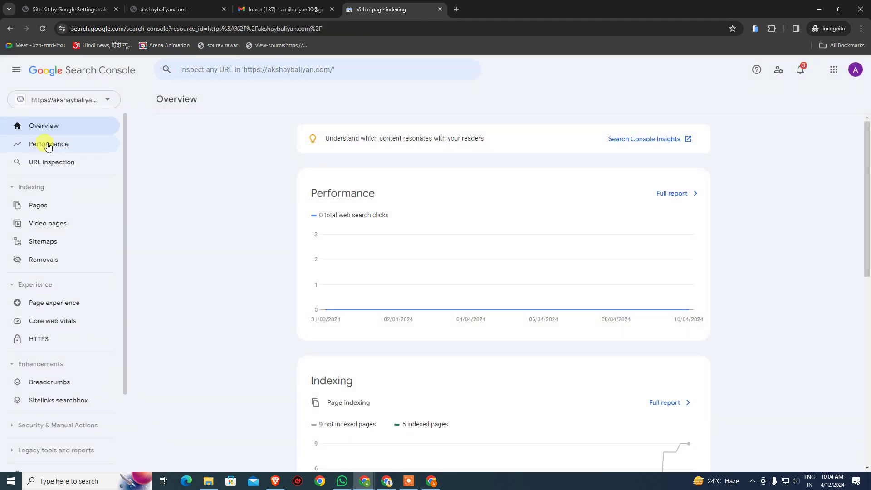
pyautogui.click(48, 144)
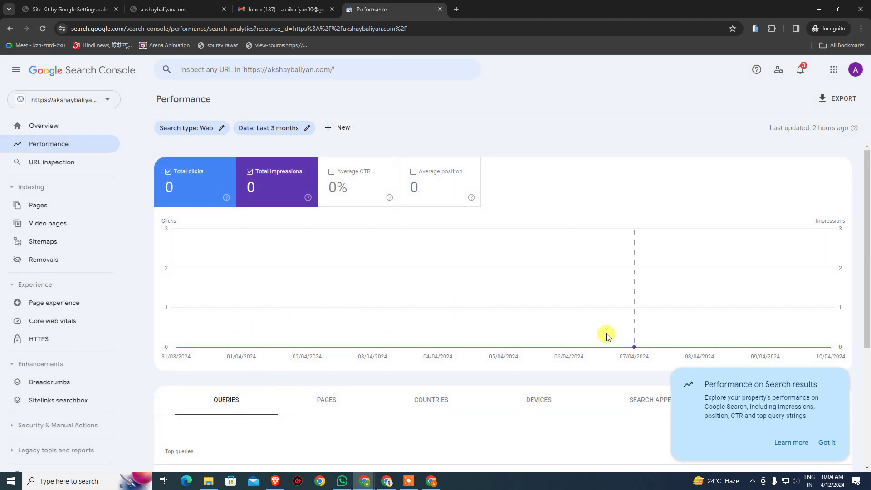
pyautogui.scroll(-4, 435, 357)
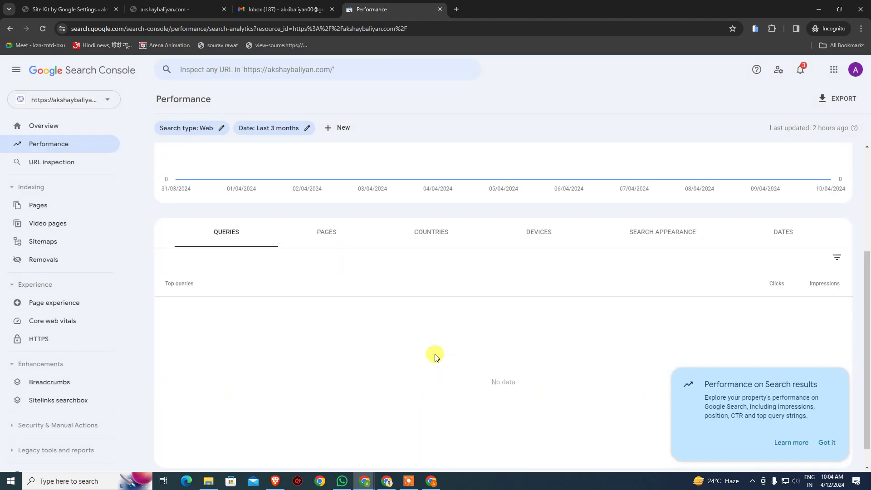
pyautogui.scroll(-1, 435, 357)
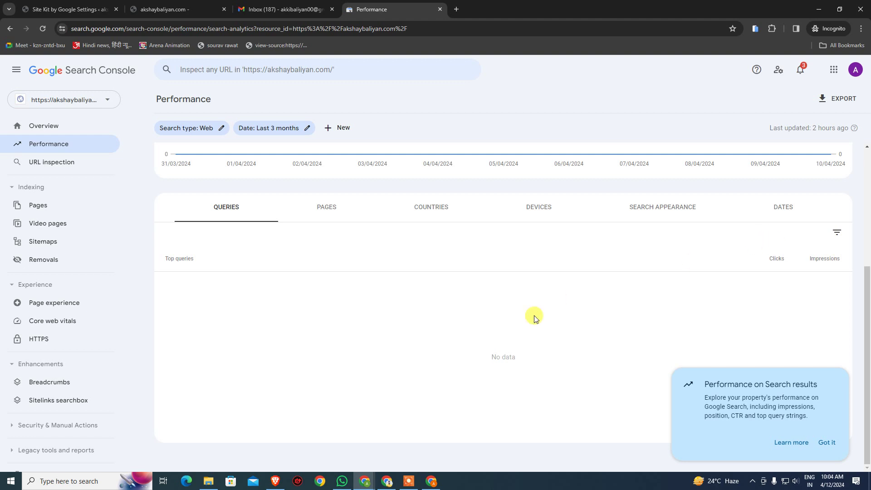
pyautogui.scroll(4, 516, 364)
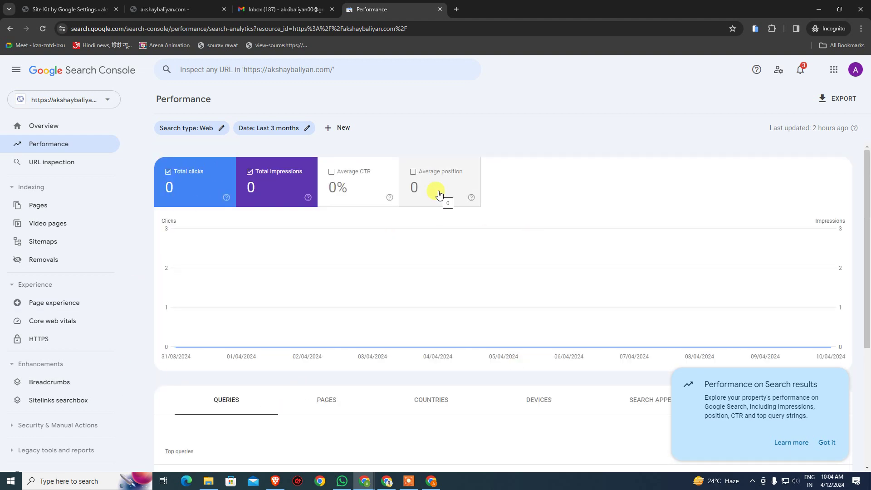
# Return to WordPress and view the traffic section of the Site Kit dashboard.
pyautogui.click(69, 7)
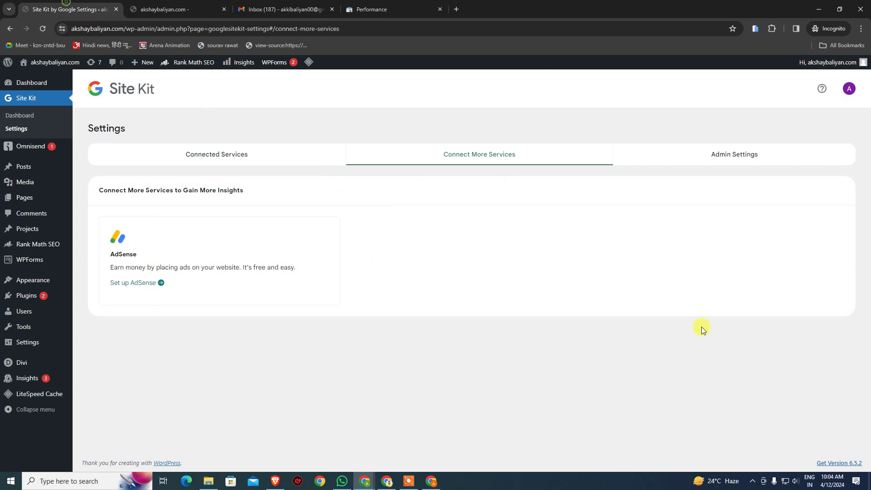
pyautogui.click(29, 120)
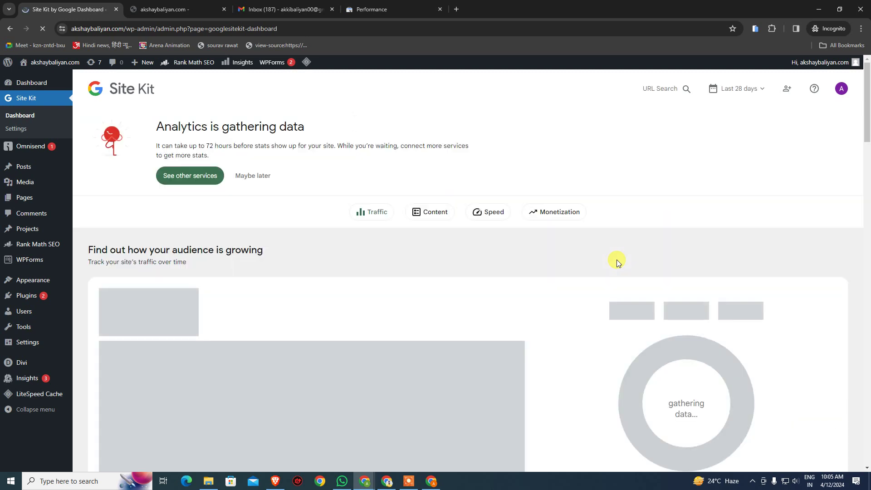
pyautogui.scroll(-5, 679, 241)
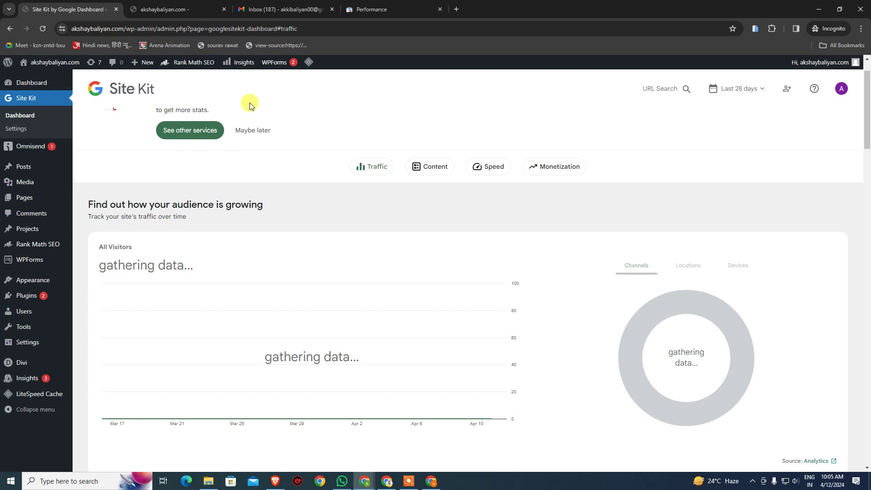
# Open wppnt.com in a new tab, highlight the plugin and theme price, and dismiss the memberships popup.
pyautogui.click(459, 12)
pyautogui.write('wppnt')
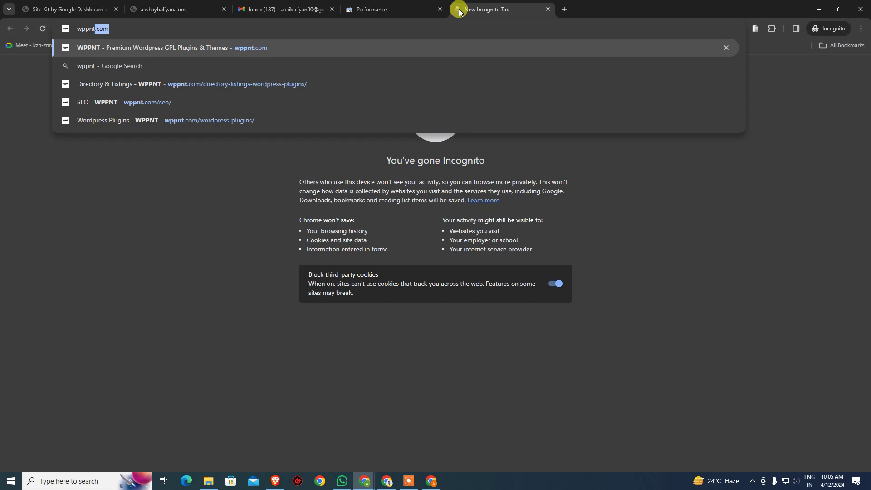
pyautogui.press('Return')
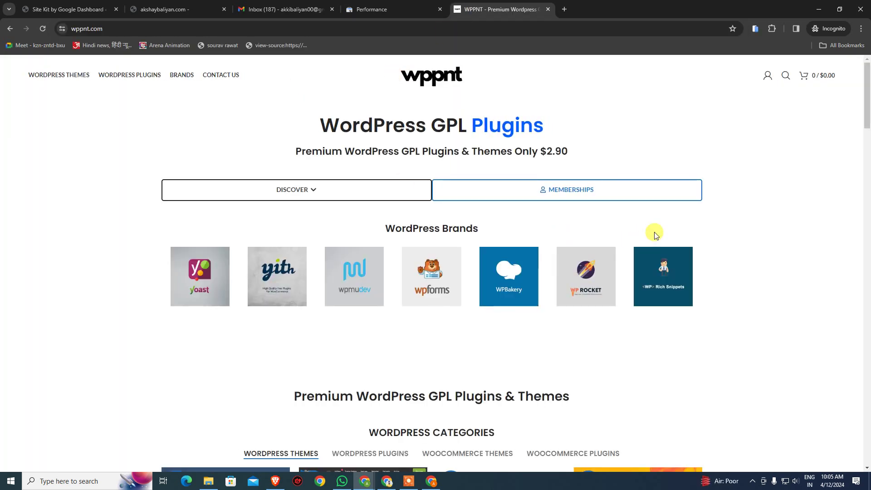
pyautogui.moveTo(547, 151); pyautogui.dragTo(586, 154)
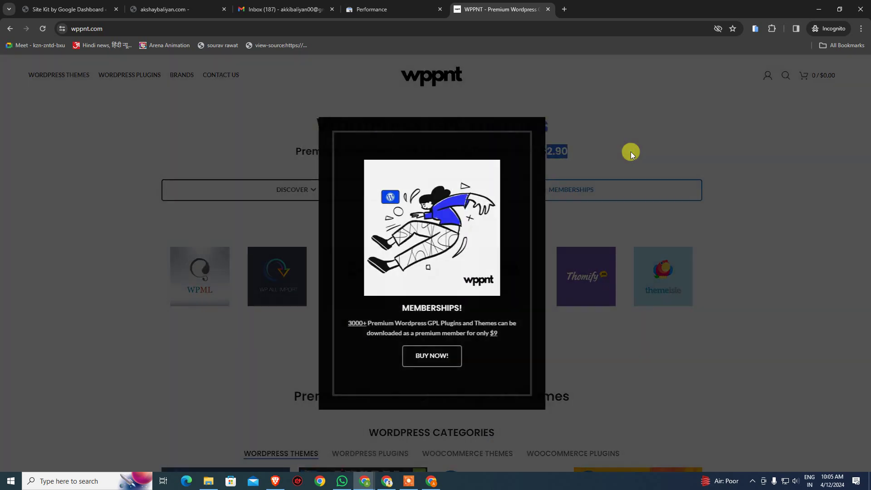
pyautogui.click(631, 151)
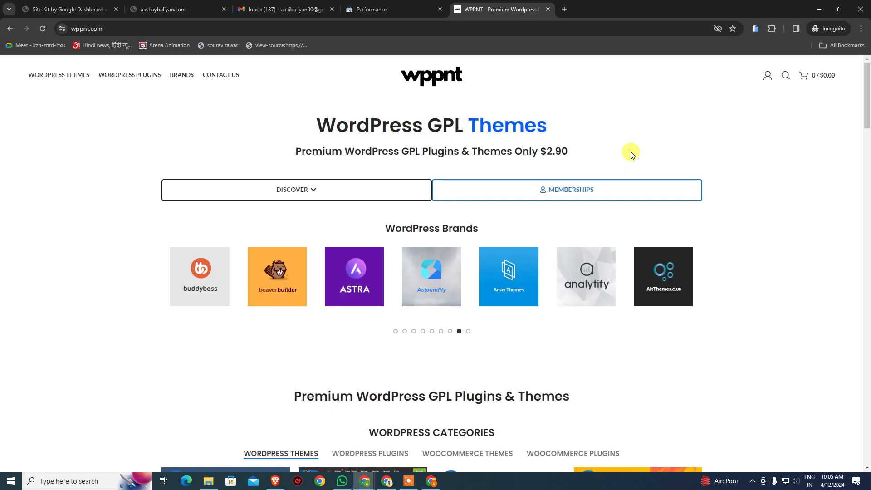
# Browse the WordPress brands and premium theme listings on the wppnt.com home page.
pyautogui.scroll(-4, 568, 395)
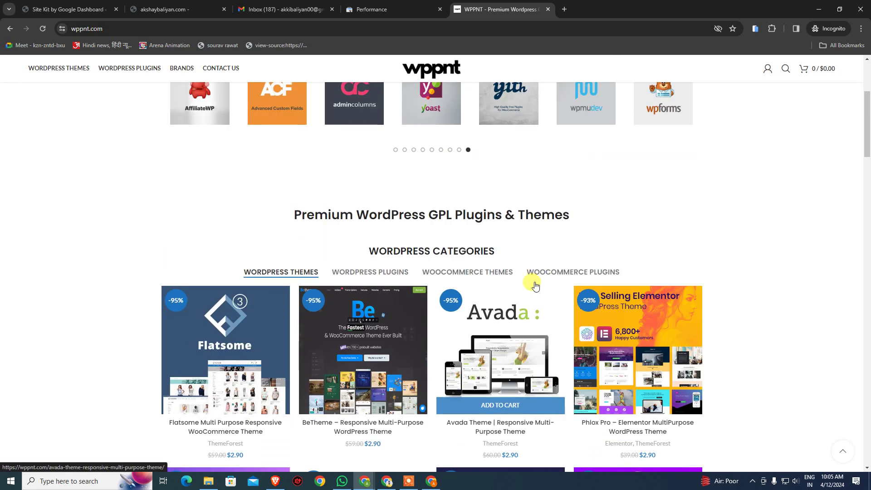
pyautogui.scroll(1, 535, 285)
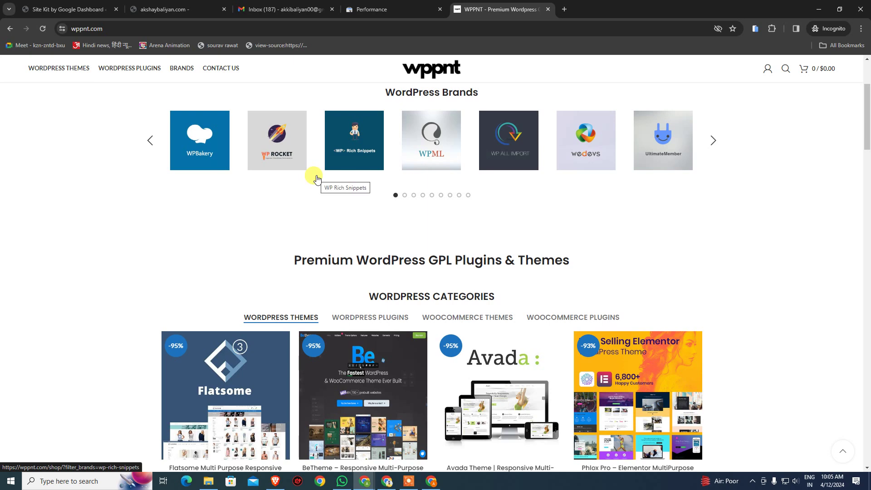
pyautogui.scroll(-3, 329, 184)
pyautogui.scroll(-4, 254, 313)
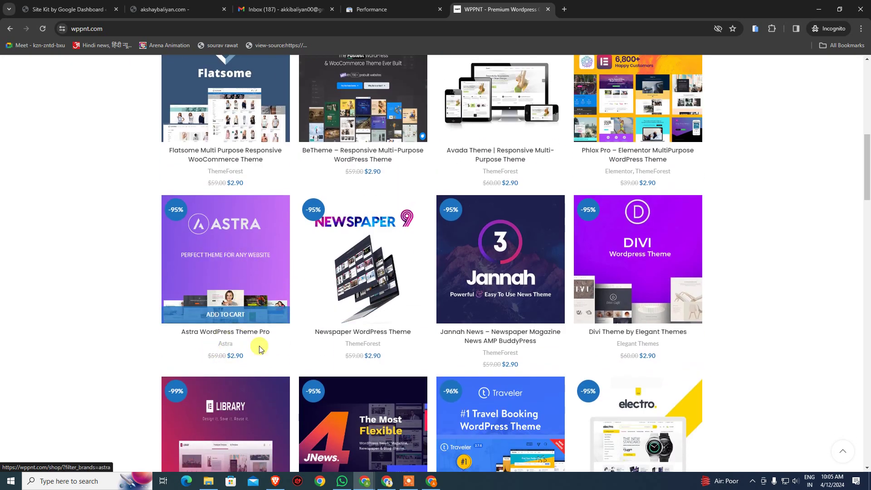
pyautogui.scroll(2, 335, 216)
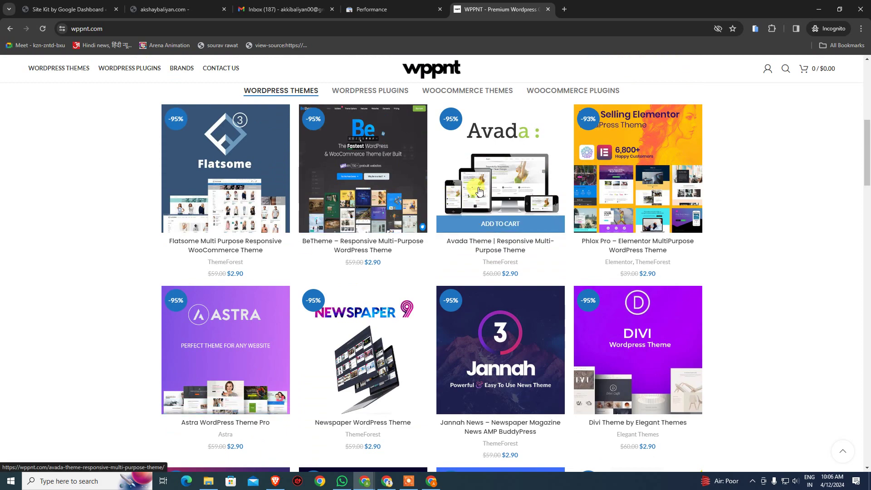
# Look through the remaining WordPress theme listings down to the Membership Plans section, and return to the start of the home page.
pyautogui.scroll(-3, 479, 191)
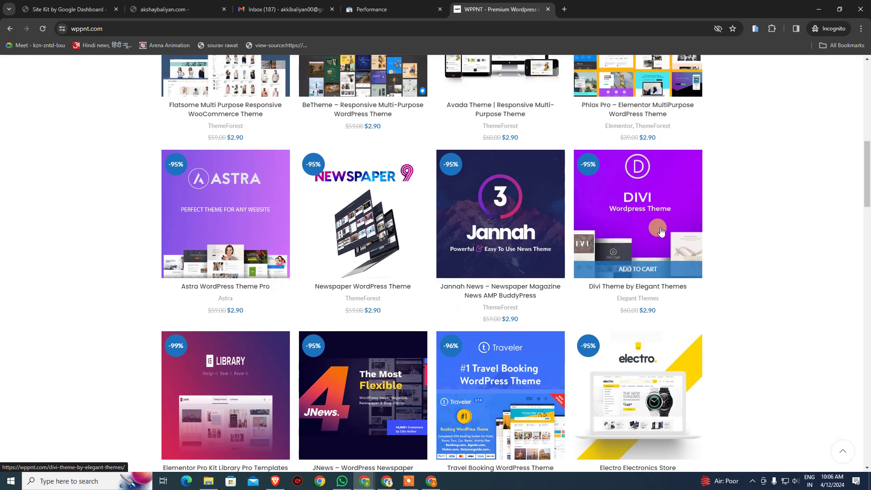
pyautogui.scroll(-4, 661, 231)
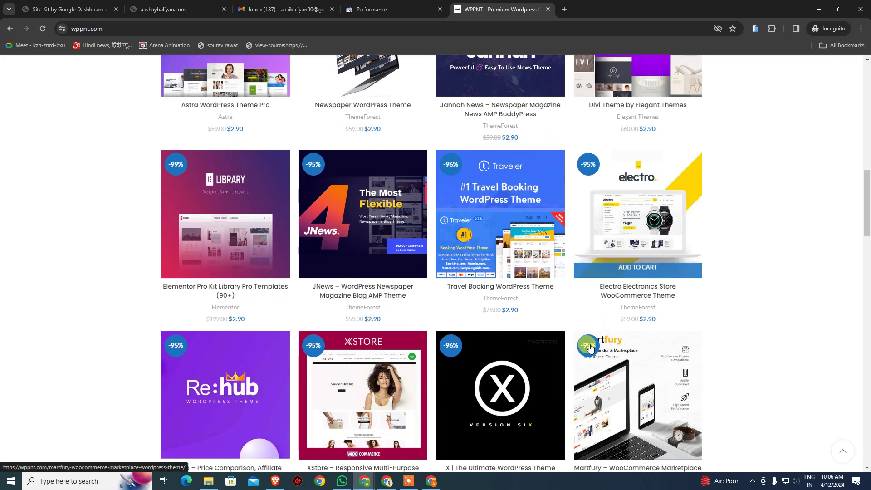
pyautogui.scroll(4, 777, 220)
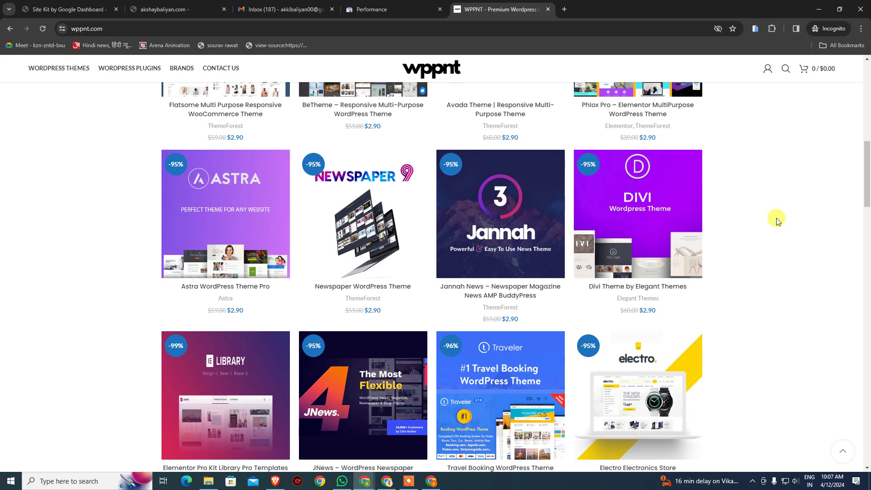
pyautogui.scroll(-8, 783, 204)
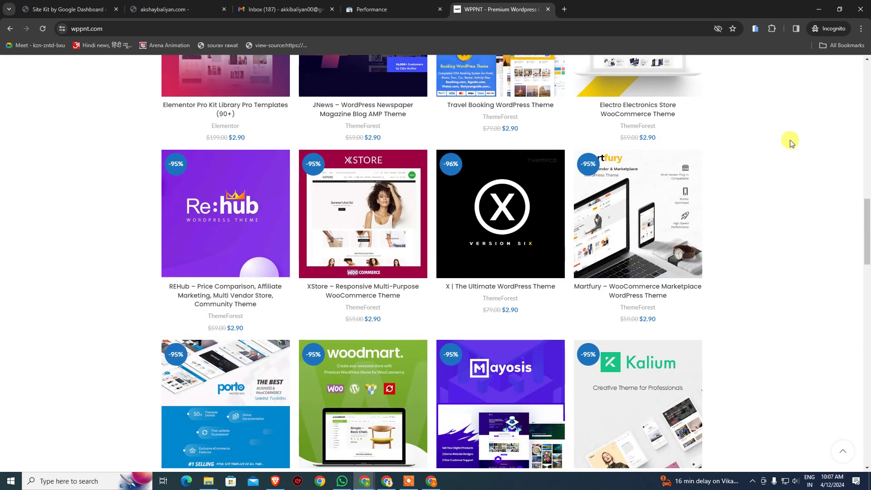
pyautogui.scroll(-3, 749, 182)
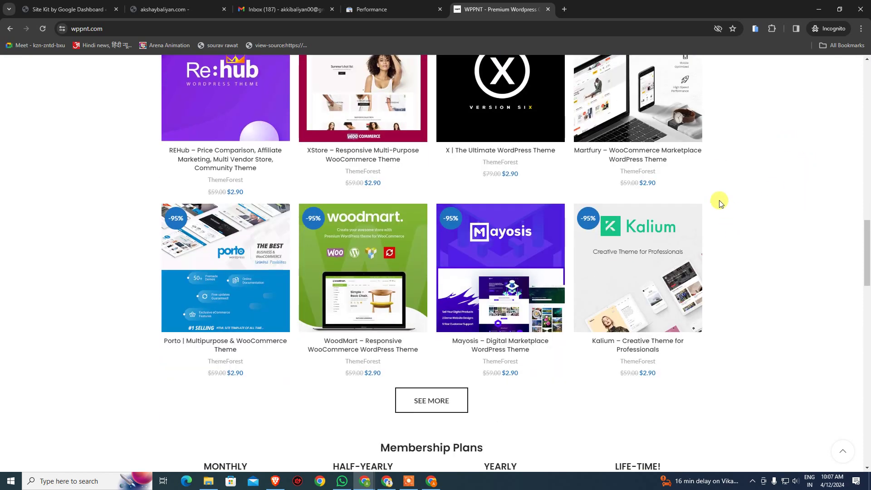
pyautogui.scroll(15, 680, 225)
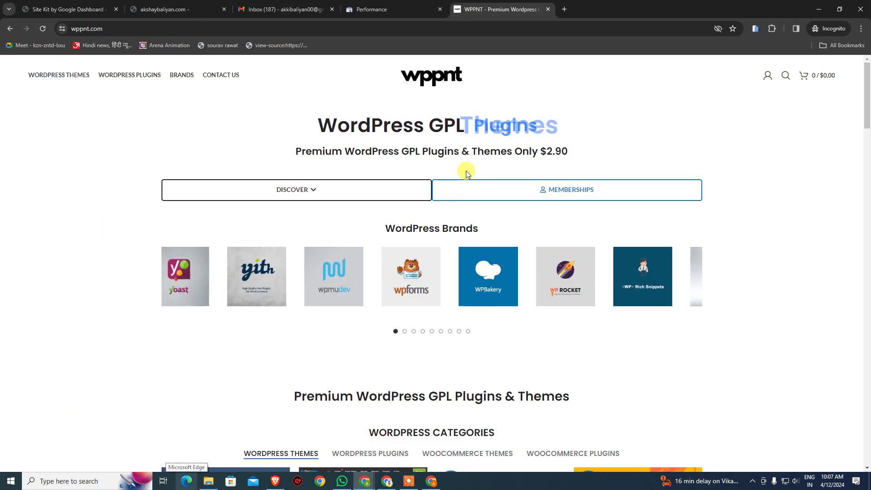
# Move the incognito window out of its maximized state and switch to the browser window behind it with the Google Meet call.
pyautogui.moveTo(676, 7); pyautogui.dragTo(674, 63)
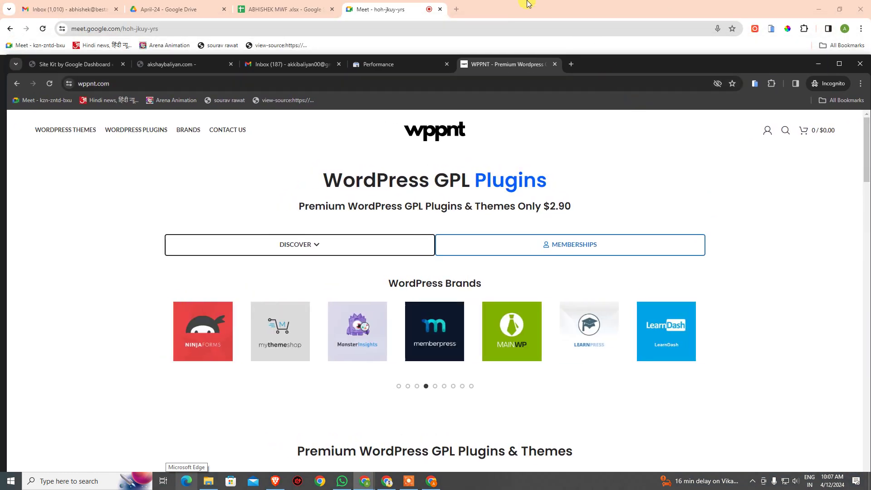
pyautogui.click(189, 82)
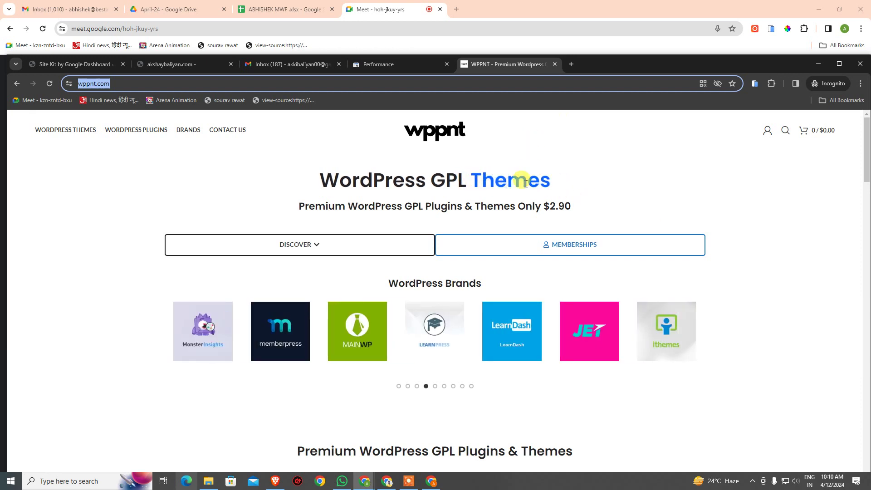
pyautogui.scroll(-1, 628, 181)
pyautogui.scroll(1, 628, 181)
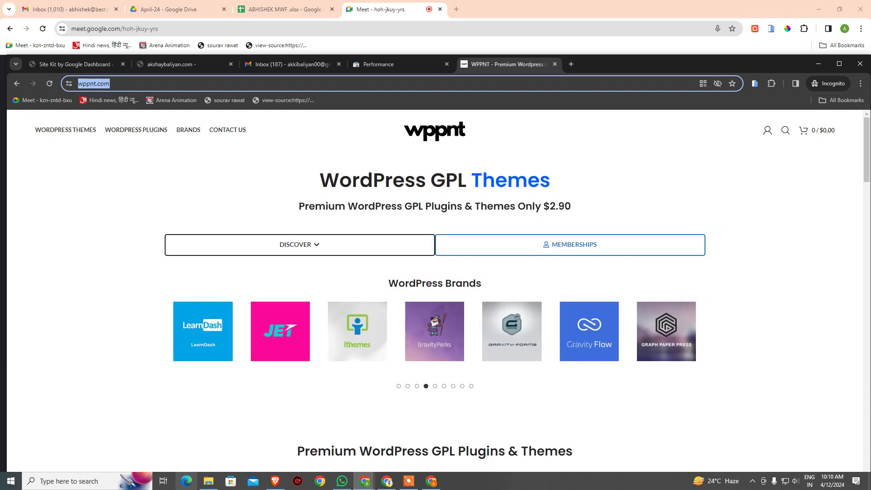
pyautogui.click(752, 196)
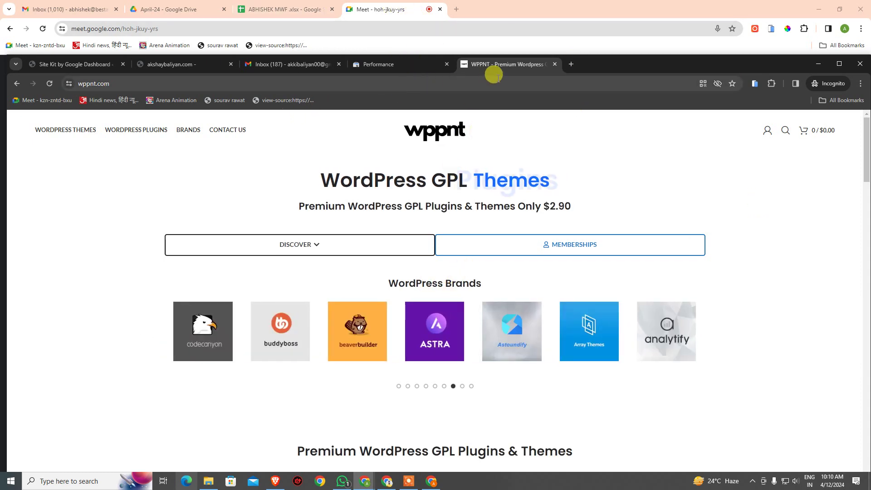
pyautogui.click(401, 36)
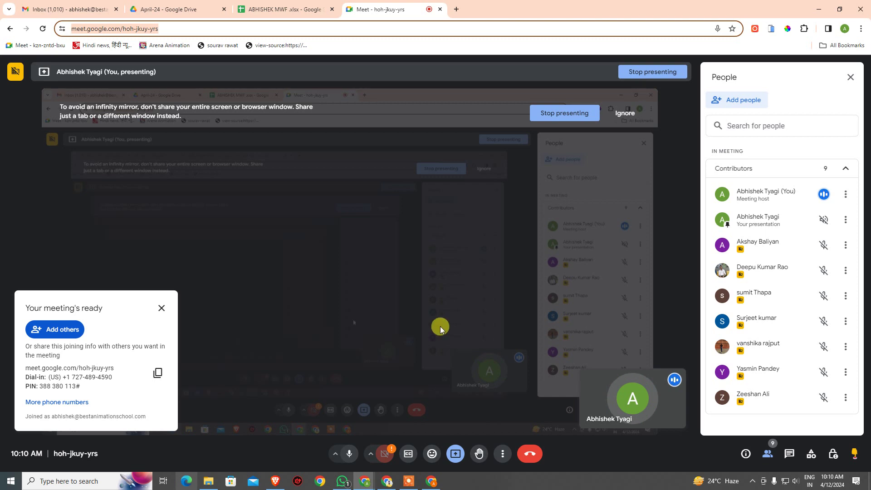
# Switch to Google Drive, open My Drive and look through its folder list.
pyautogui.click(198, 4)
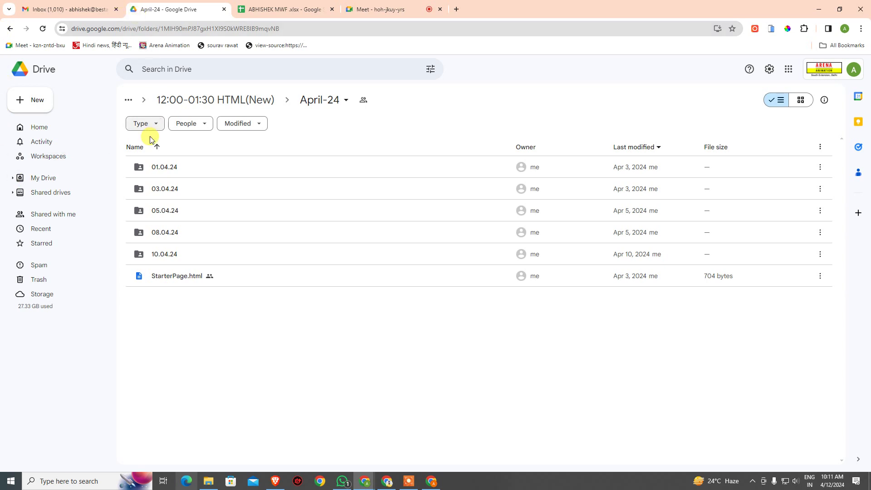
pyautogui.click(37, 178)
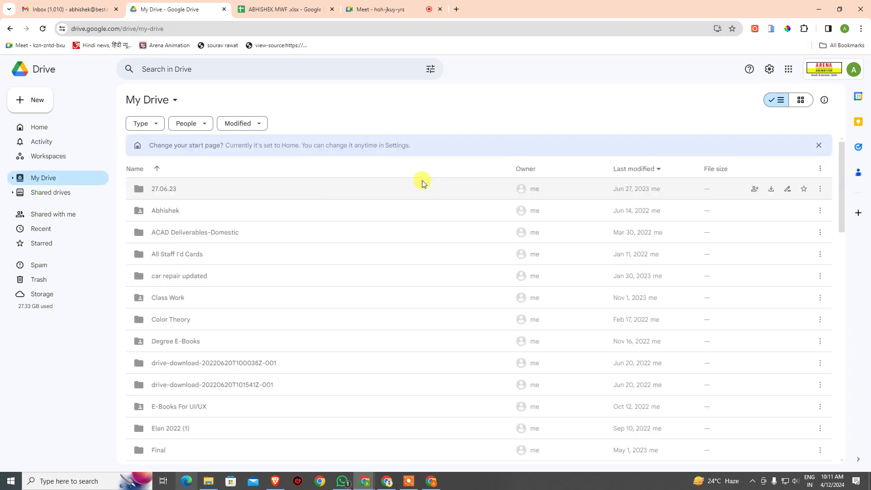
pyautogui.scroll(-10, 383, 170)
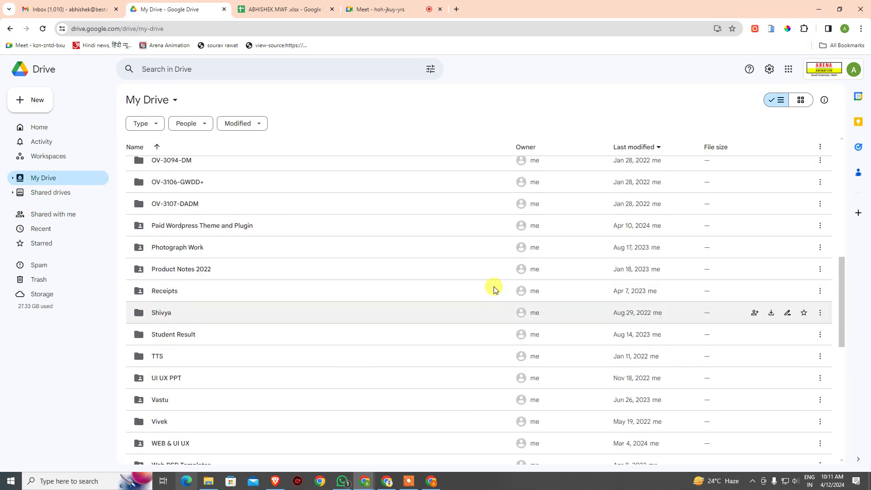
pyautogui.scroll(10, 494, 289)
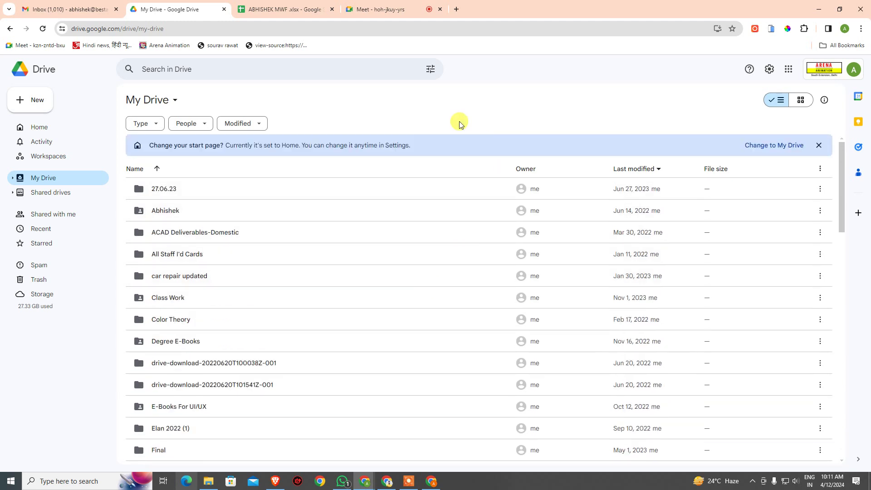
pyautogui.scroll(-3, 459, 204)
pyautogui.scroll(3, 461, 233)
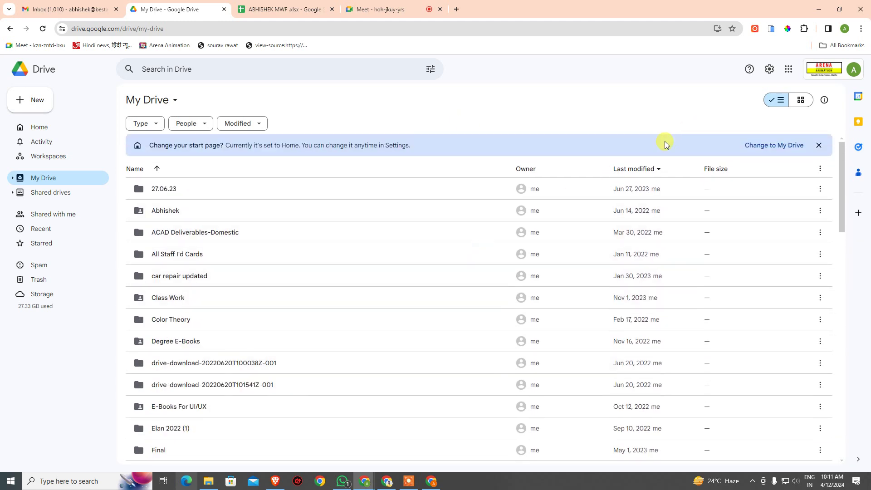
# Search Drive for "google ads" to open the Final Google AdWords for Business - Search Integrations presentation, and start its slideshow.
pyautogui.click(311, 65)
pyautogui.write('google ads')
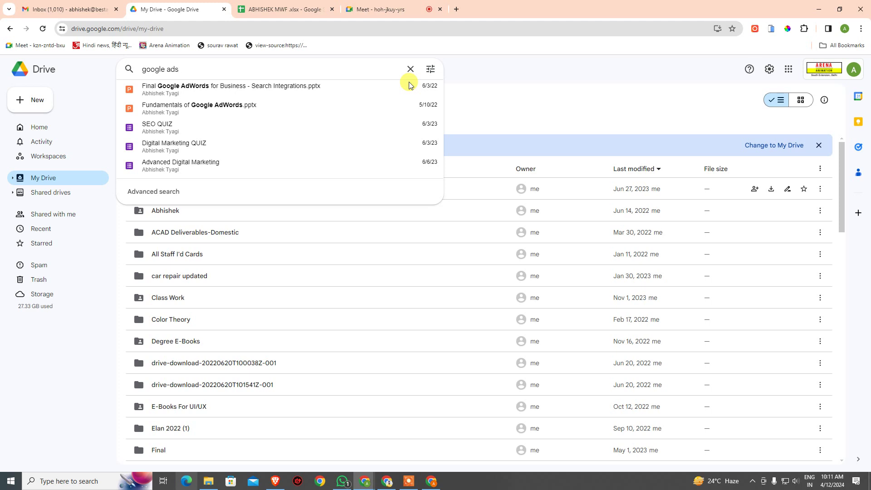
pyautogui.click(409, 85)
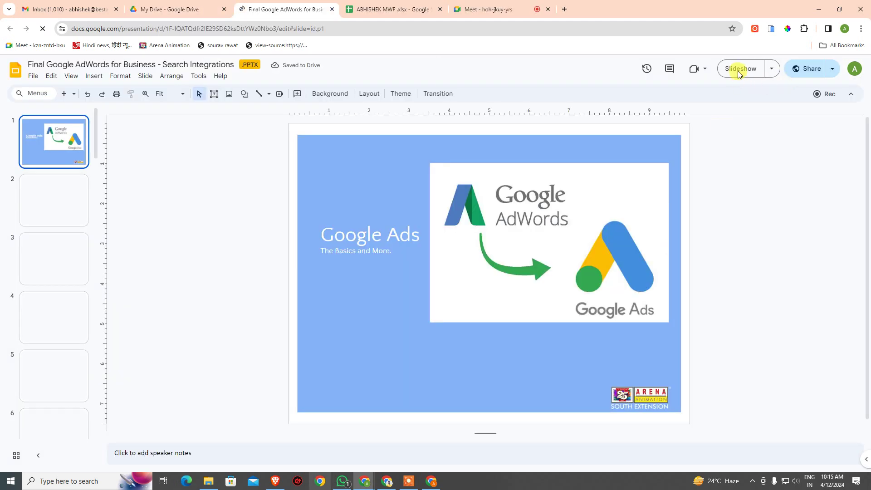
pyautogui.click(739, 70)
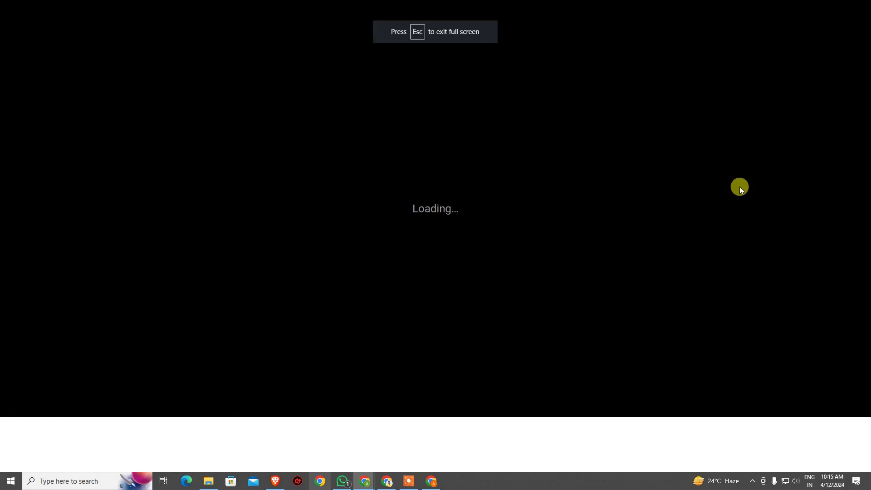